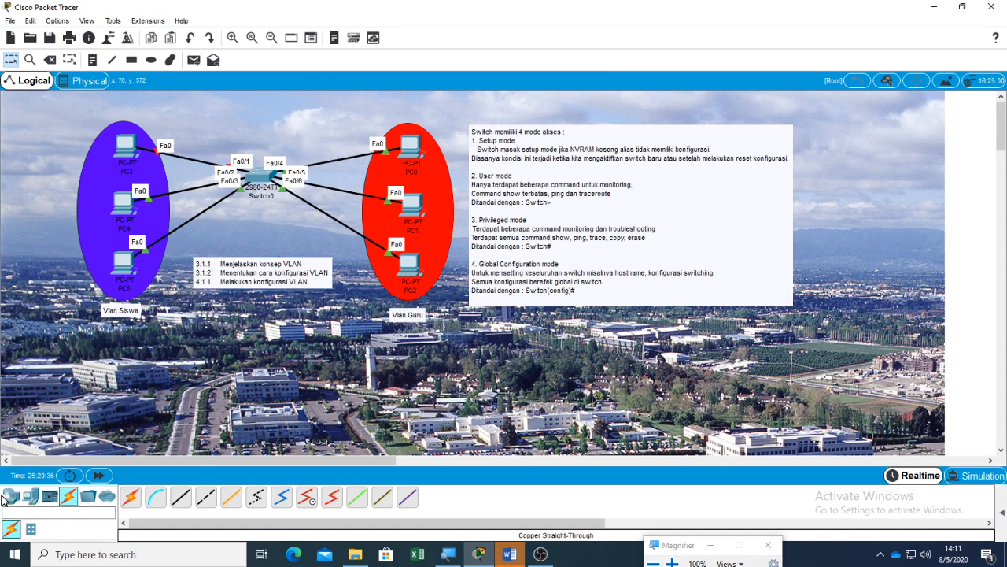
Add a 2960 switch to the empty workspace below the topology and move it onto the buildings beside the road
left_click(11, 499)
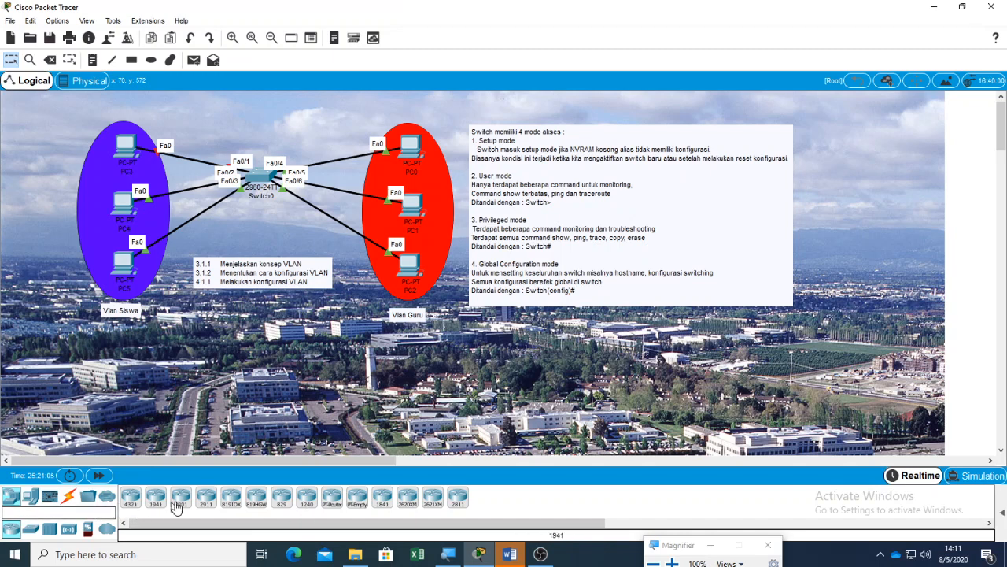
left_click(29, 532)
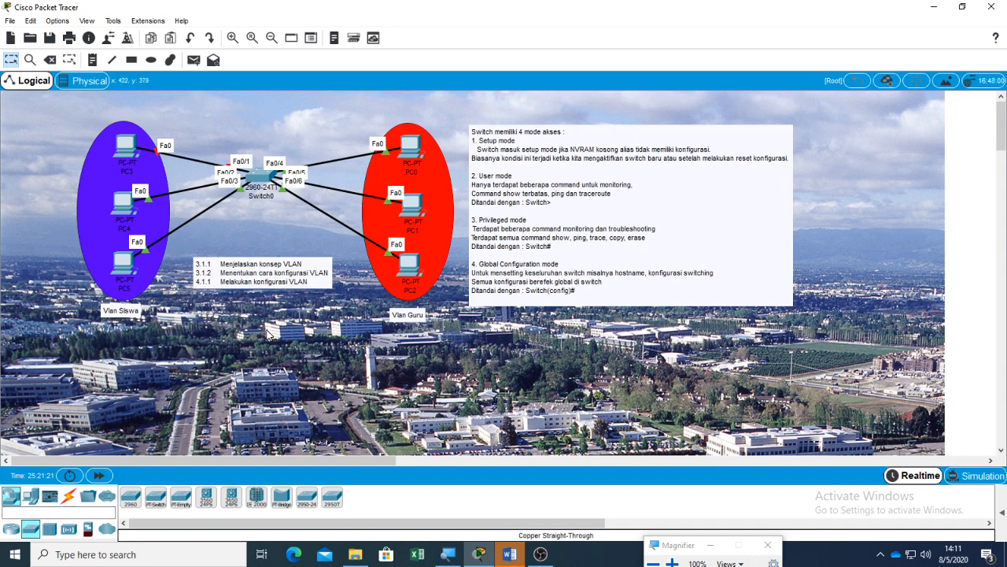
left_click(32, 532)
left_click(132, 506)
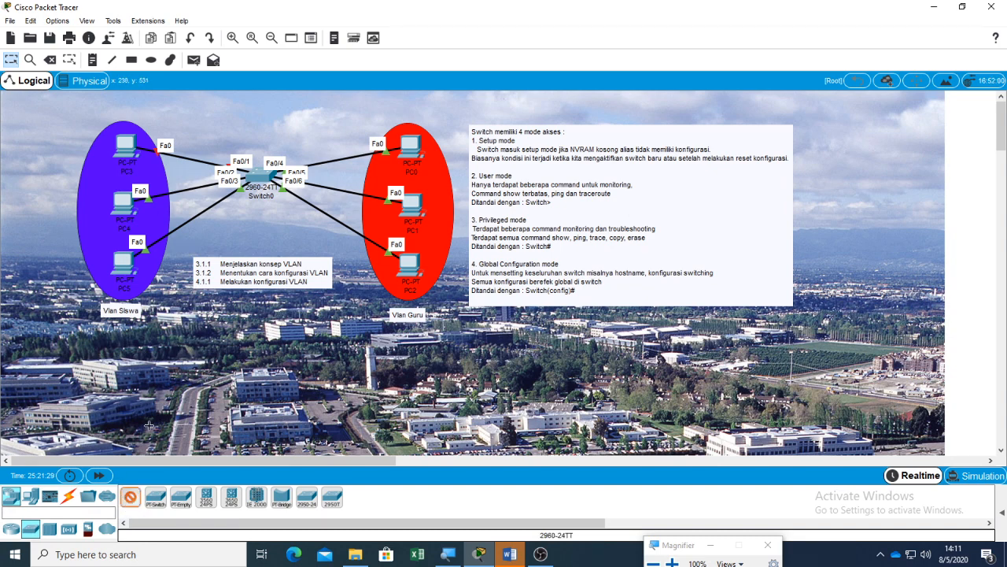
left_click(194, 386)
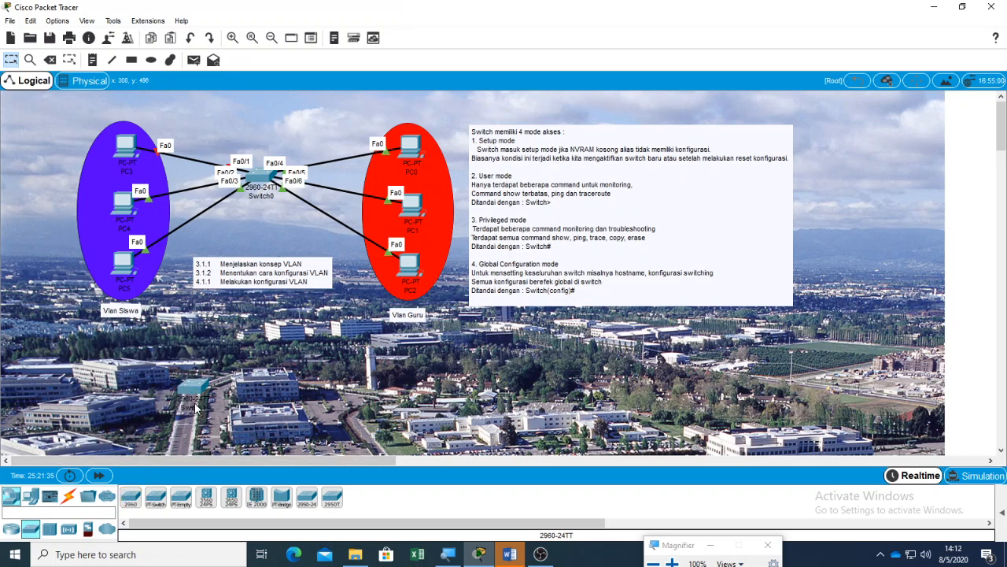
left_click_drag(193, 388, 278, 398)
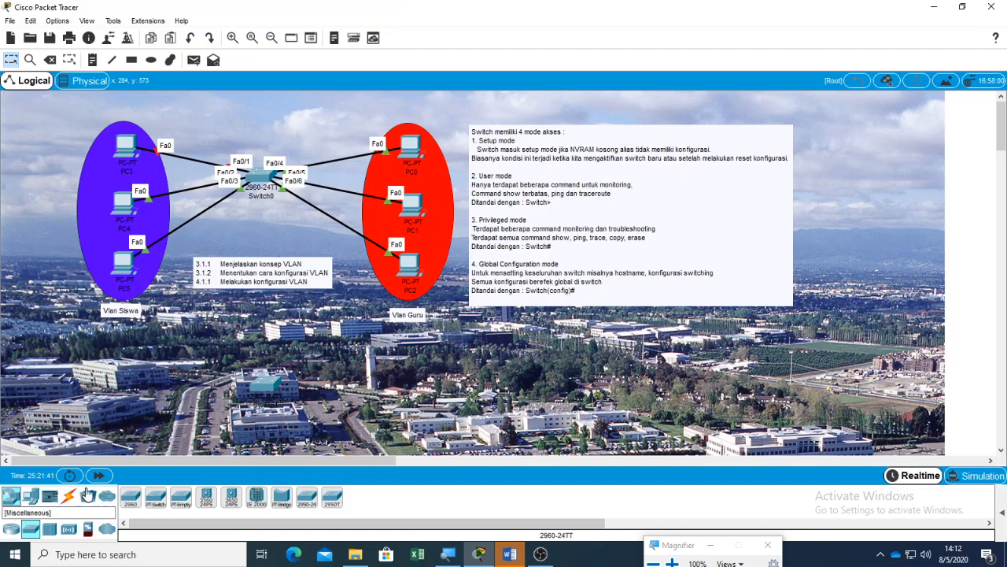
Delete the extra 2960 switch below the topology and leave delete mode
left_click(51, 62)
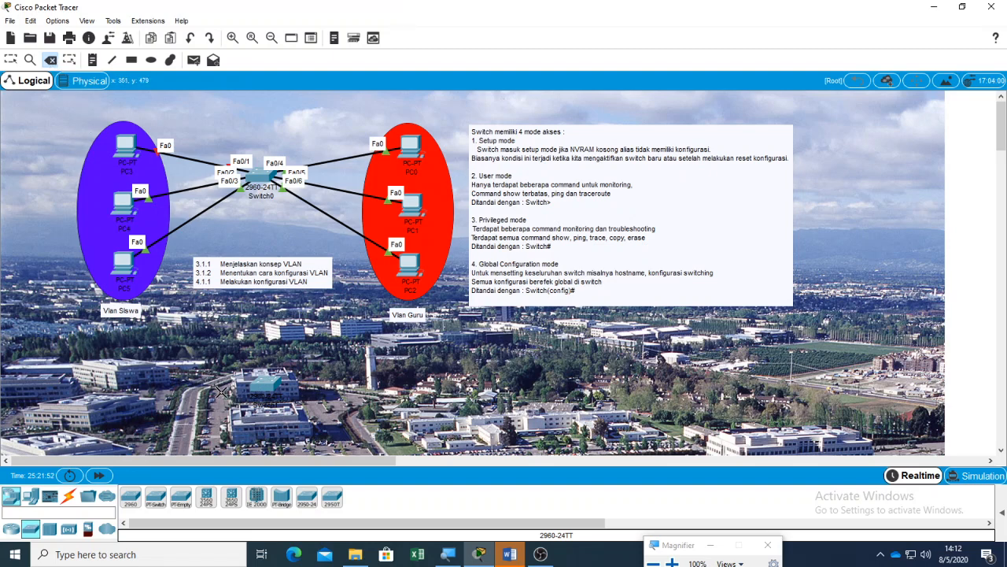
mouse_move(266, 386)
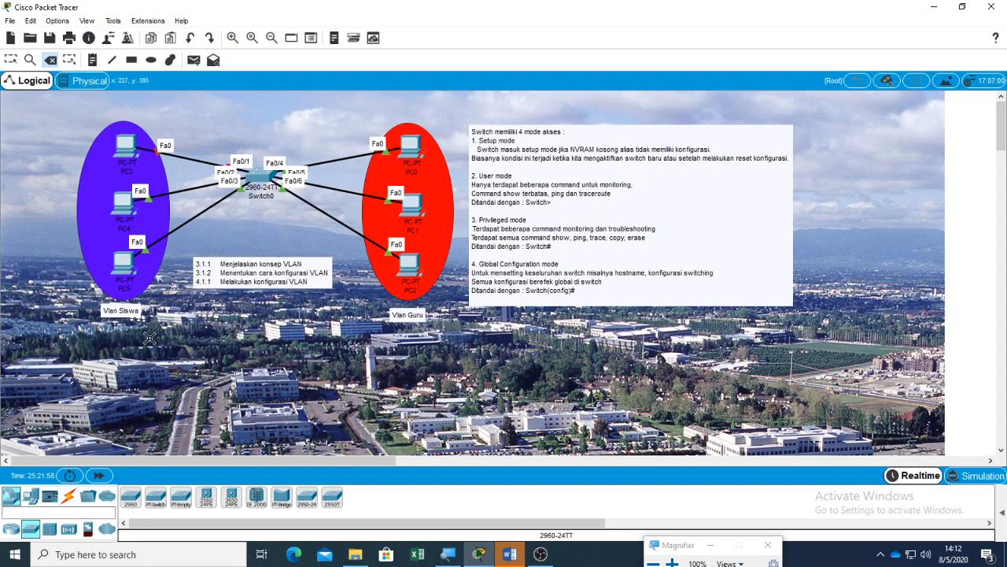
key("Escape")
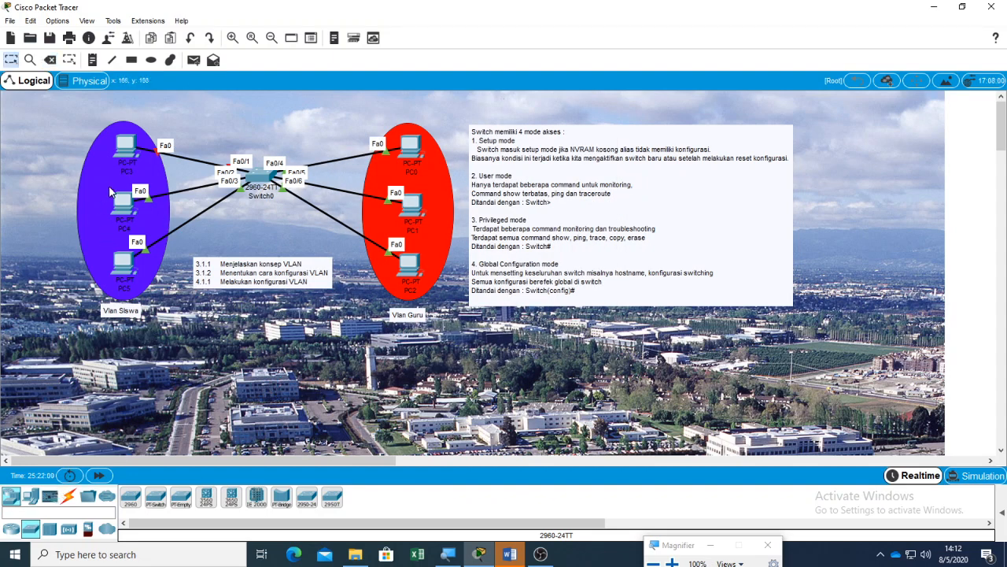
Add a PC to the workspace and place it directly below Switch0, between the two VLAN groups
left_click(34, 493)
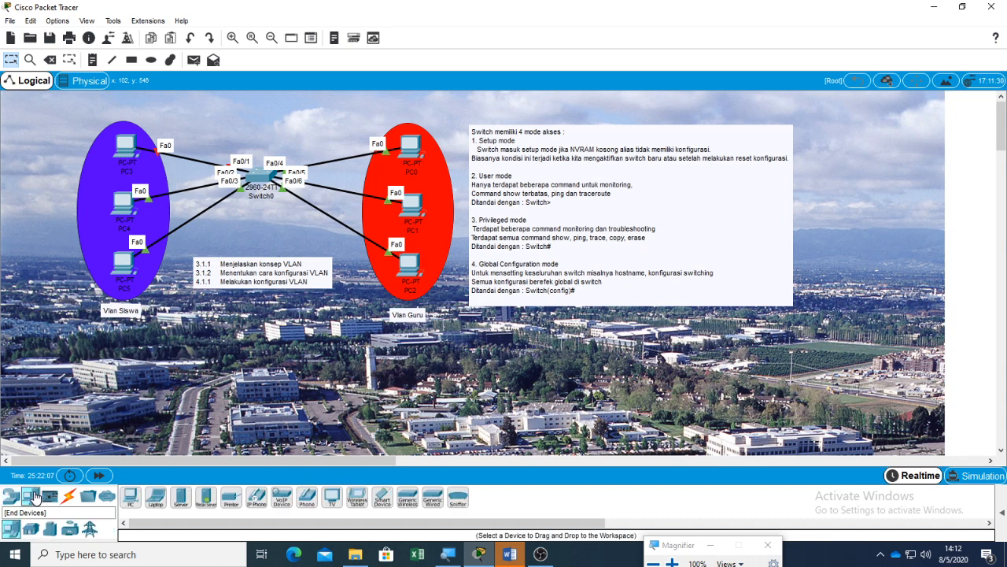
left_click(130, 505)
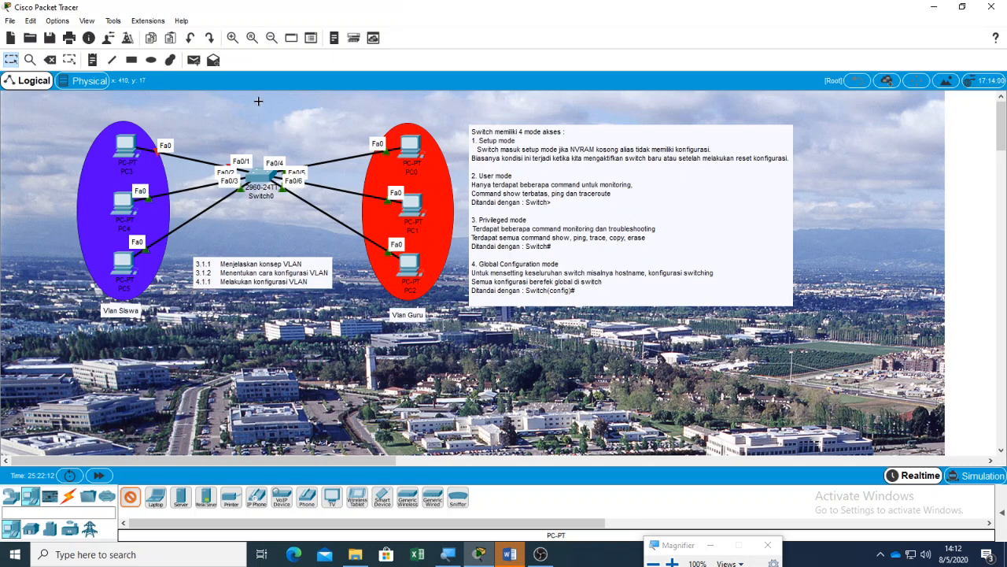
left_click(264, 179)
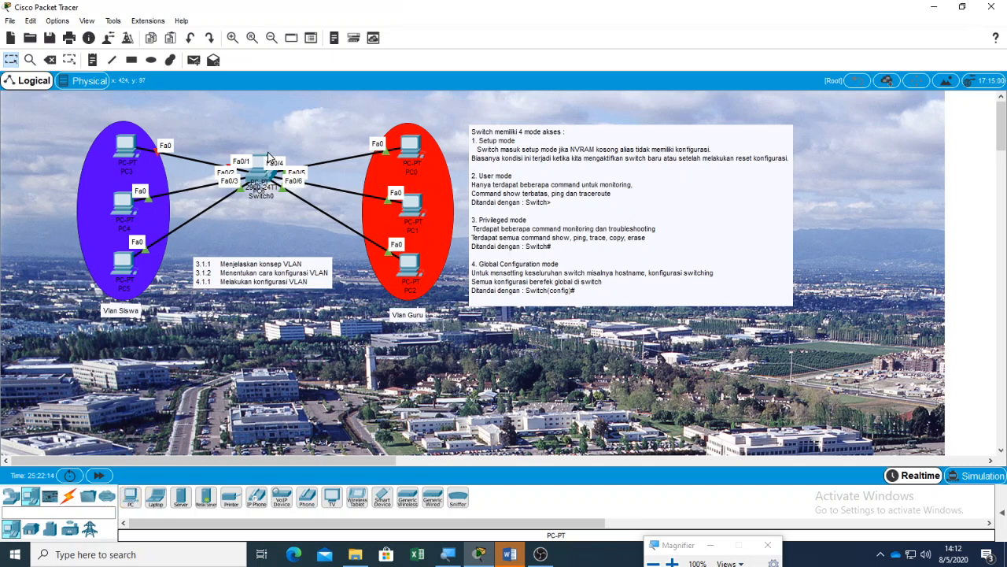
left_click_drag(263, 179, 260, 224)
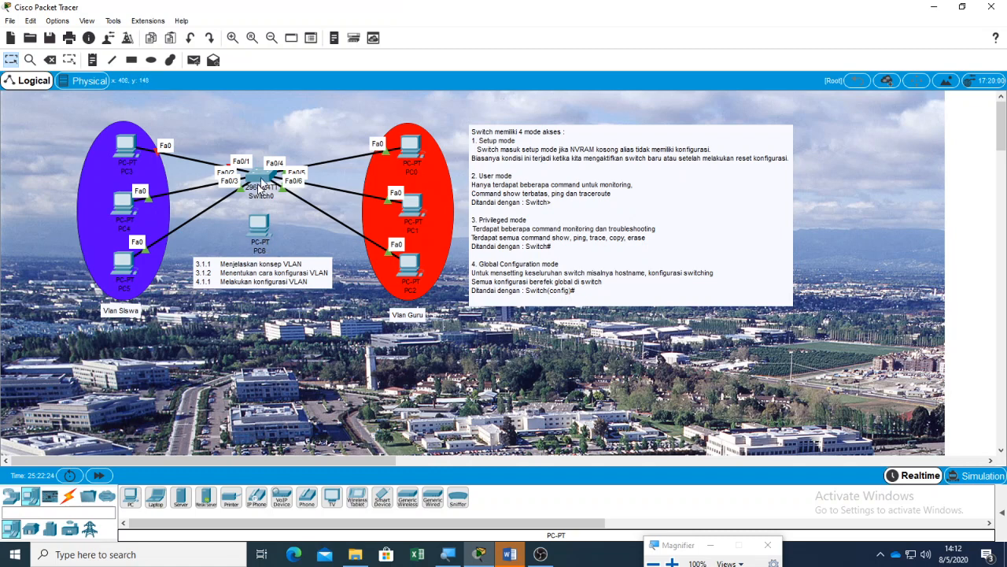
Connect PC6's FastEthernet0 port to Switch0's FastEthernet0/7 port with a Copper Straight-Through cable
left_click(69, 501)
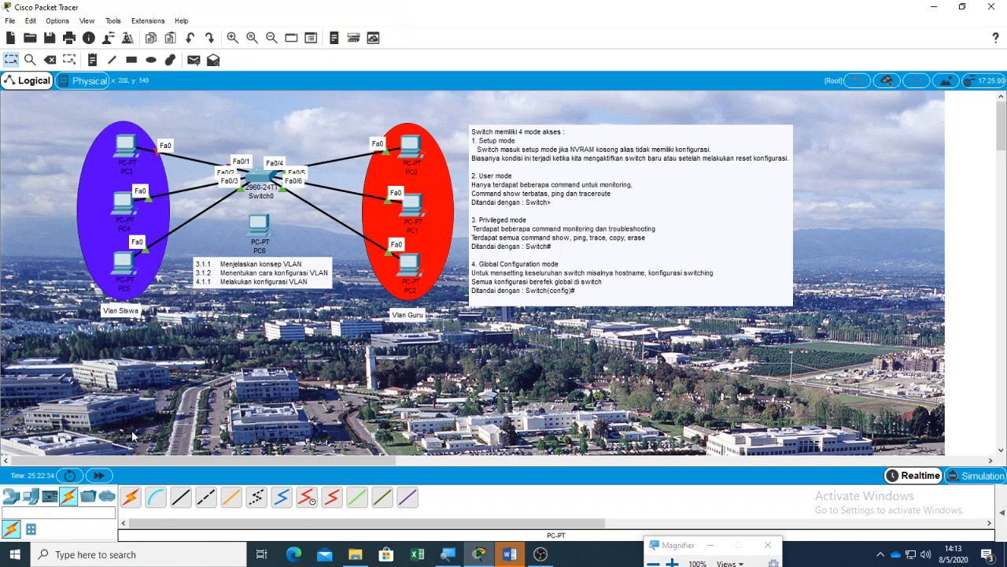
left_click(182, 503)
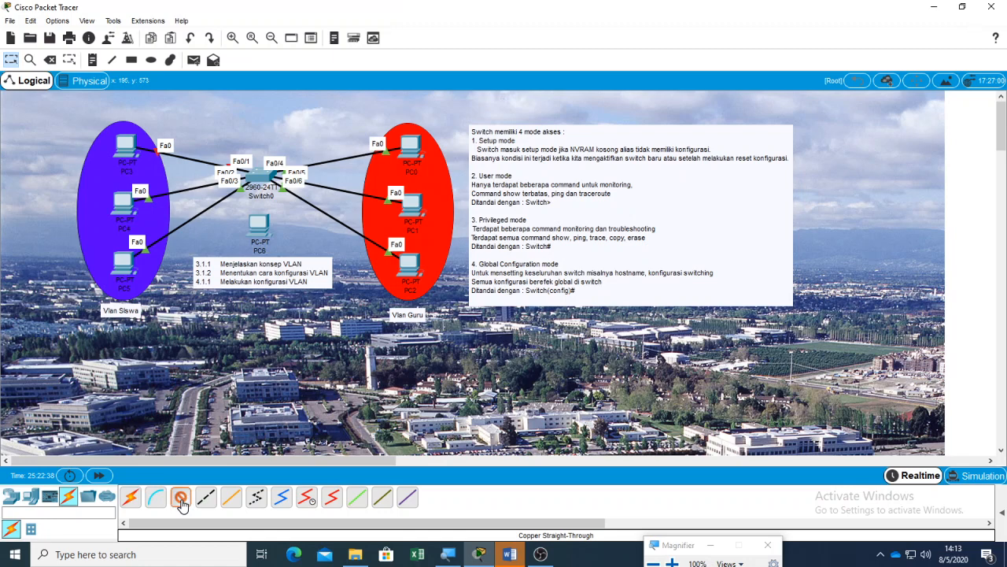
left_click(254, 229)
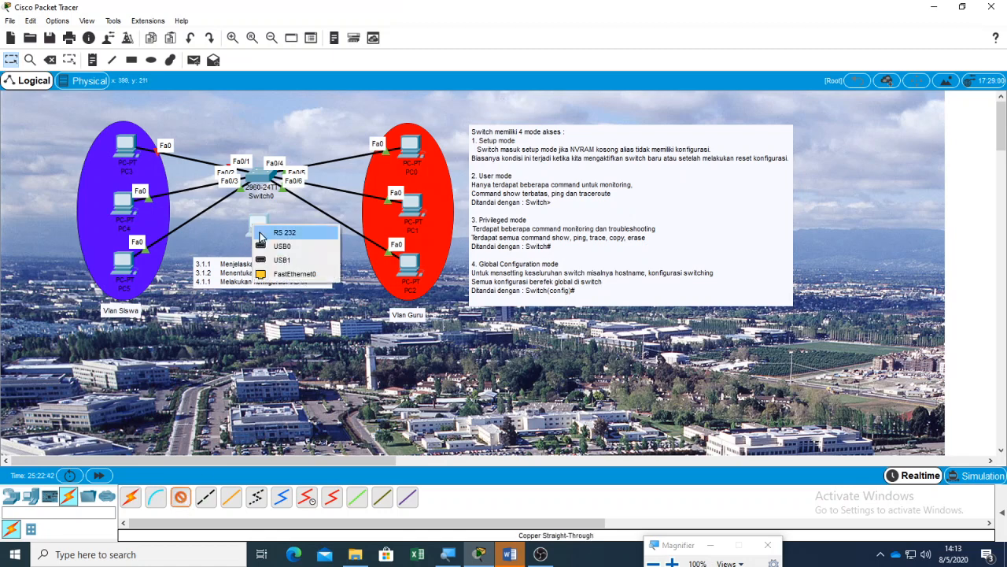
left_click(286, 274)
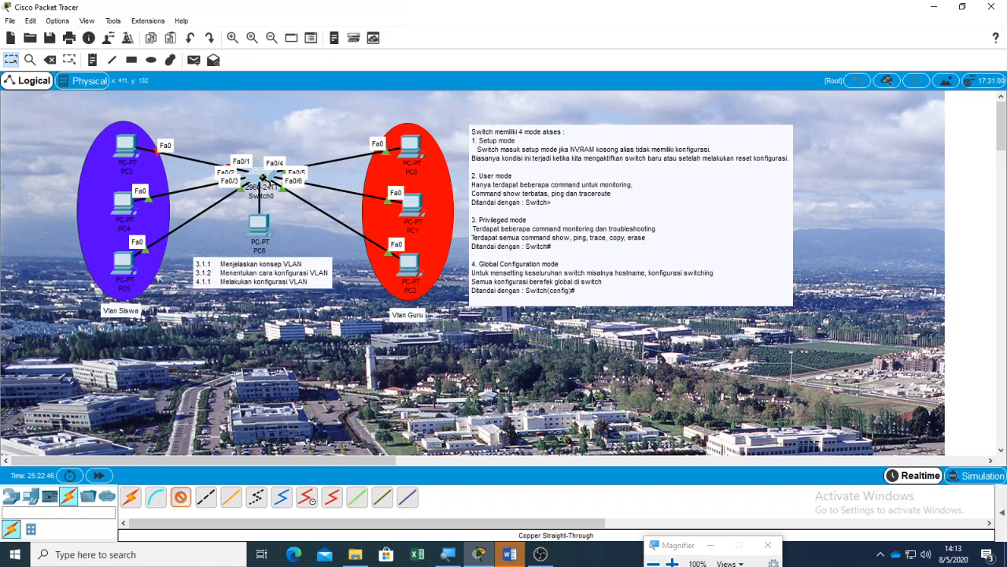
left_click(261, 178)
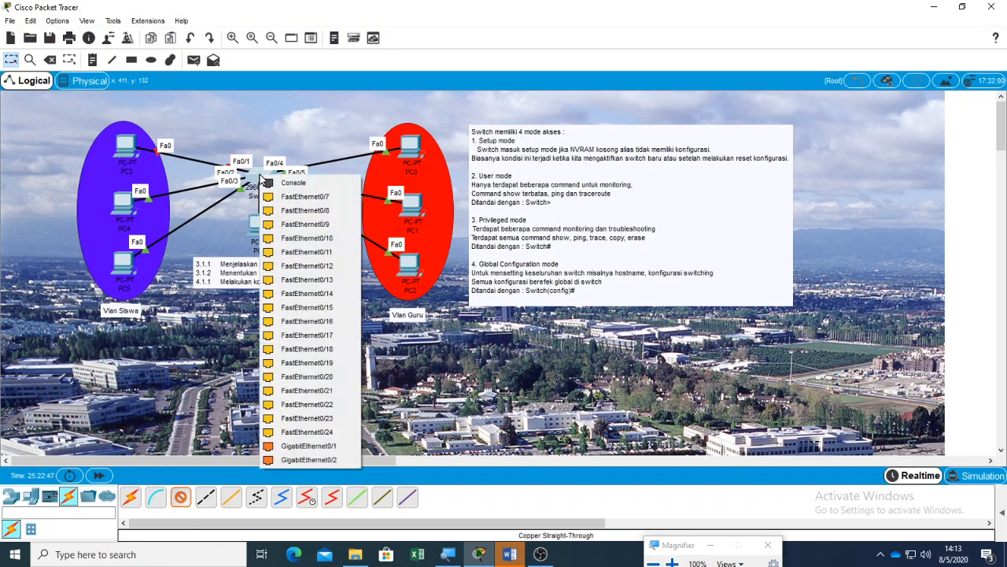
left_click(320, 197)
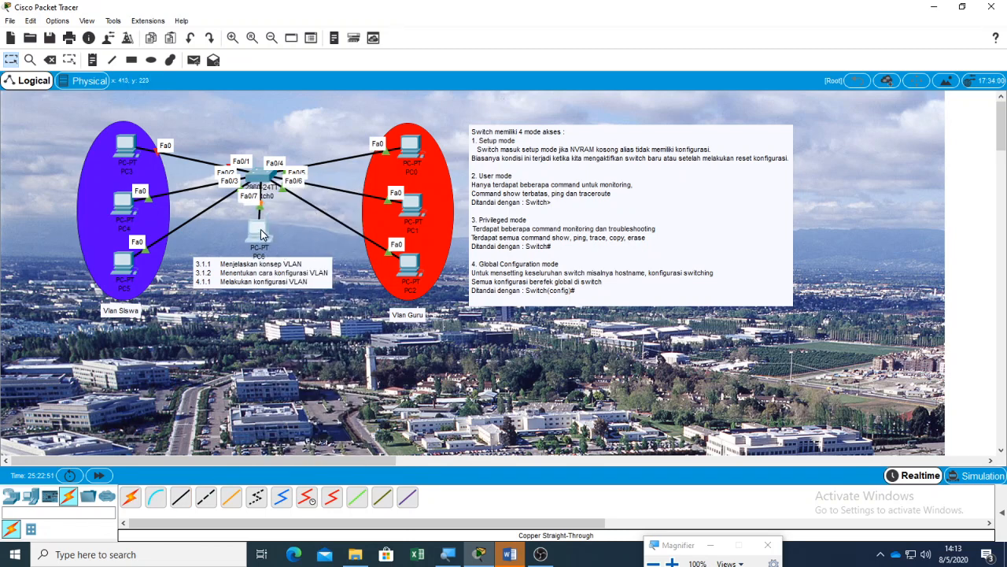
Shift PC6 slightly down and move the VLAN topic note lower, between the Vlan Siswa and Vlan Guru labels
left_click_drag(260, 230, 259, 234)
left_click(304, 341)
left_click_drag(254, 281, 254, 304)
left_click(320, 273)
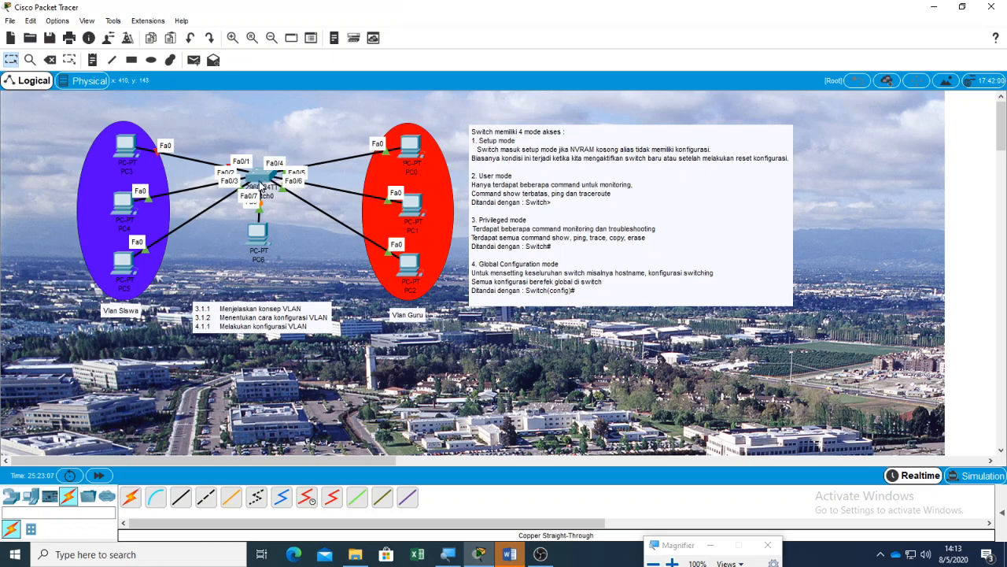
Open Switch0's command line interface, reposition its window slightly, and magnify the screen to 200%
mouse_move(262, 186)
left_click(262, 186)
left_click_drag(521, 89, 505, 76)
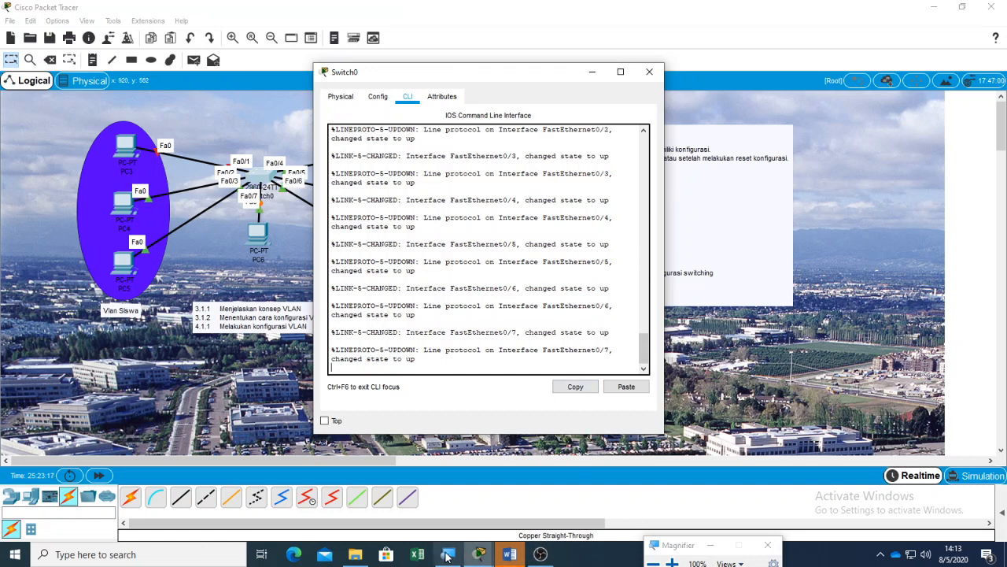
left_click(671, 563)
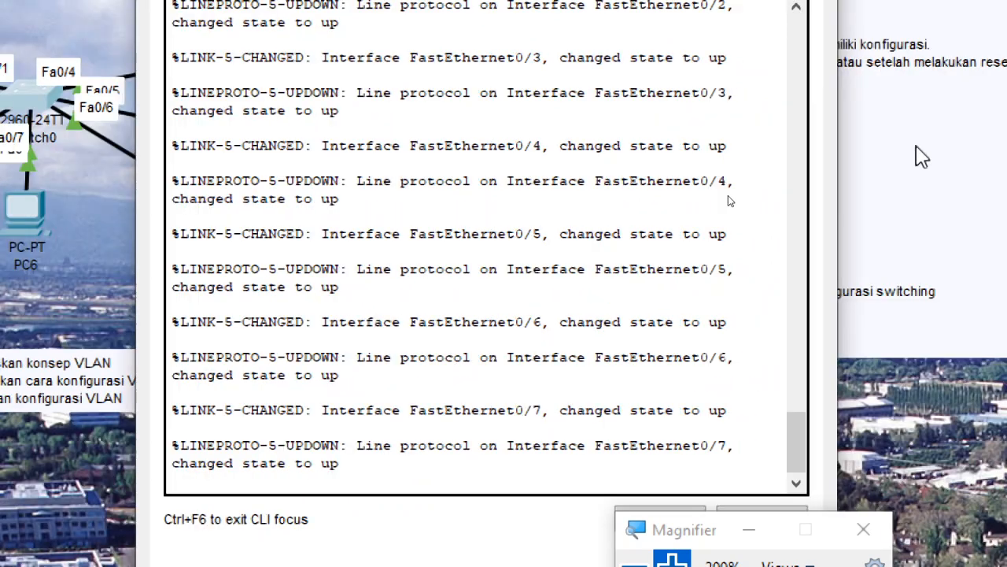
Enter privileged mode on Switch0 with "enable", and global configuration mode with "configure terminal"
key("Return")
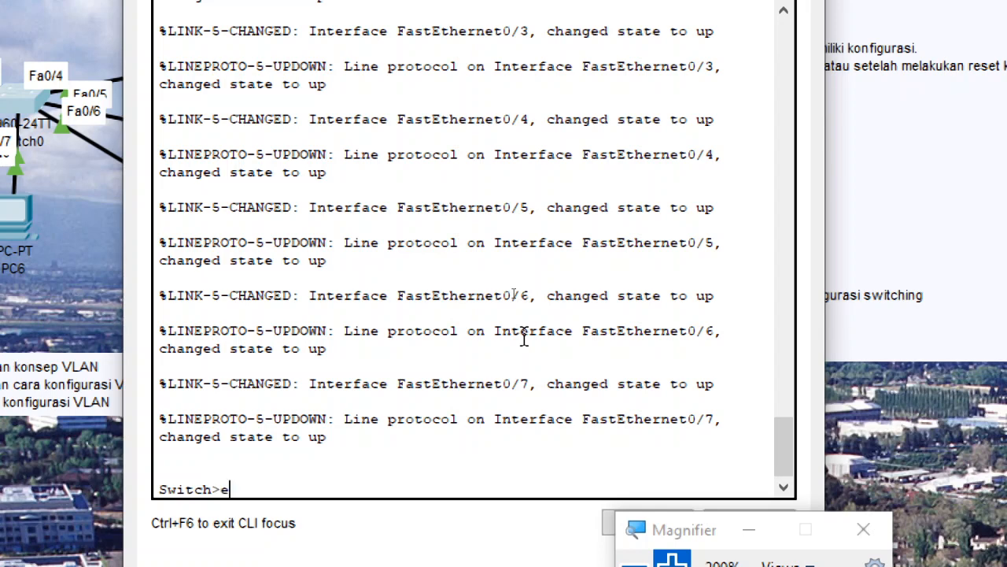
type("le")
key("Return")
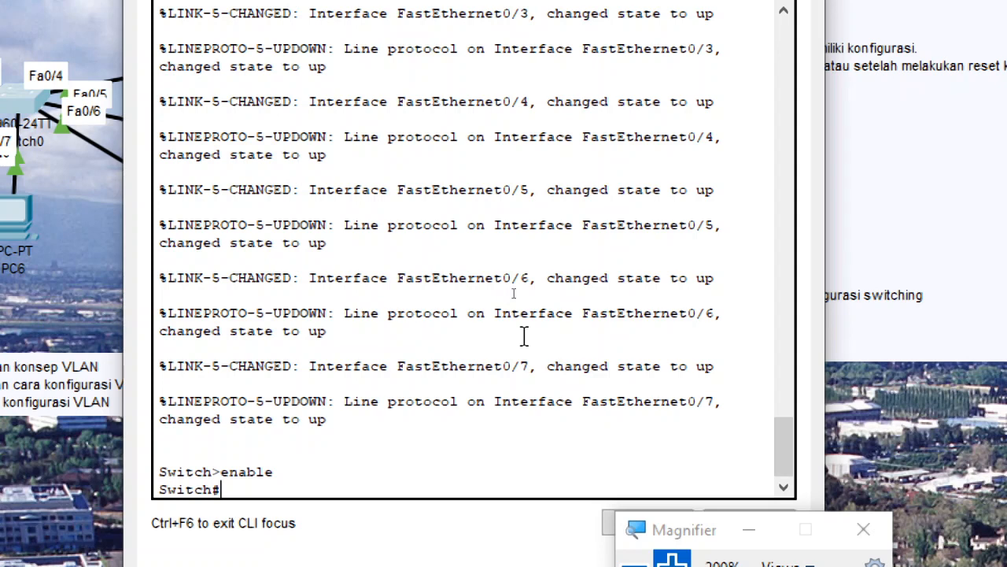
type("configure")
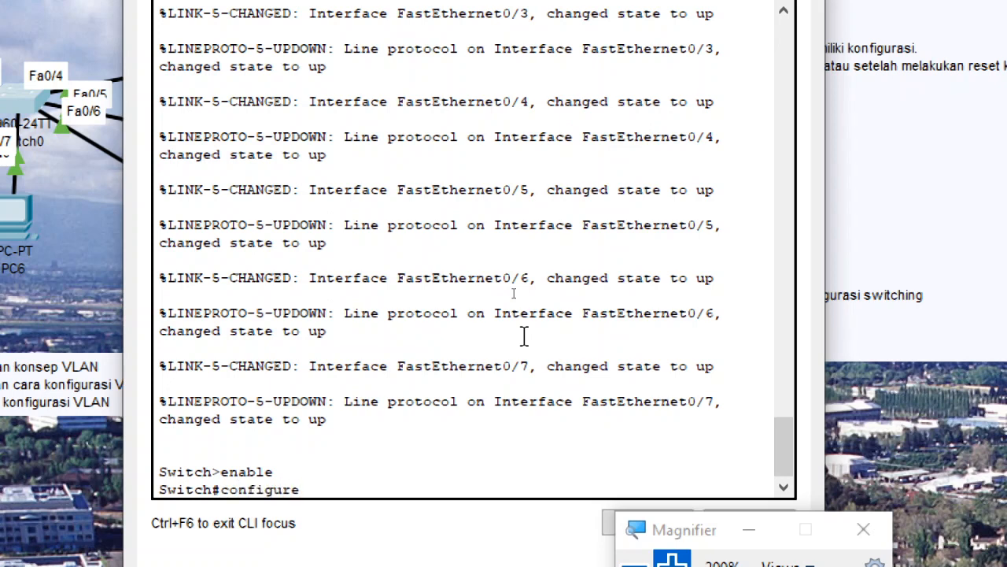
type(" terminal")
key("Return")
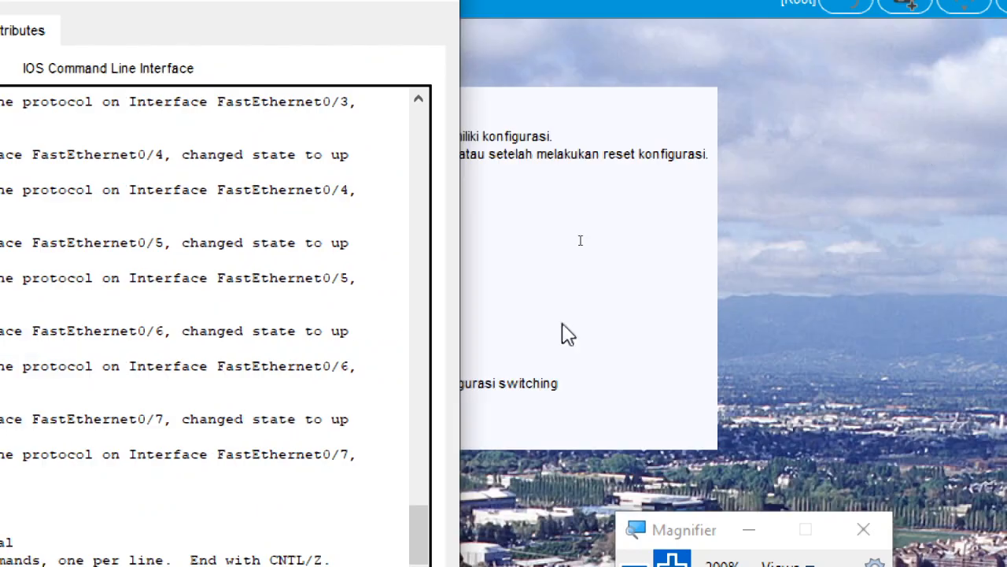
Review the switch access mode note on the workspace and return to Switch0's command line
left_click(560, 204)
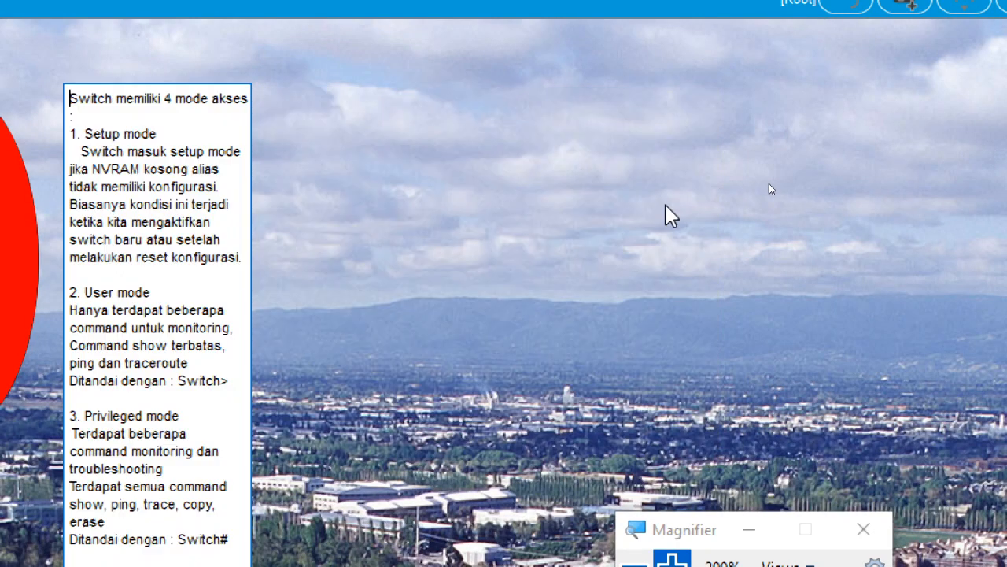
left_click(666, 211)
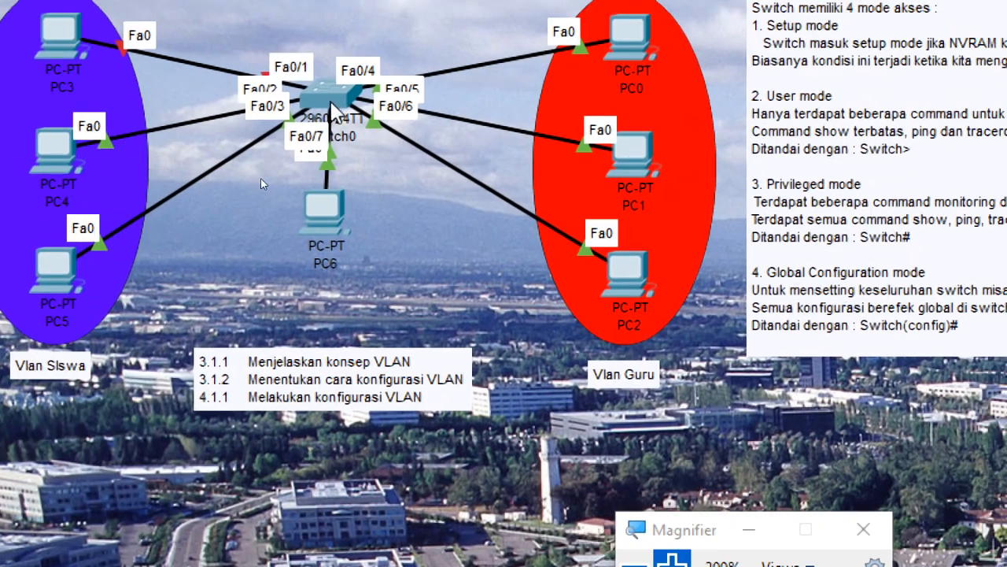
left_click(331, 104)
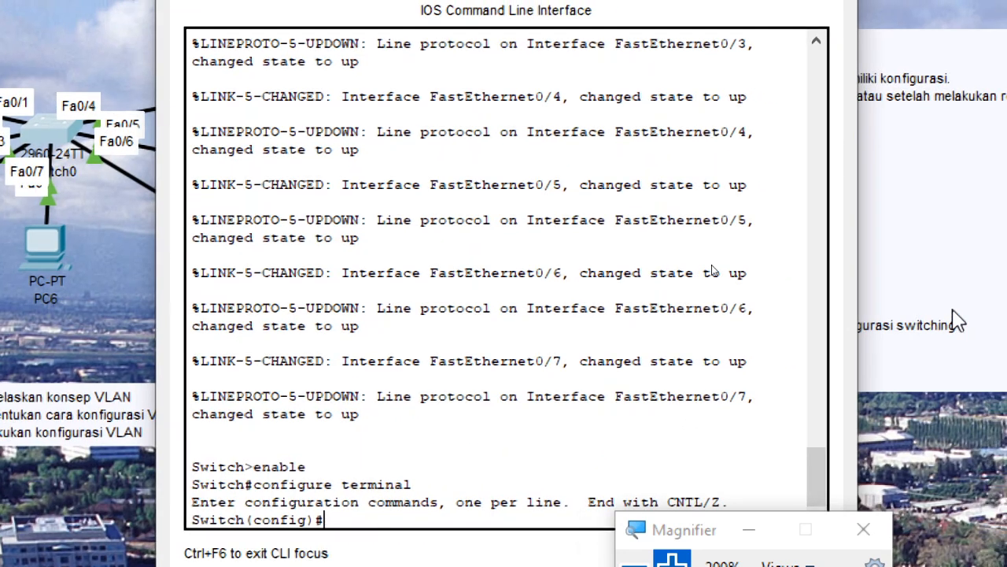
scroll(392, 406, "down", 2)
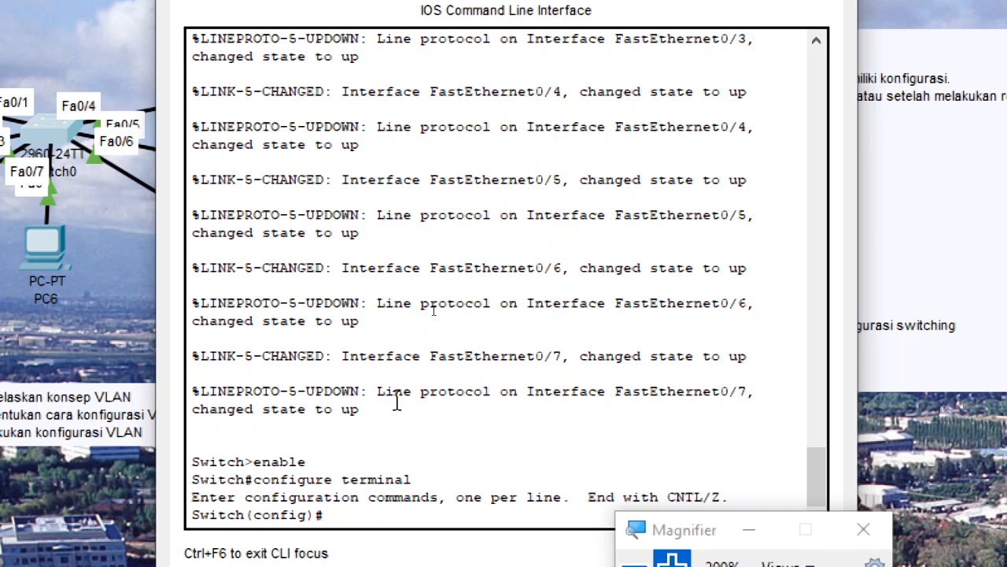
type("sho")
key("Tab")
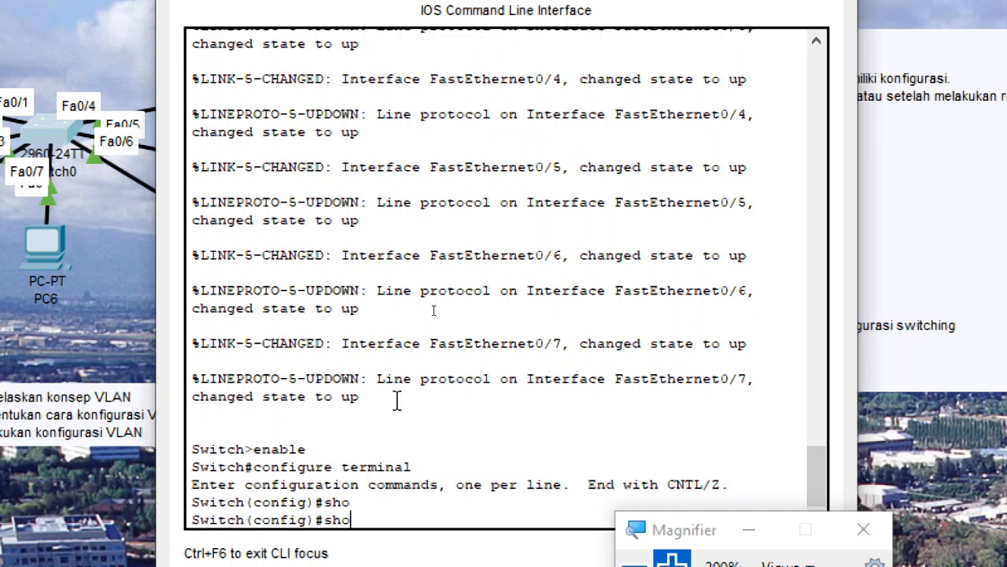
key("BackSpace")
key("BackSpace")
key("BackSpace")
type("sho")
key("BackSpace")
key("BackSpace")
key("BackSpace")
Exit to privileged mode with "ex" and run "show interface" to examine FastEthernet0/1's duplex and speed line
type("ex")
key("Return")
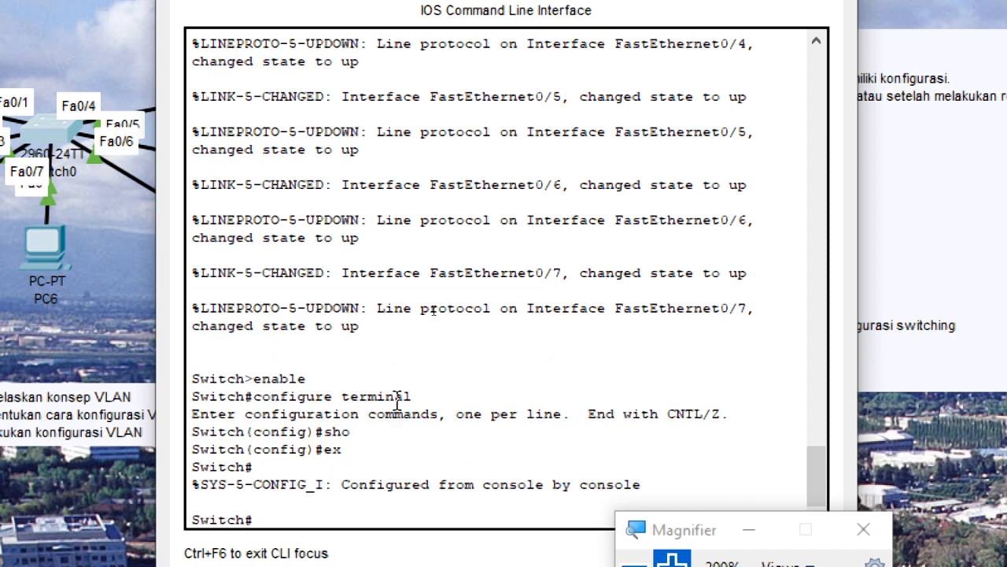
type("show interface")
key("Return")
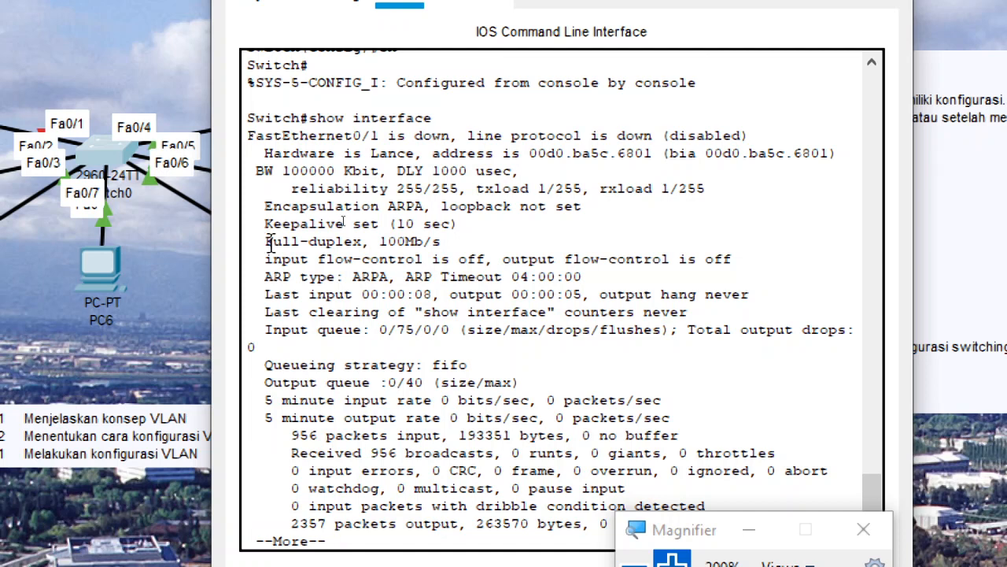
left_click_drag(263, 240, 445, 243)
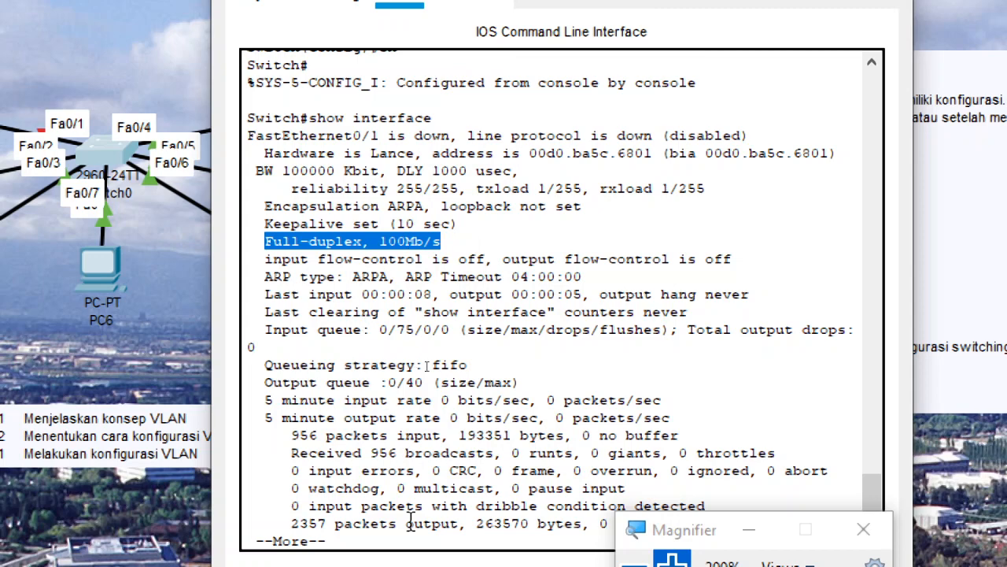
key("ctrl+c")
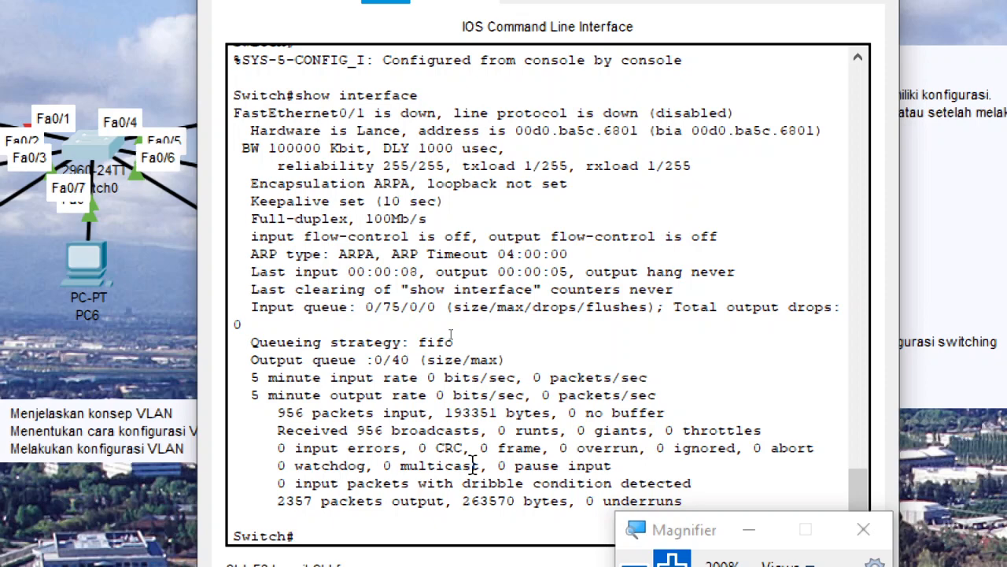
Run "enable" and enter global configuration mode on Switch0 with "configure terminal"
type("ena")
key("Tab")
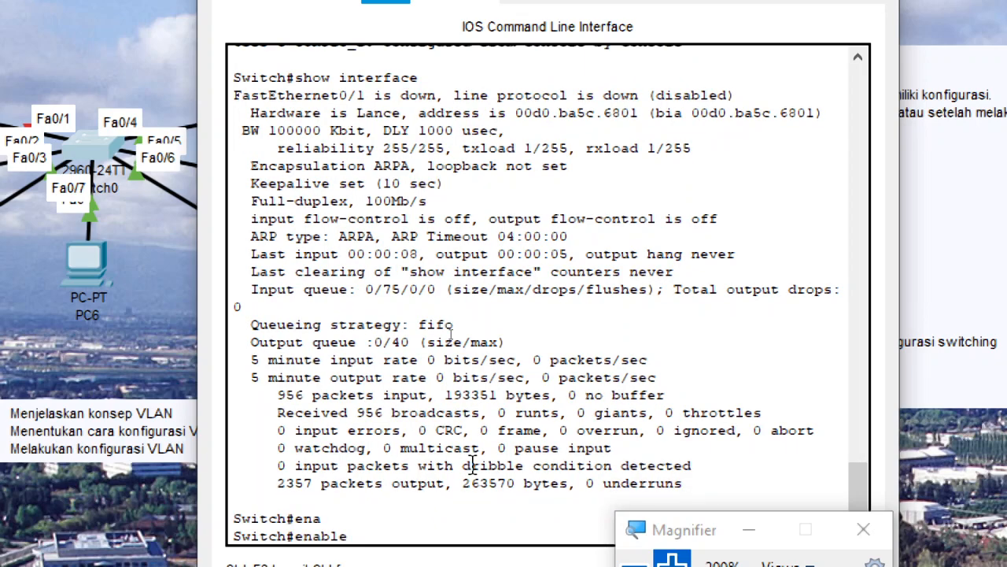
key("Return")
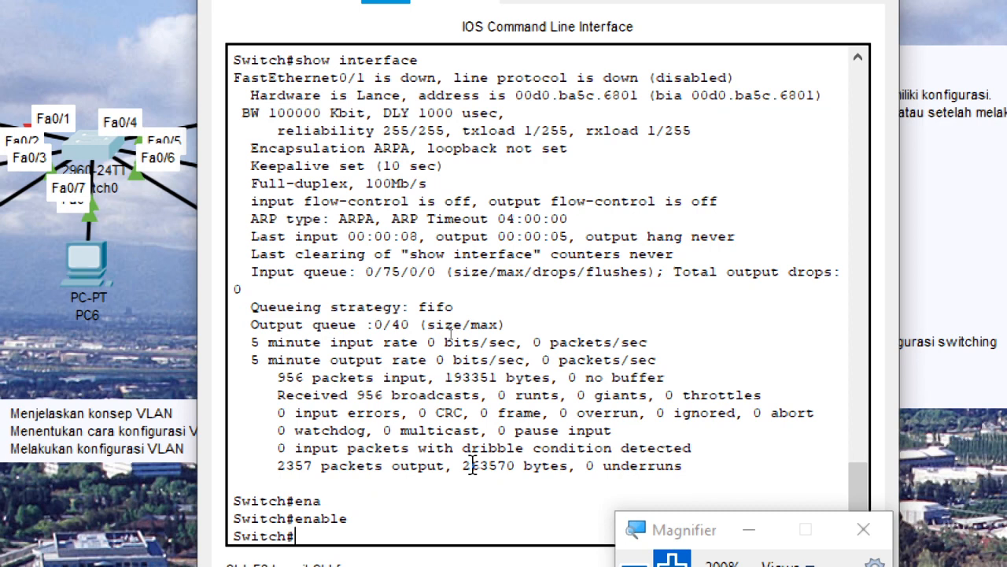
type("confc")
key("BackSpace")
type("igurs")
key("BackSpace")
type("e")
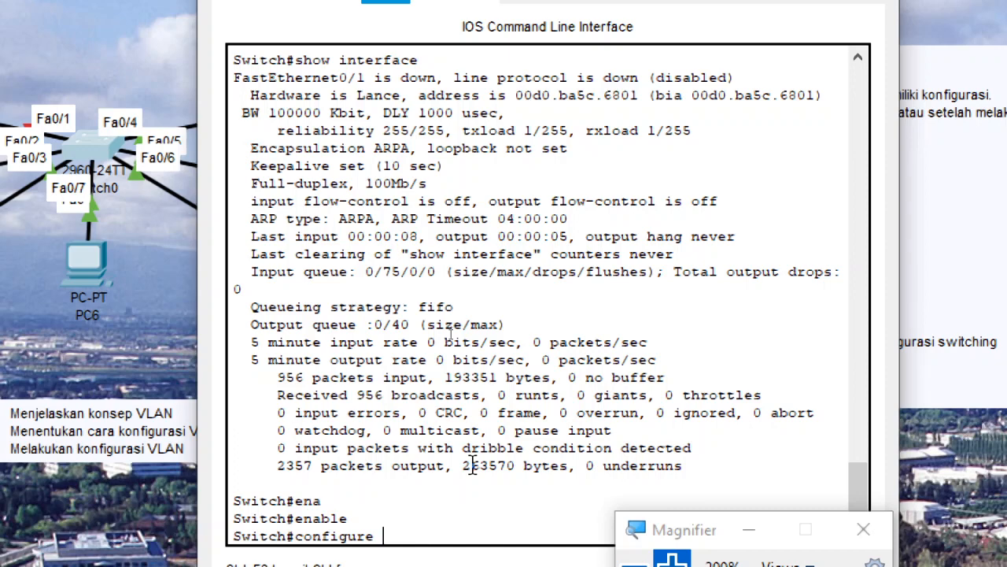
type(" termi")
type("n")
key("Tab")
key("Return")
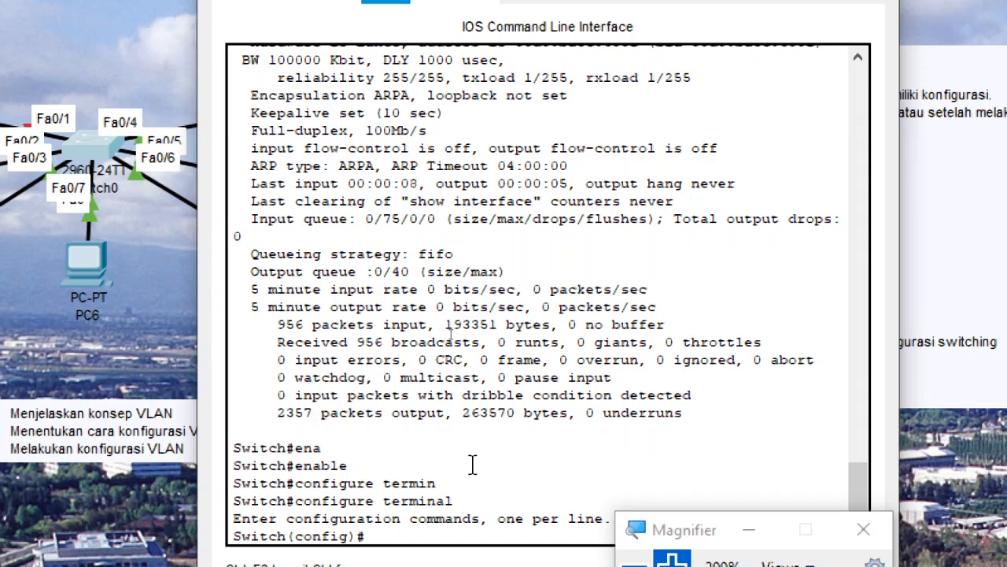
Create VLAN 2 named "siswa" and exit back to privileged mode
type("vlan 2")
key("Return")
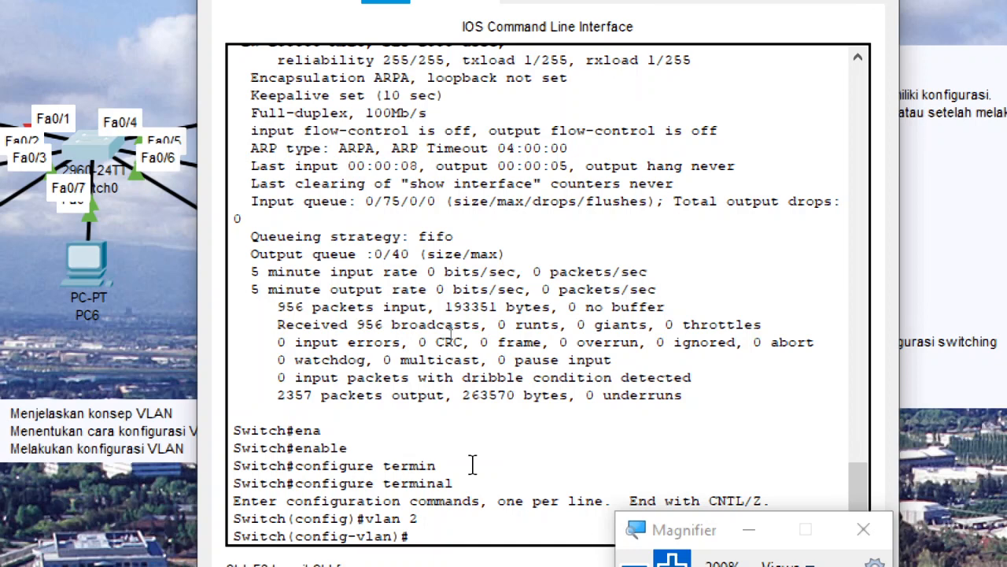
type("name siswa")
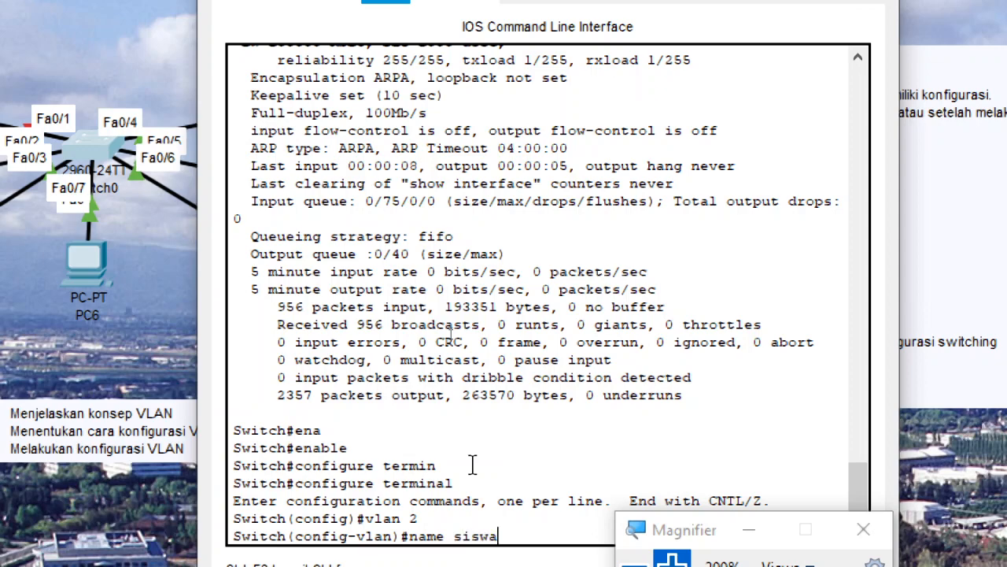
key("Return")
type("e")
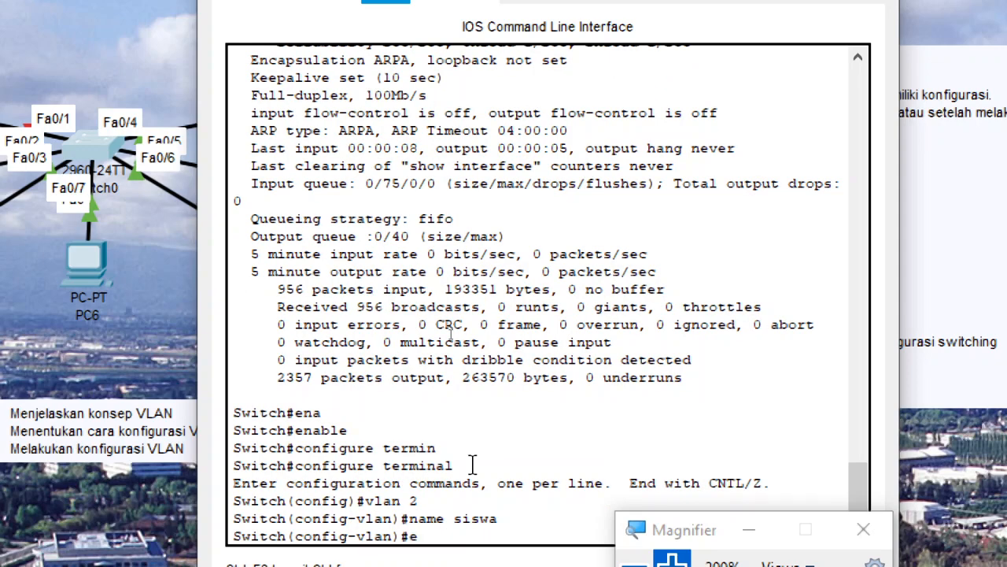
type("xit")
key("Return")
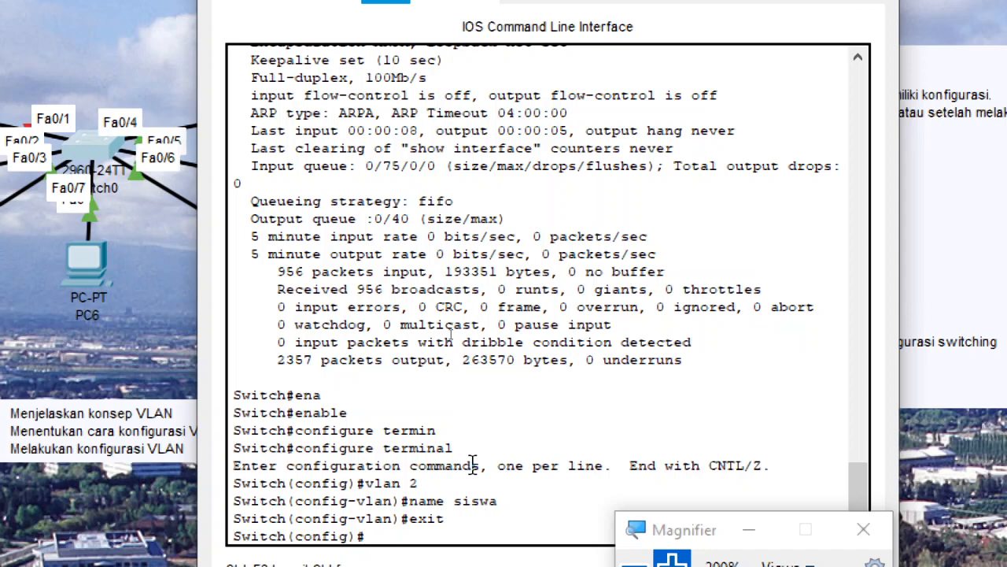
type("exit")
key("Return")
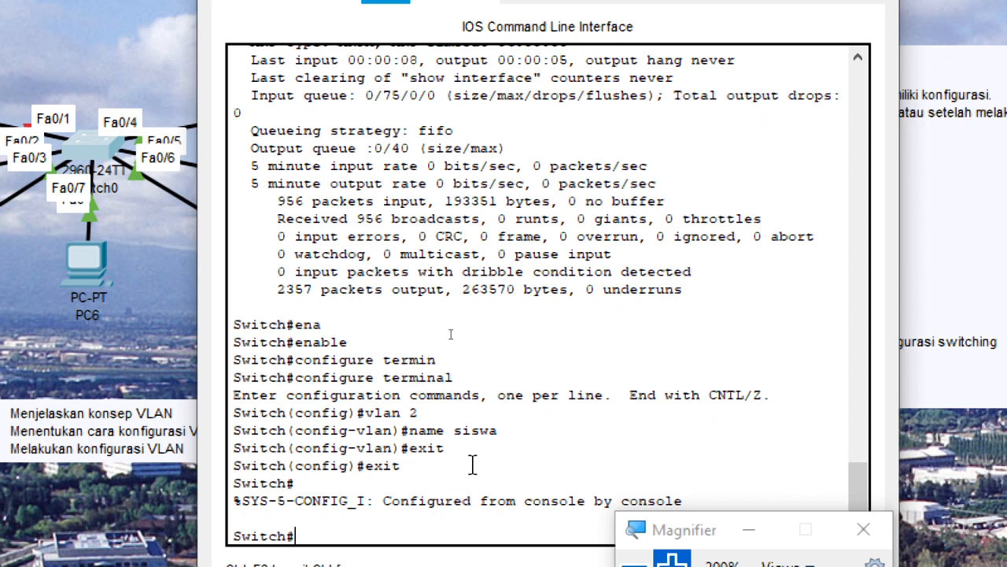
List the switch's VLANs with "show vlan brief"
type("show brief")
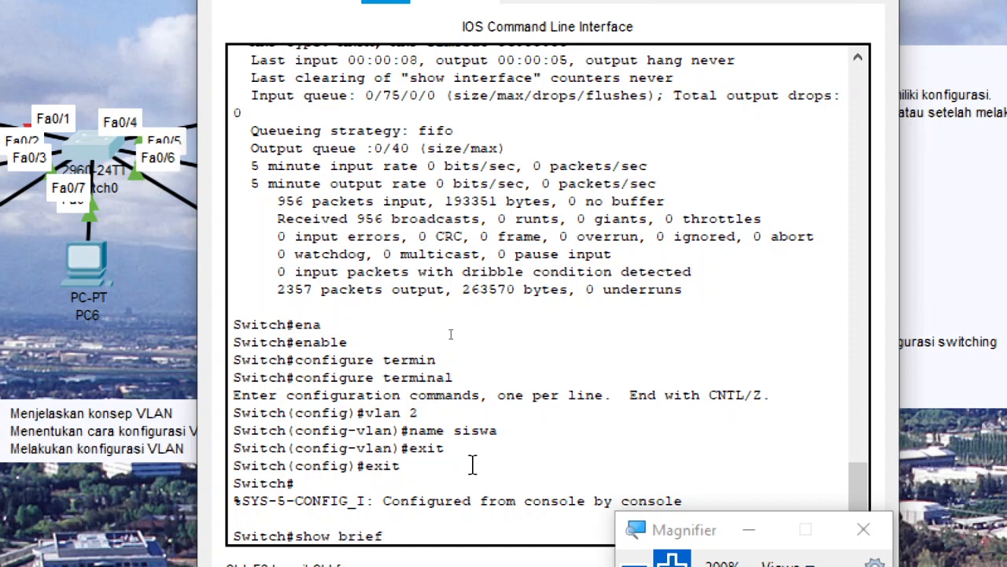
key("Left")
key("Left")
key("Left")
key("Left")
key("Left")
type("vlan")
key("Return")
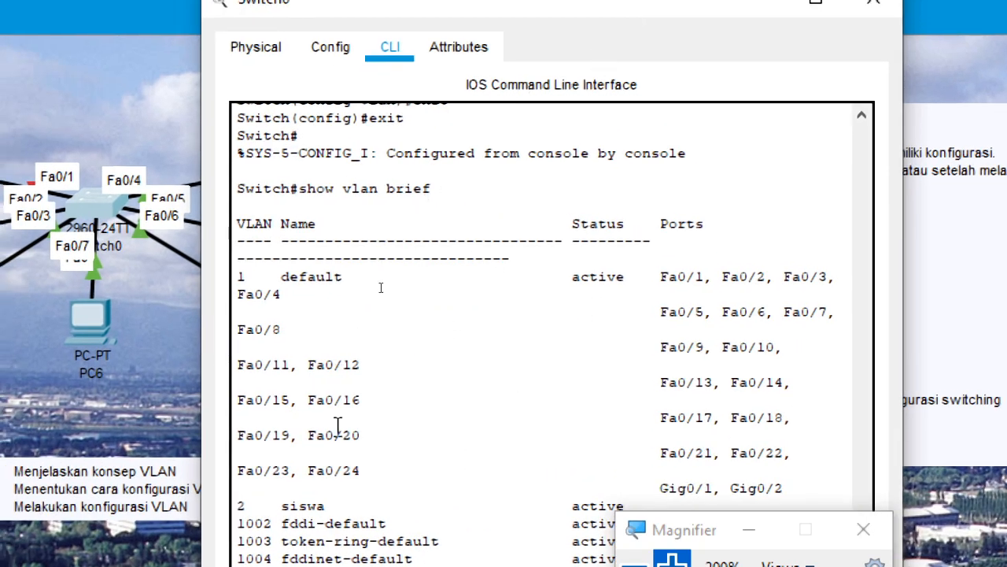
scroll(388, 408, "down", 1)
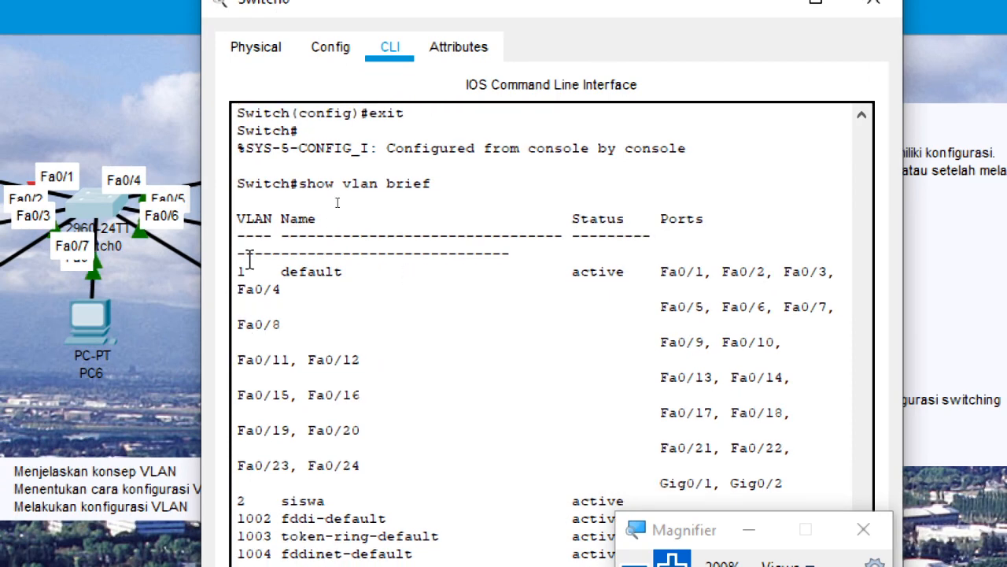
Examine the default VLAN's entry in the VLAN list, including its name, status, FastEthernet ports and Gigabit ports
left_click_drag(240, 271, 788, 489)
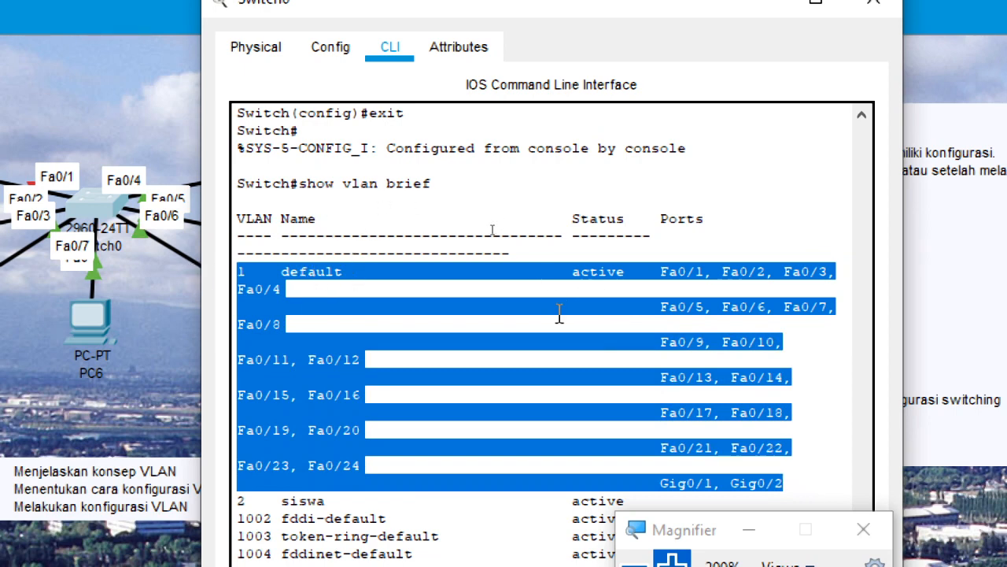
left_click(307, 270)
left_click(238, 272)
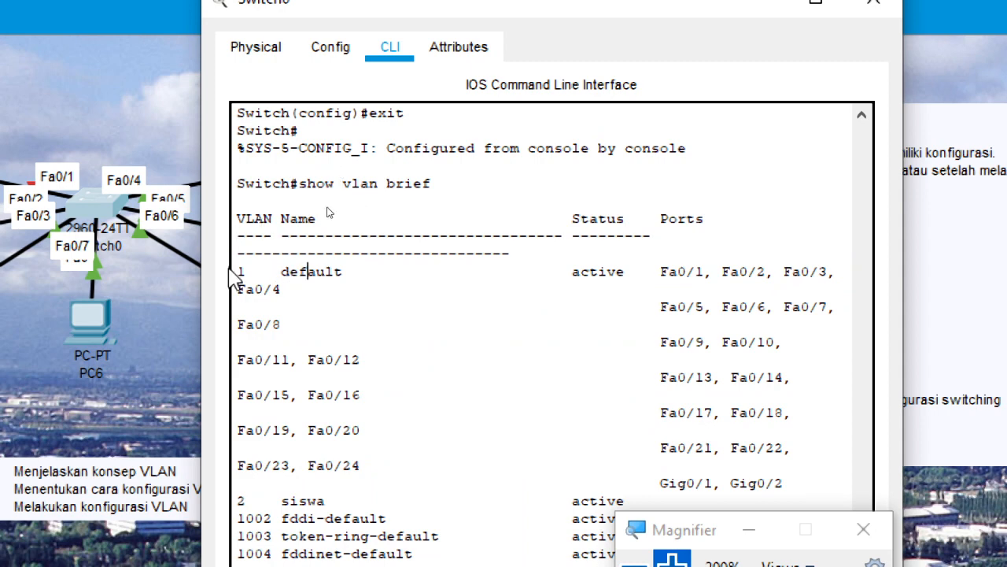
left_click_drag(290, 271, 337, 271)
left_click(615, 271)
left_click_drag(361, 466, 331, 213)
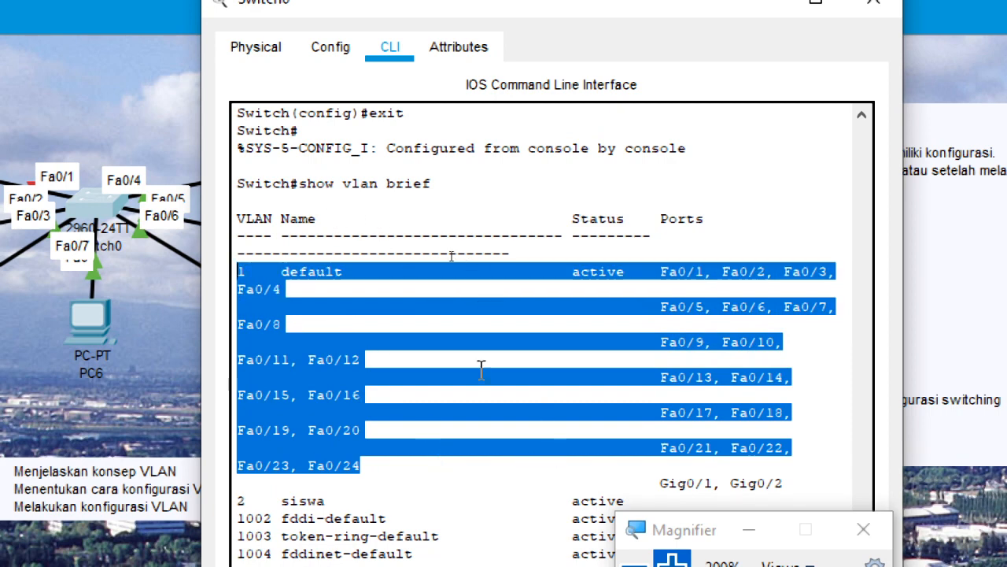
left_click_drag(787, 484, 659, 484)
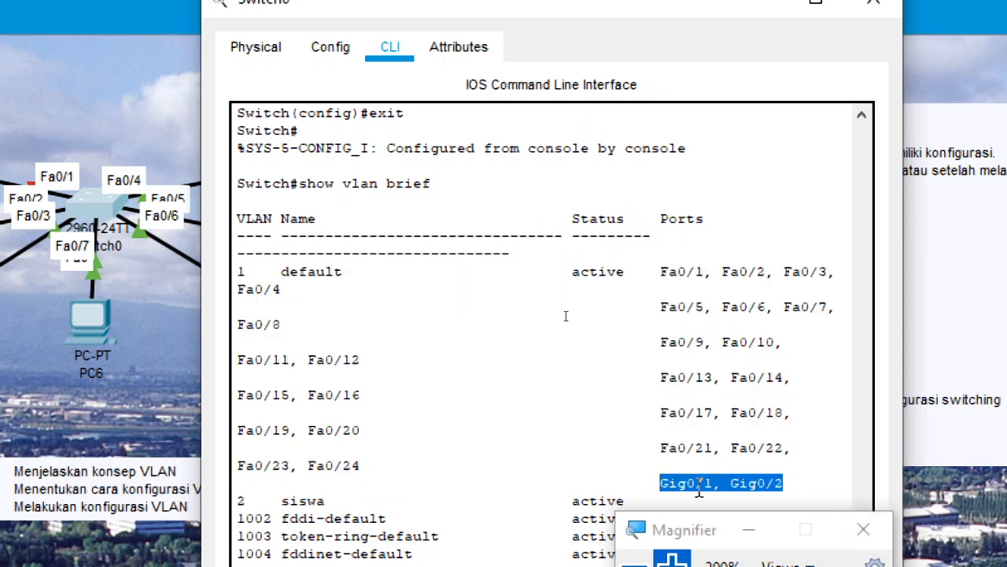
left_click(403, 454)
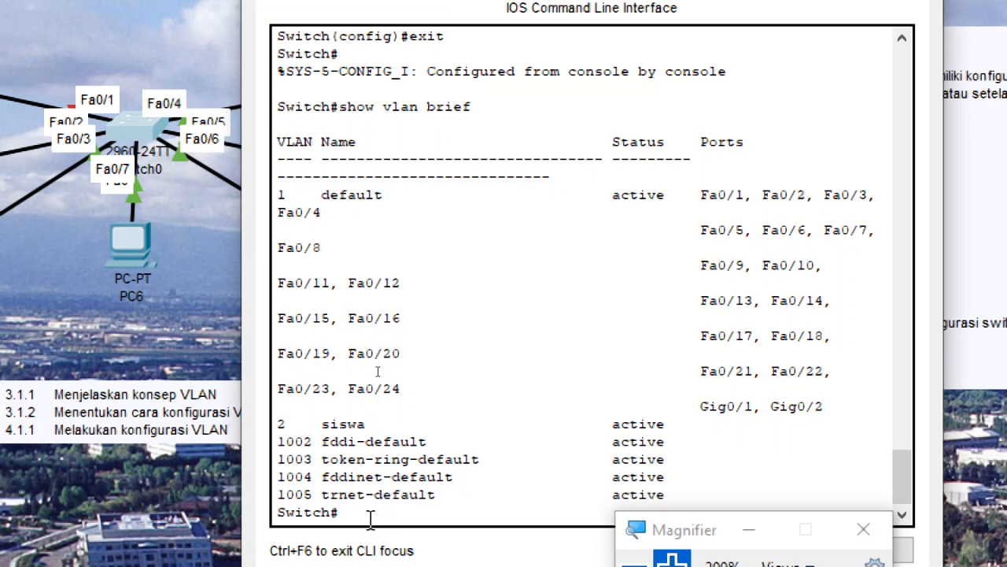
Re-enter global configuration mode with "configure terminal" and create VLAN 3 named "guru"
type("configure")
key("Tab")
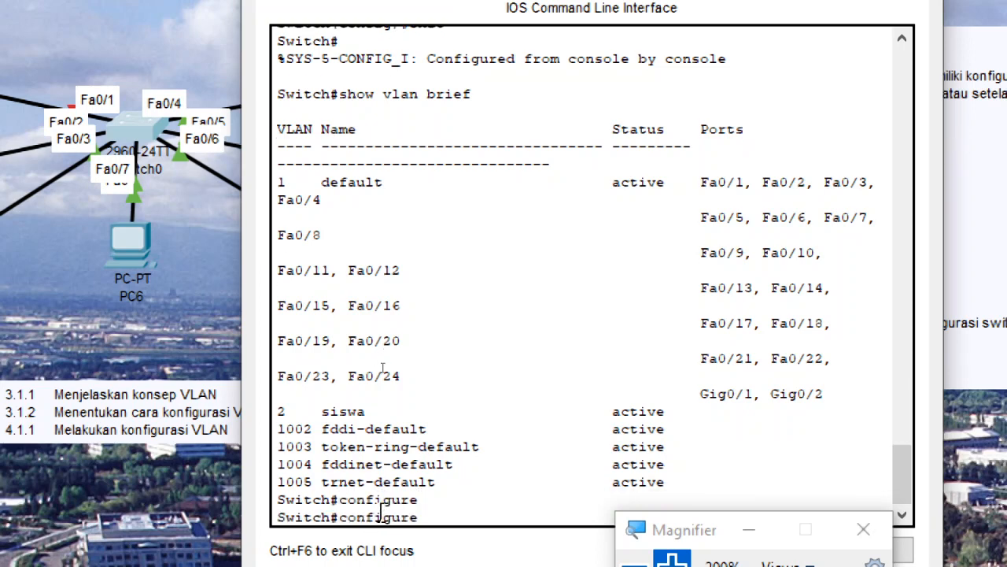
type("terminal")
key("Return")
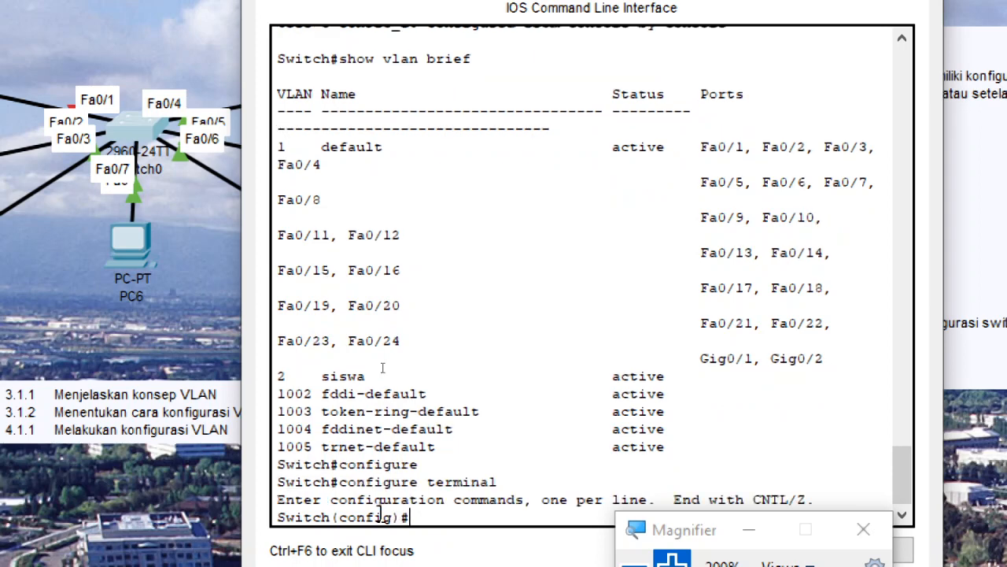
type("vlan 3")
key("Return")
type("n")
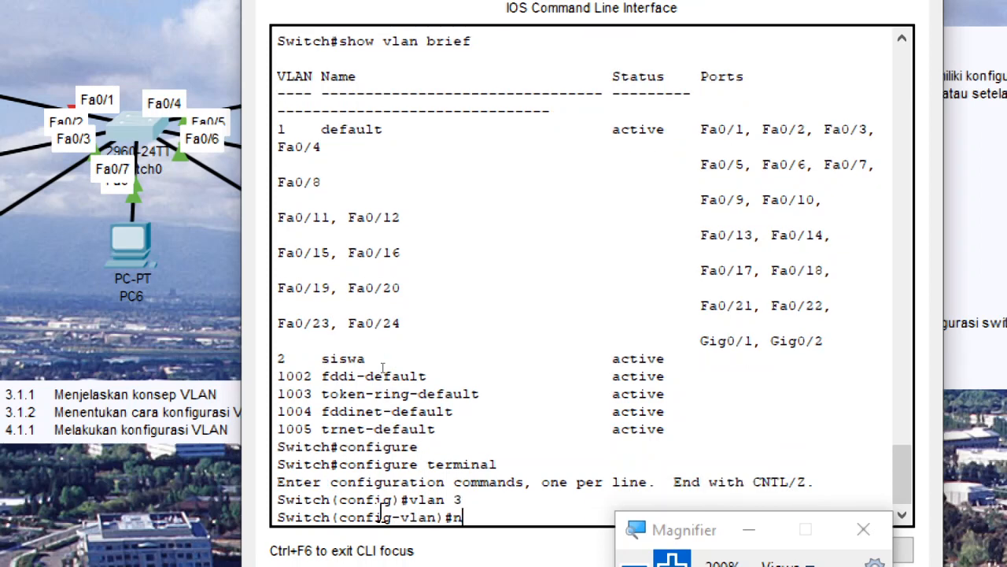
type("ame guru")
key("Return")
Exit to privileged mode with "ex" and check the VLAN list with "show vlan brief"
type("ex")
key("Return")
type("ex")
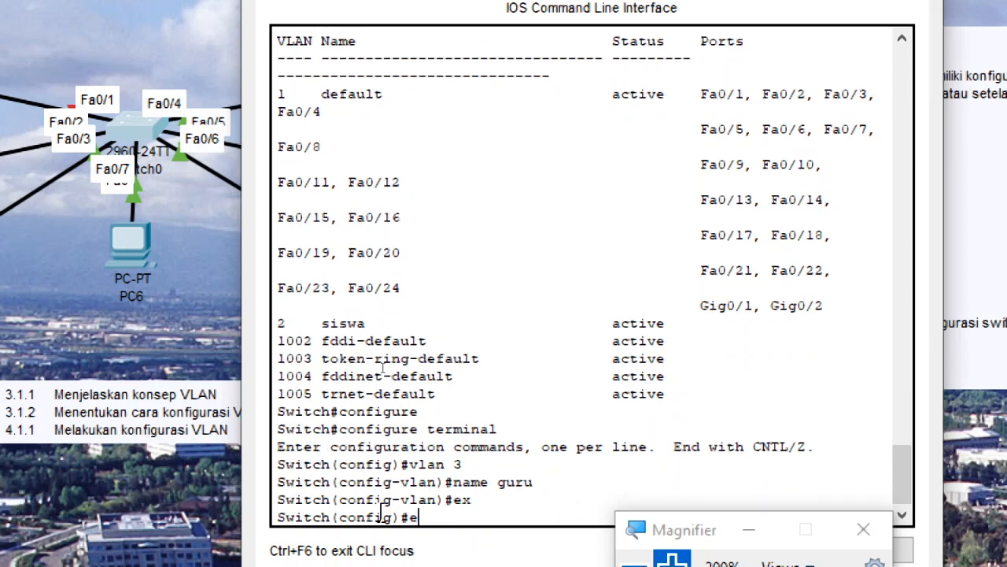
key("Return")
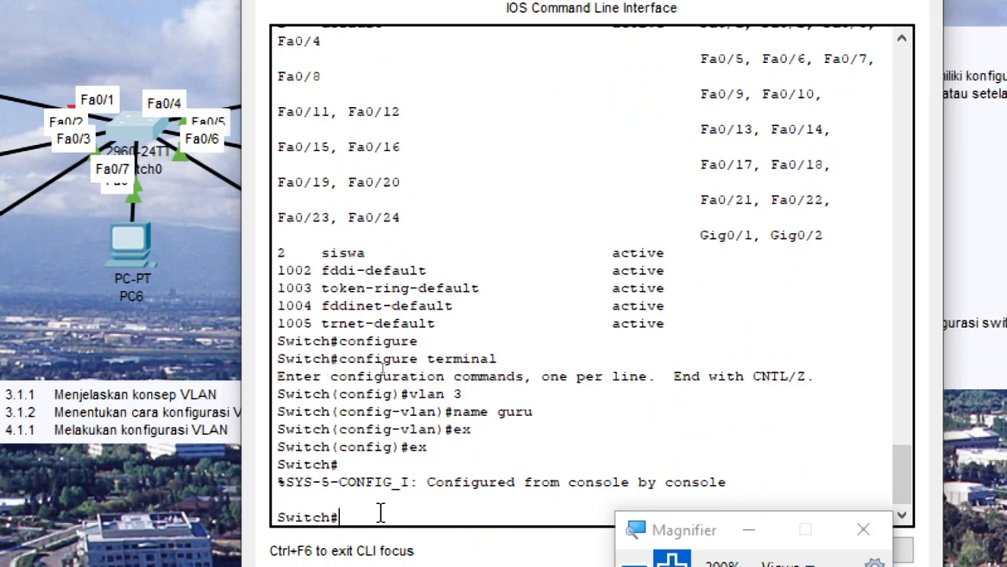
key("Up")
key("Up")
key("Up")
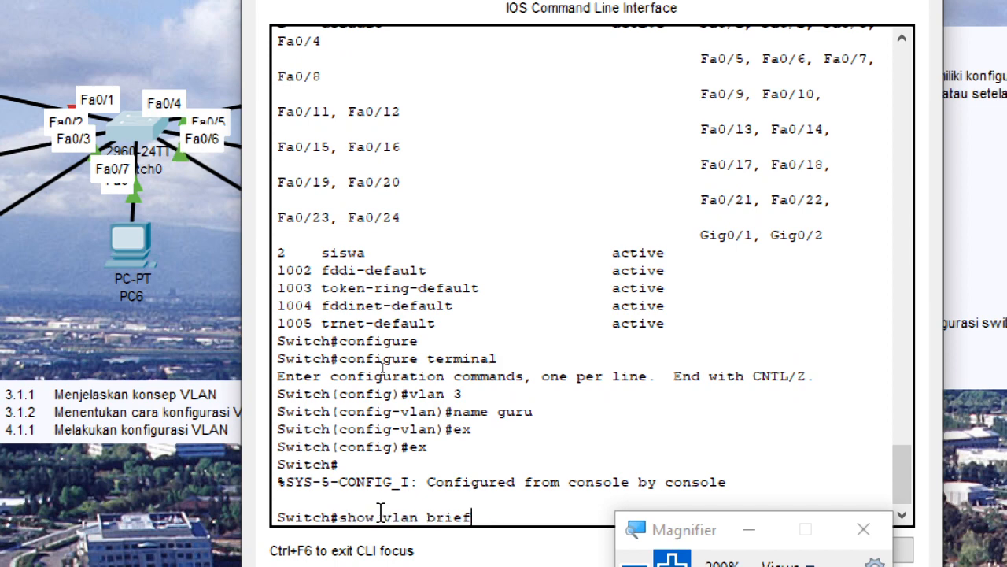
key("Return")
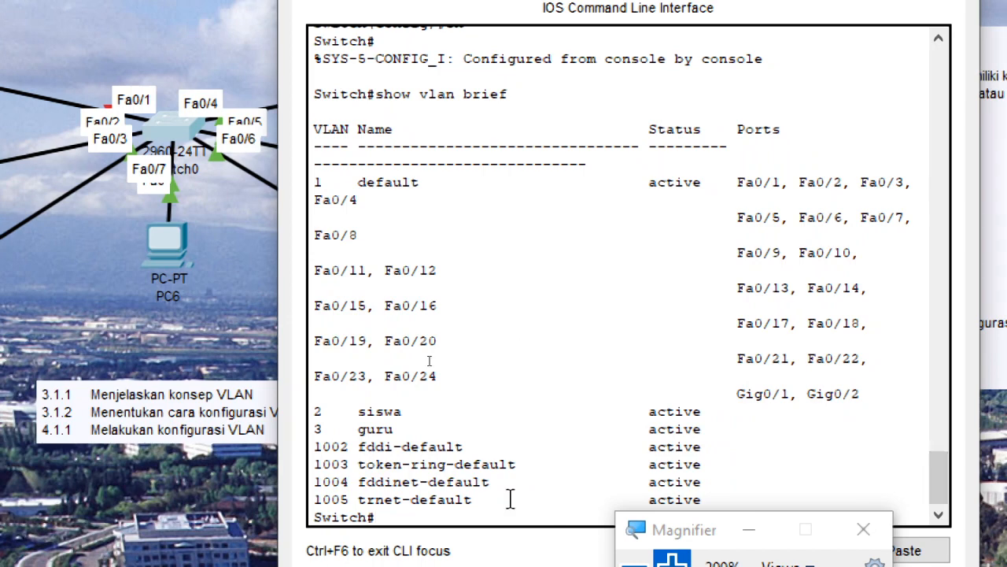
Enter global configuration mode and select the ports with "interface range fastEthernet 0/1-4"
type("configure ter")
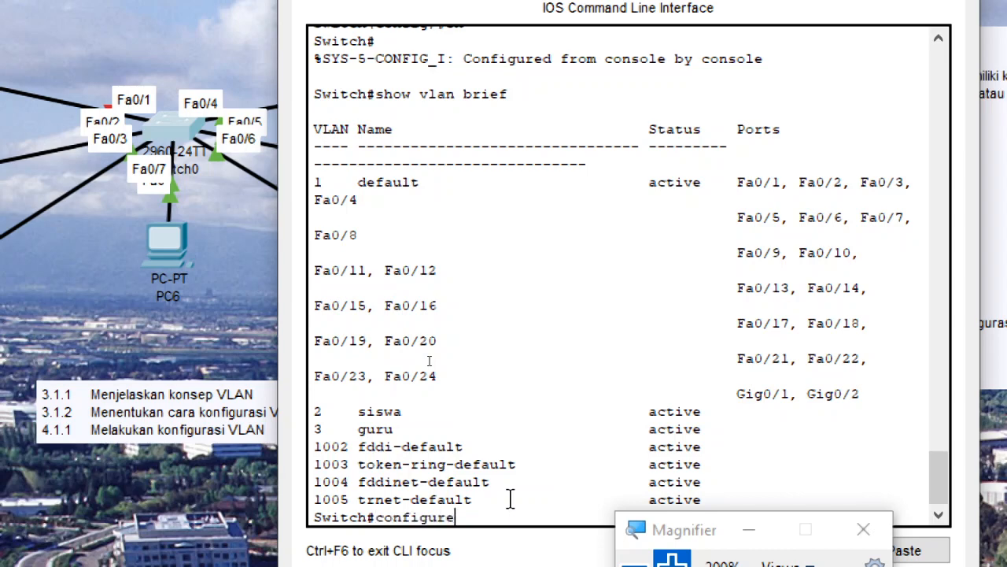
type("minal")
key("Return")
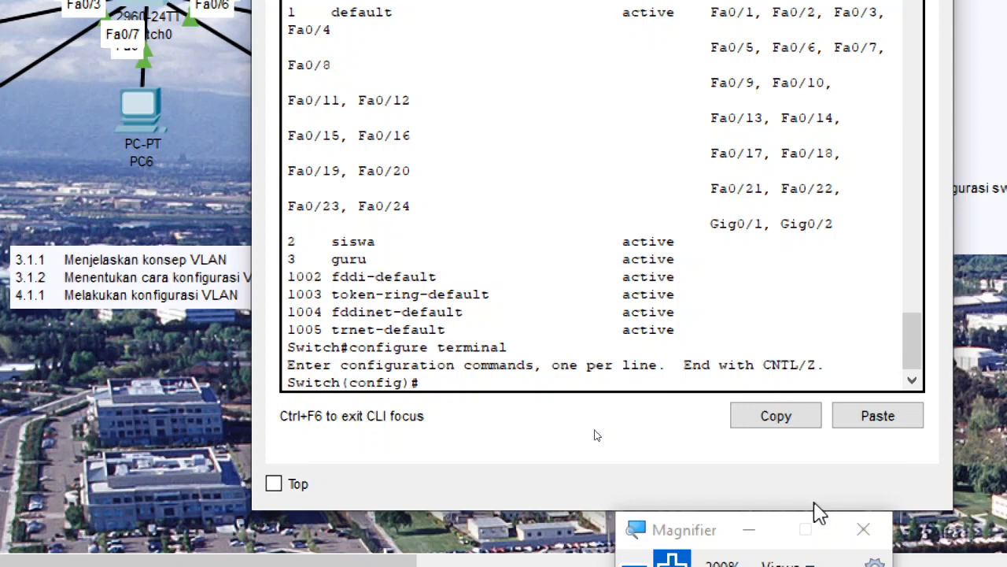
type("interface fa")
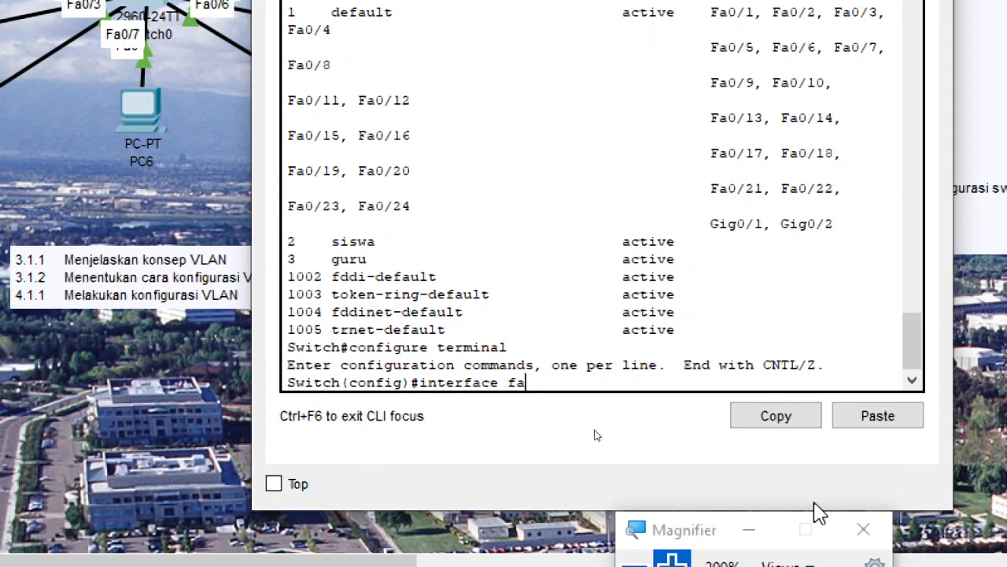
key("BackSpace")
key("BackSpace")
type("range")
type("fa")
key("Tab")
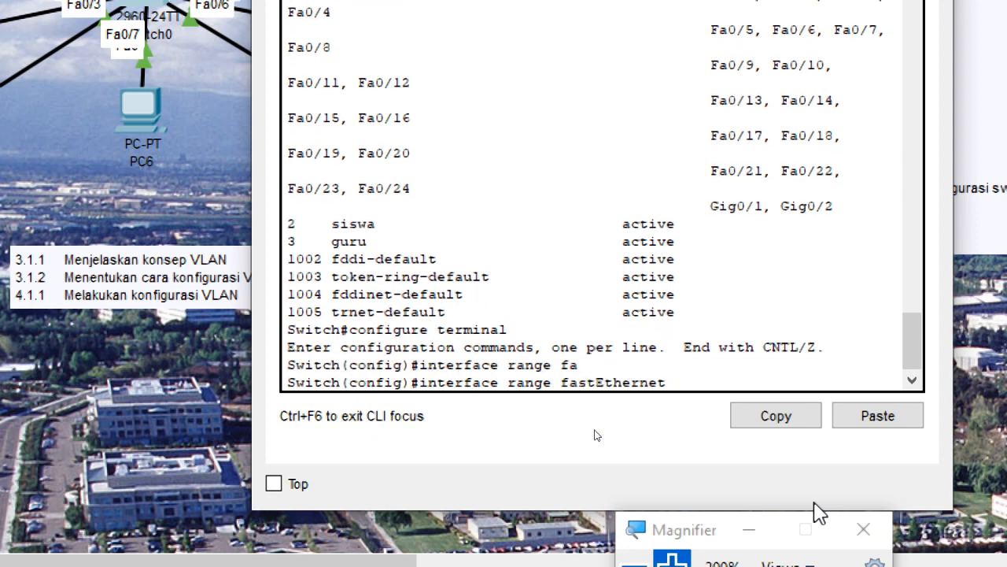
type("0/1-4")
key("Return")
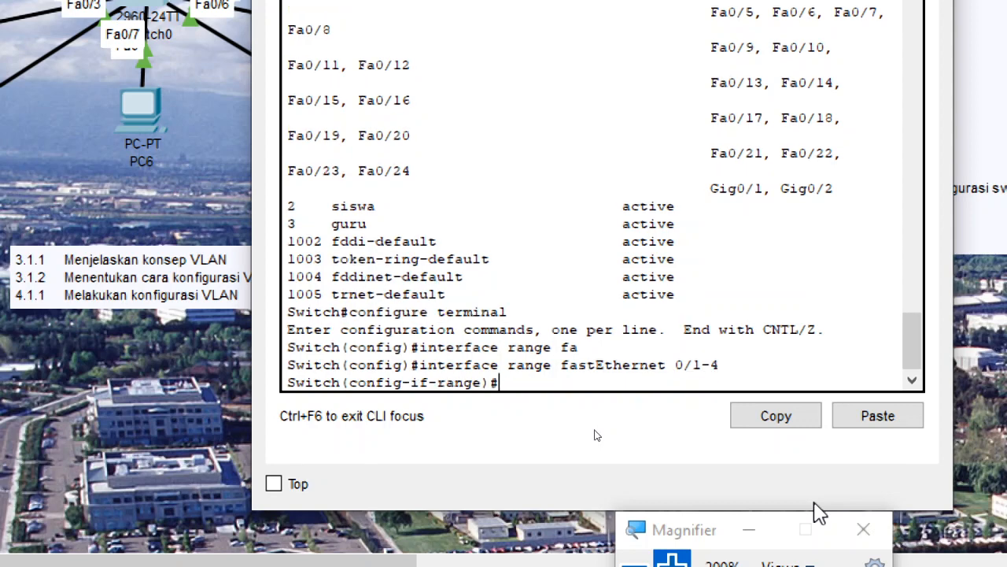
Try to put the selected port range into access mode with "switcport mode access", and clear the recalled command line
type("e")
key("BackSpace")
type("switcport mod")
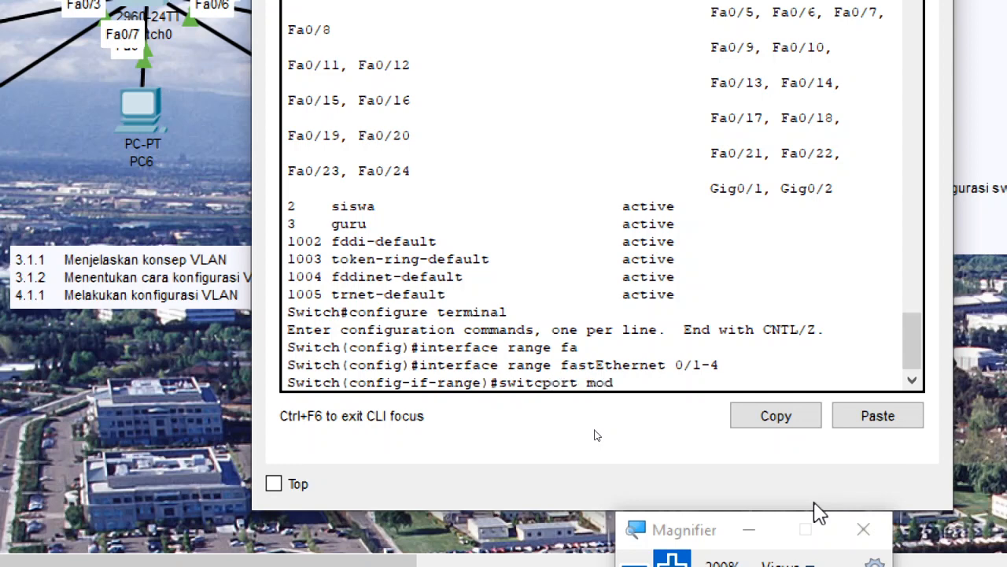
type("e access")
key("Return")
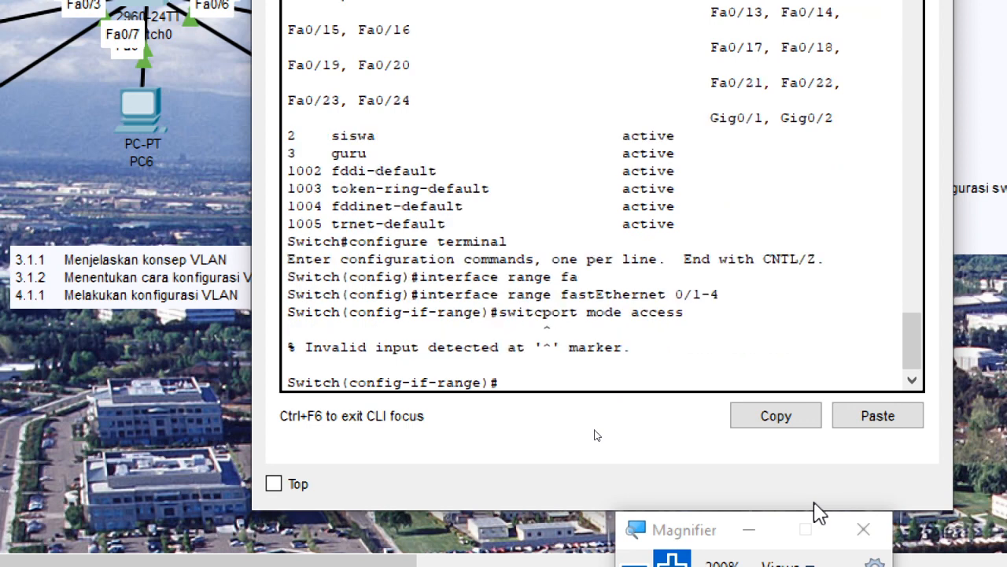
key("Up")
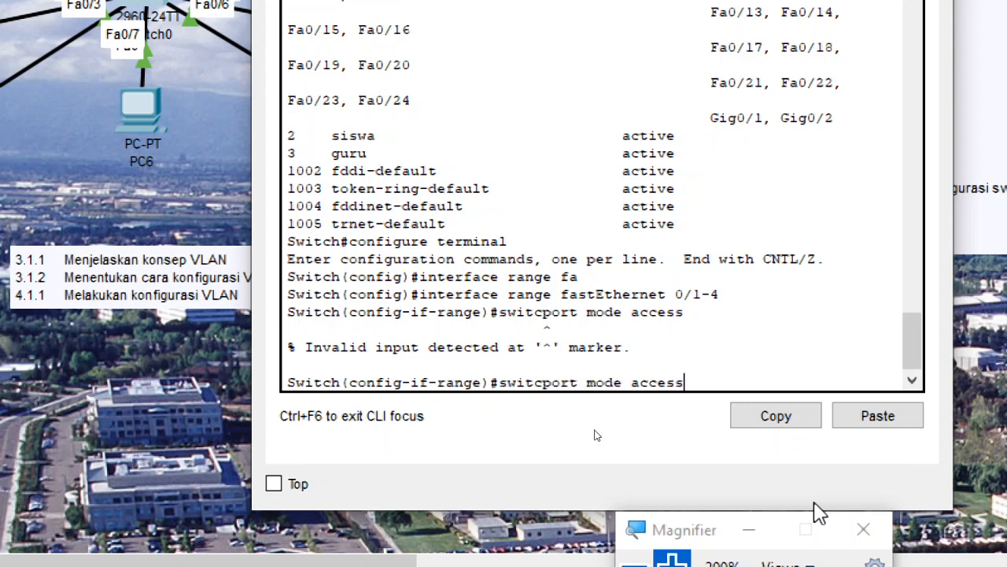
key("BackSpace")
key("BackSpace")
key("BackSpace")
key("BackSpace")
key("BackSpace")
key("BackSpace")
key("BackSpace")
key("BackSpace")
key("BackSpace")
key("BackSpace")
key("BackSpace")
key("BackSpace")
key("BackSpace")
key("BackSpace")
key("BackSpace")
key("BackSpace")
key("BackSpace")
key("BackSpace")
key("BackSpace")
key("BackSpace")
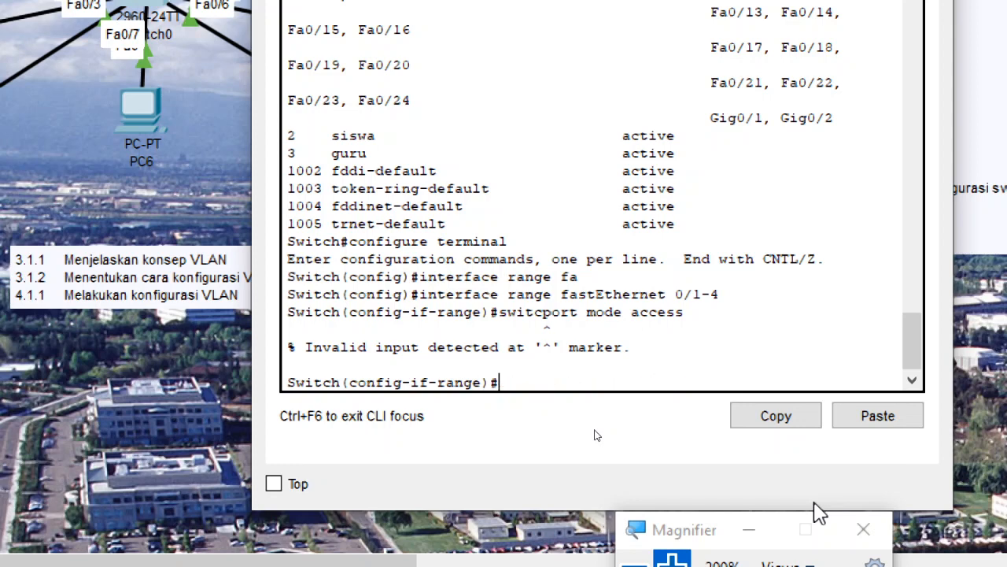
Put ports fastEthernet 0/1-4 into access mode with "switchport mode access"
type("swit")
key("Tab")
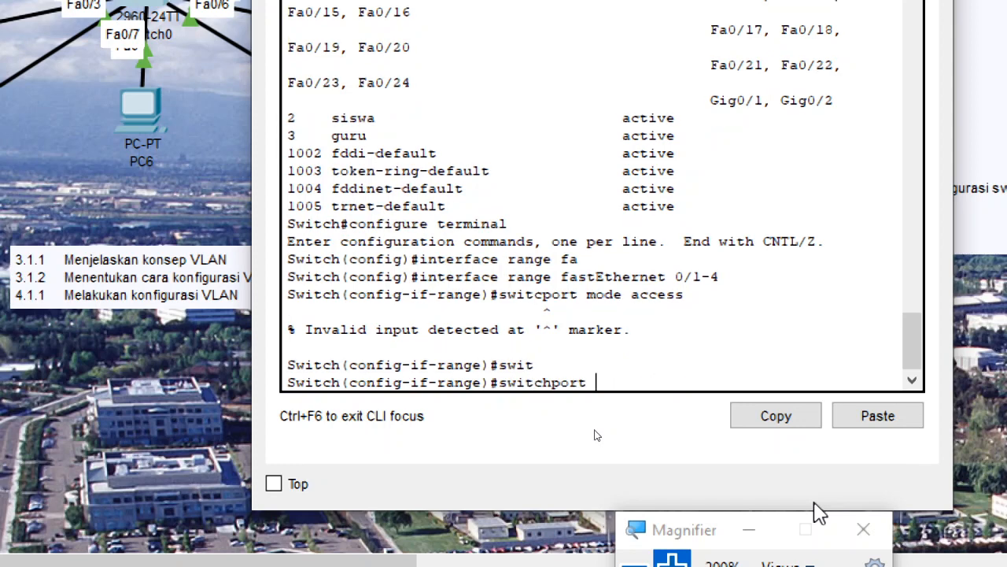
type("mode a")
key("Tab")
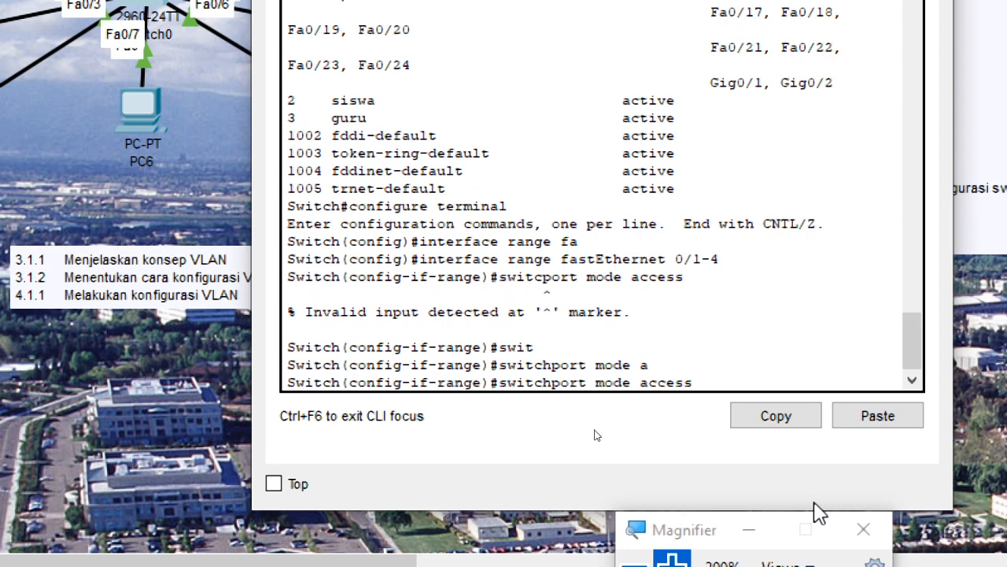
key("Return")
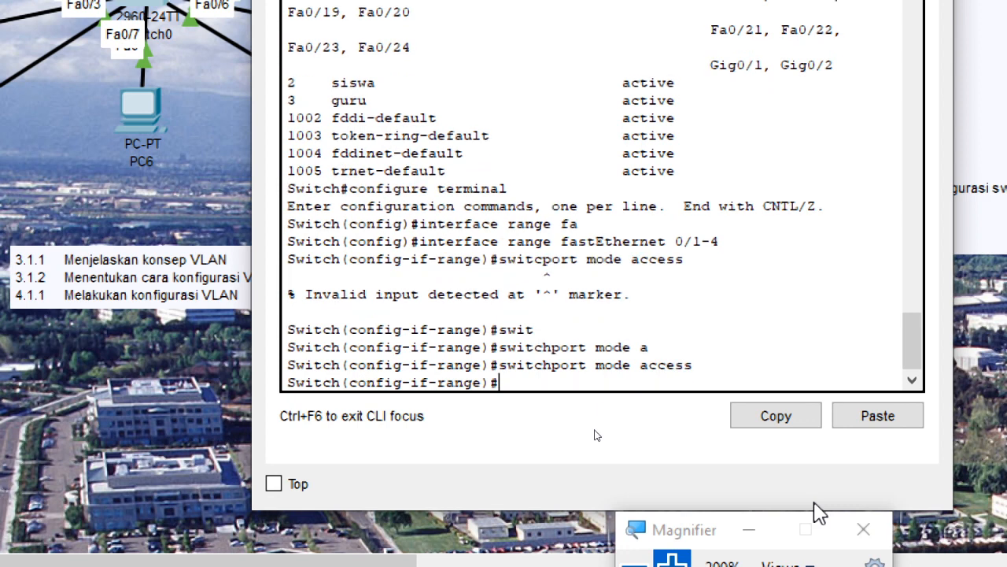
Assign the selected ports to VLAN 2 with "switchport access vlan 2" and return to global configuration mode with "ex"
type("swi")
key("Tab")
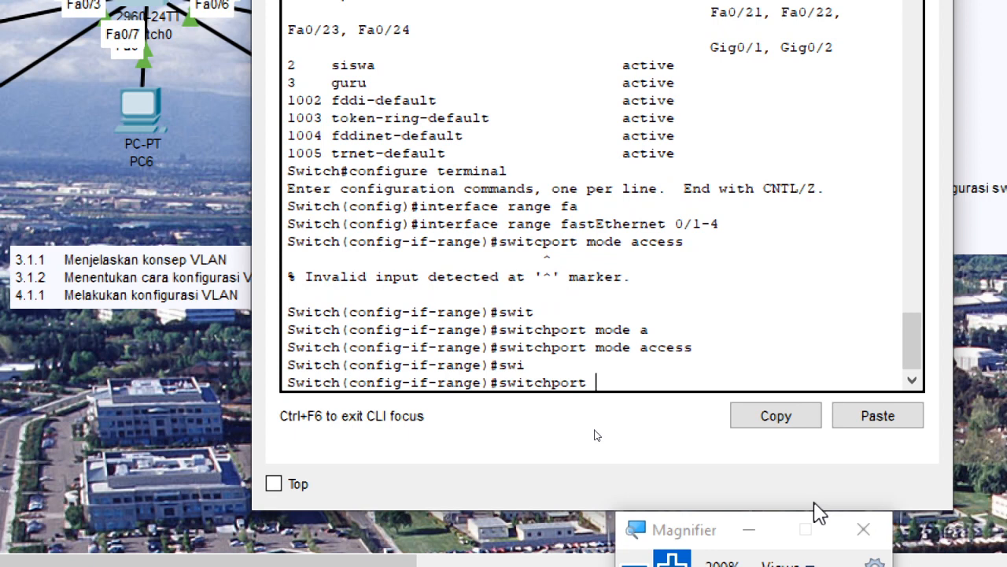
type("acc")
key("Tab")
type("vla")
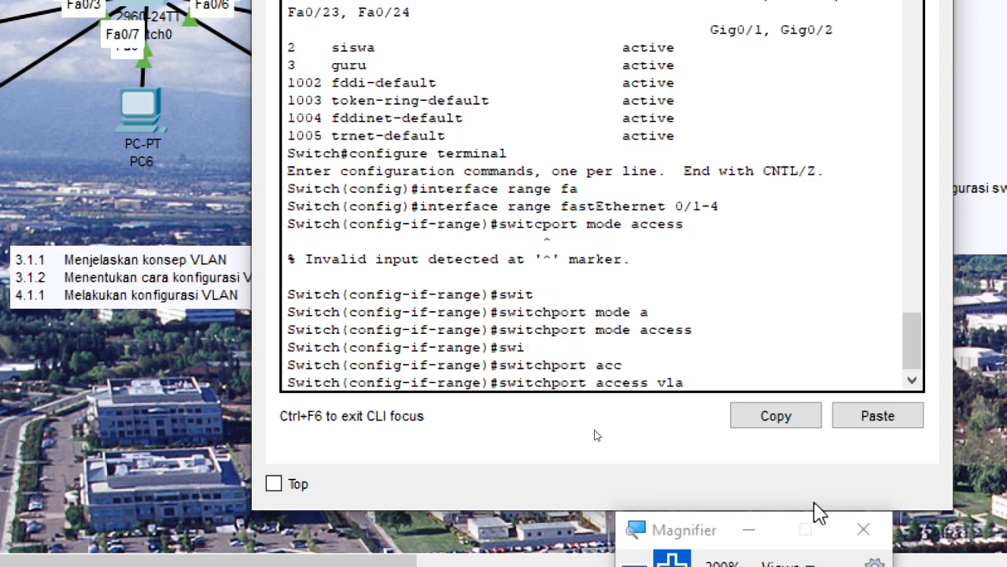
key("Tab")
type("2")
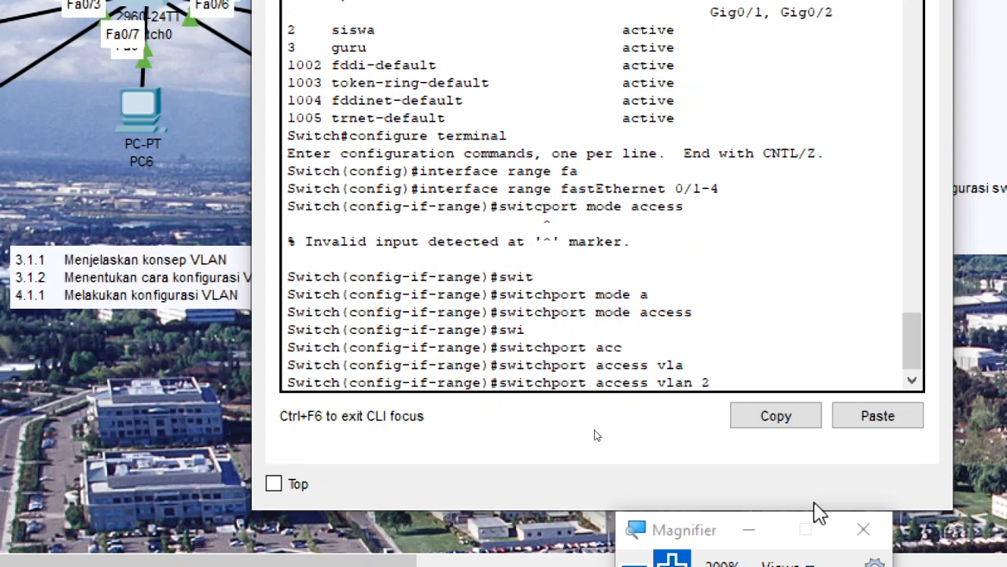
key("Return")
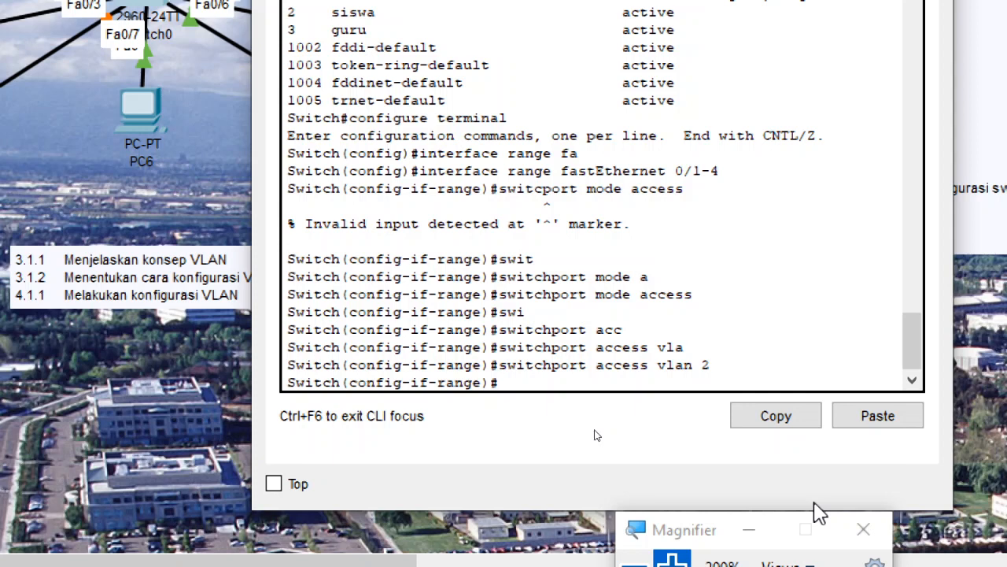
type("ex")
key("Return")
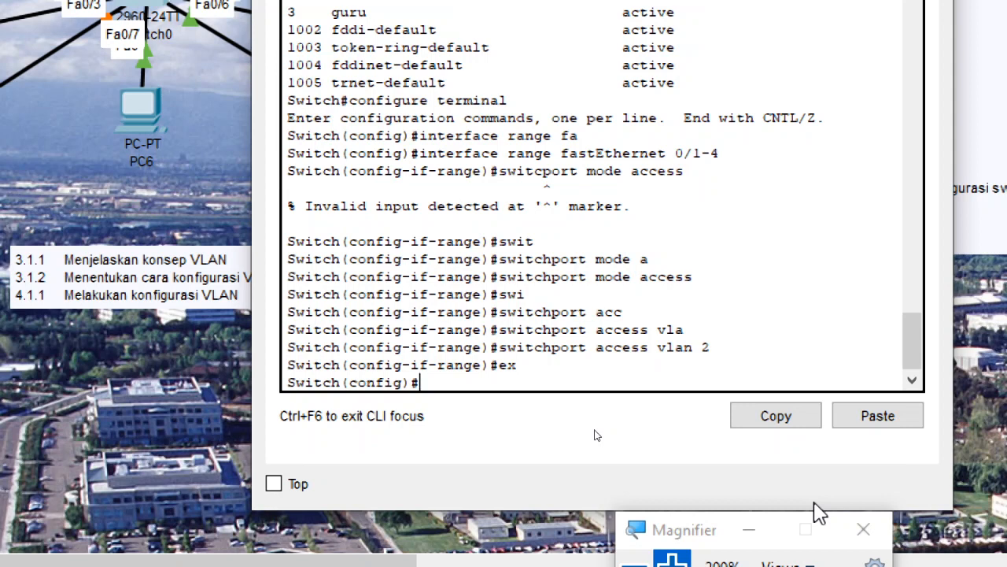
Select the second group of ports with "interface range fastEthernet 0/5-20"
type("inter")
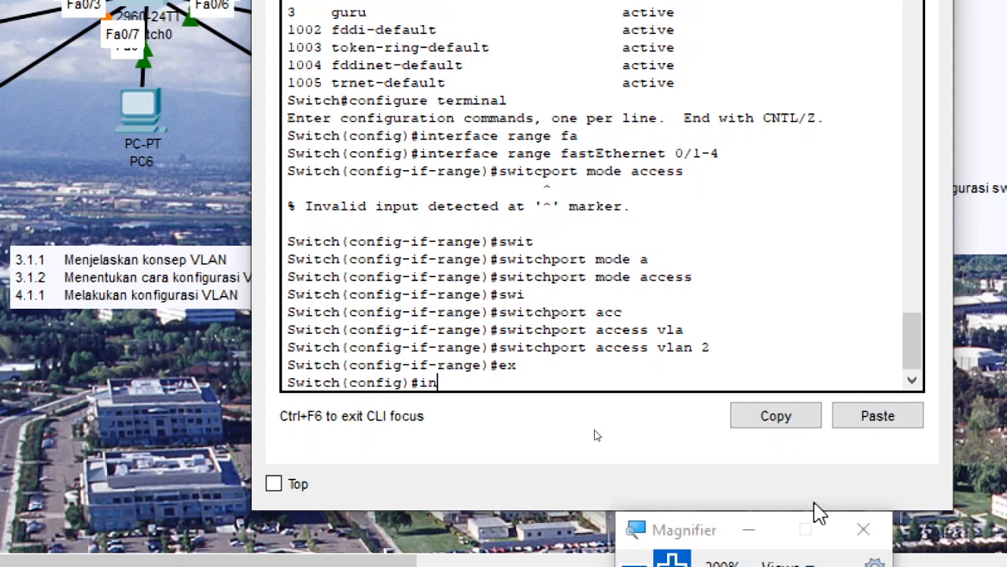
key("Tab")
type("ran")
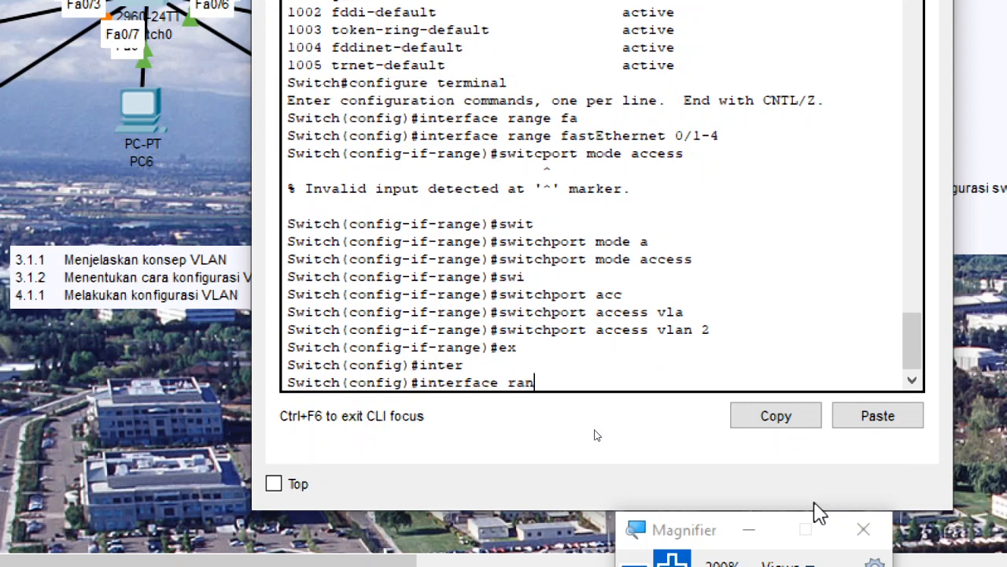
key("Tab")
type("fa")
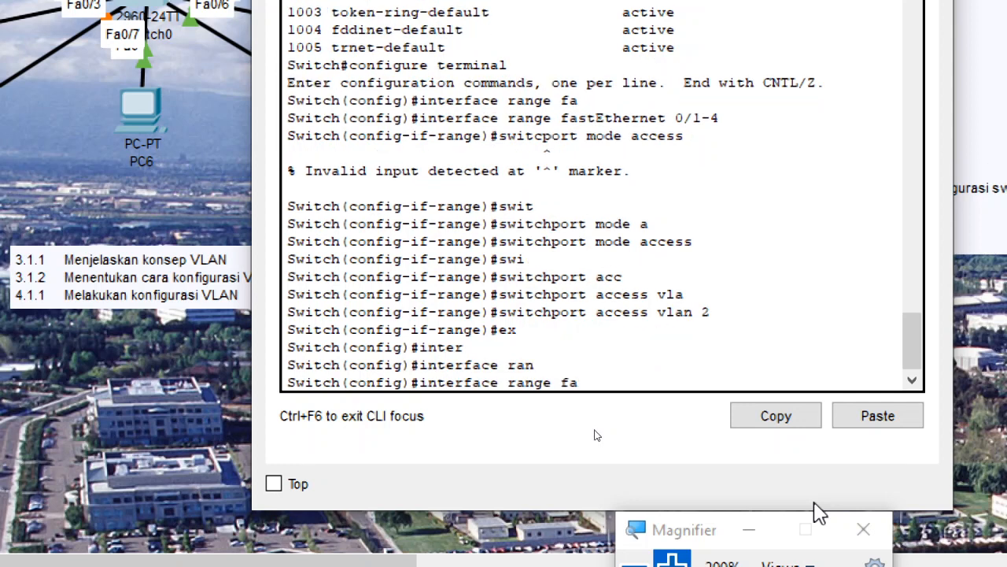
key("Tab")
type("0")
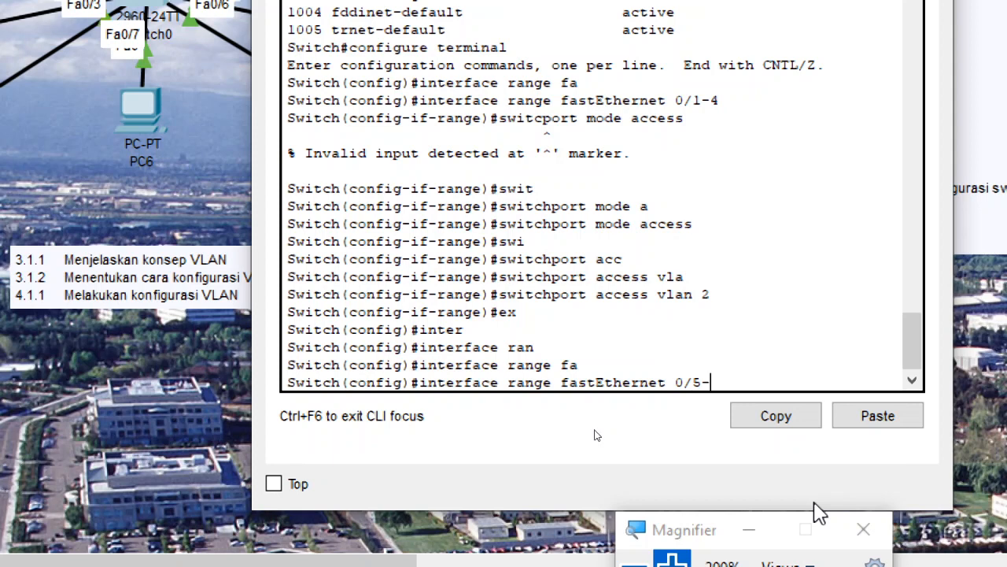
key("Return")
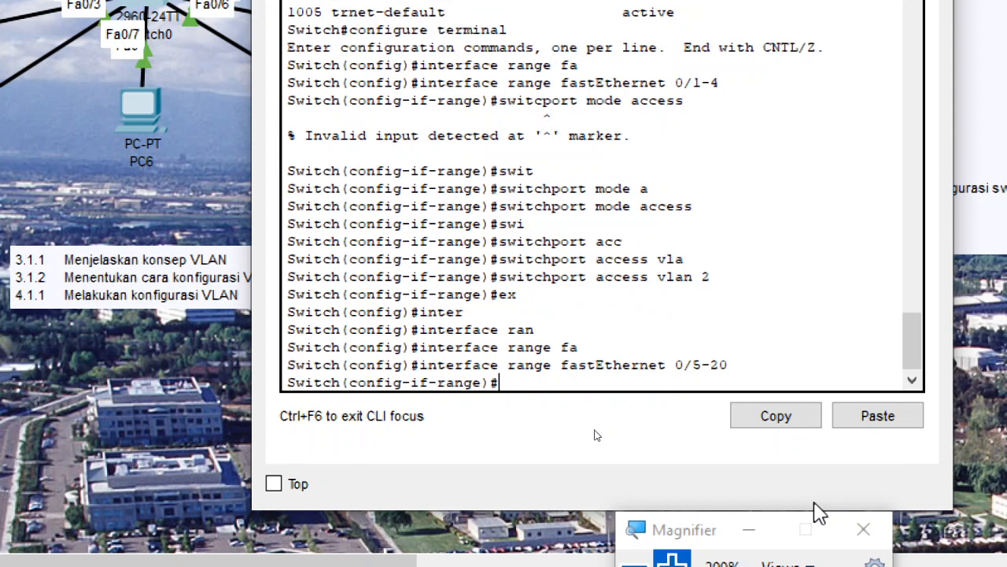
Set ports fastEthernet 0/5-20 to access mode with "switchport mode access"
type("swit")
key("Tab")
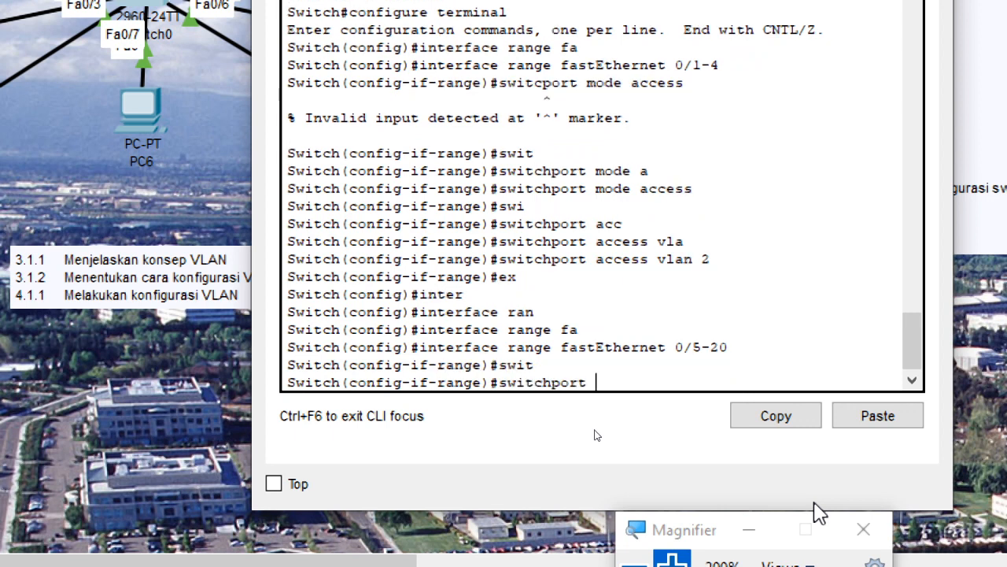
type("mode ac")
key("Tab")
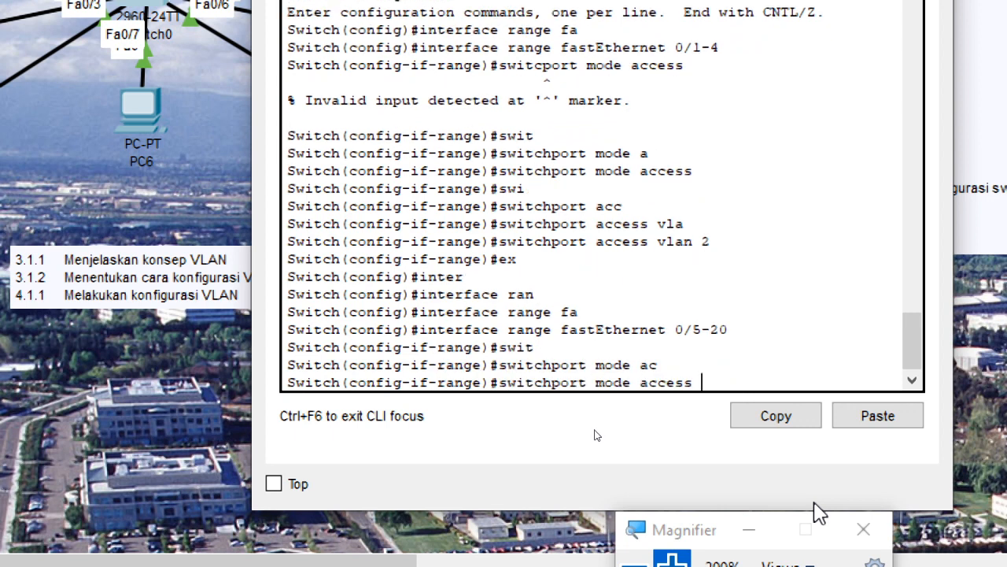
key("Return")
Assign ports fastEthernet 0/5-20 to VLAN 3 with "switchport access vlan 3" and leave interface range configuration with "ex"
type("swit")
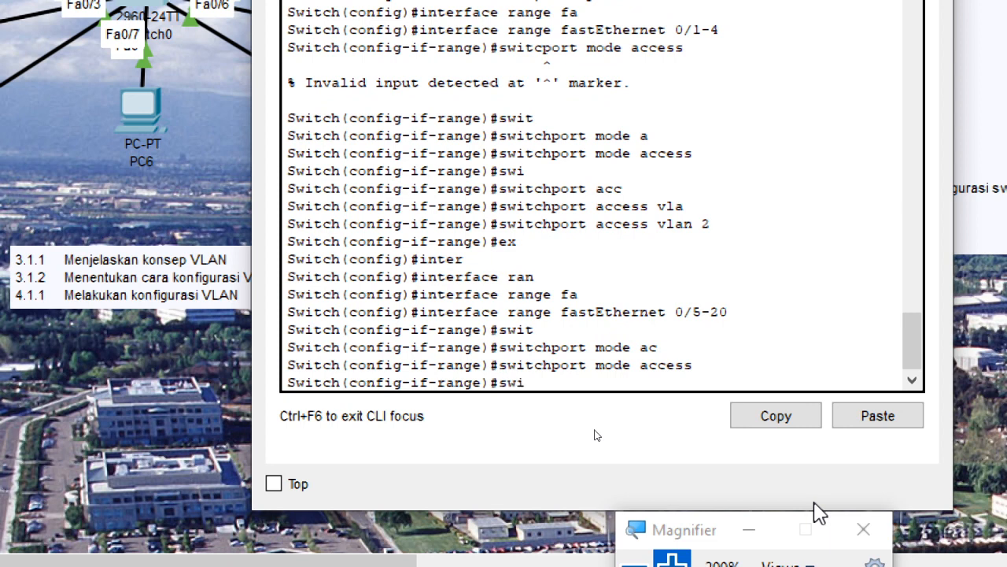
key("Tab")
type("mode")
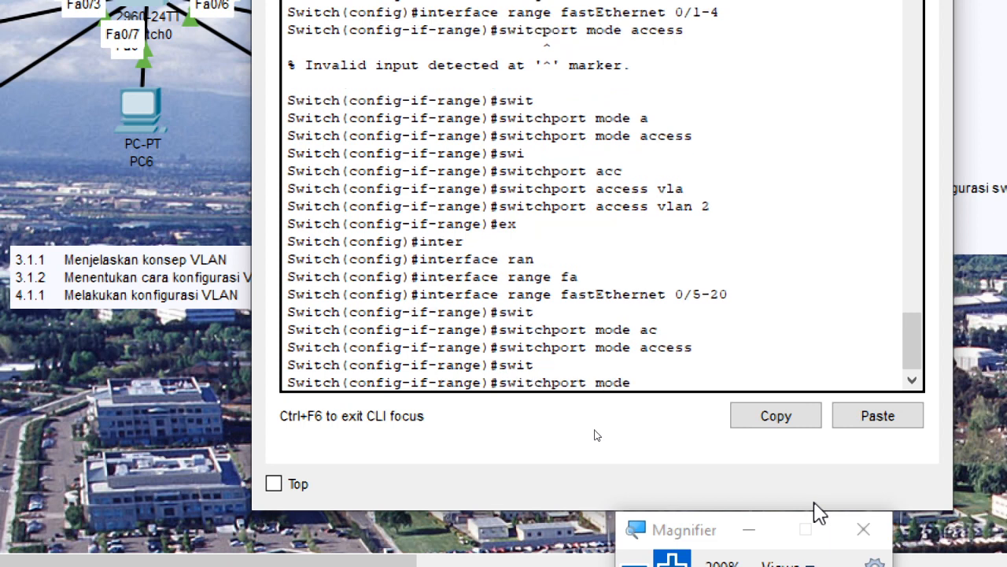
key("BackSpace")
key("BackSpace")
key("BackSpace")
key("BackSpace")
type("ac")
key("Tab")
type("vlan")
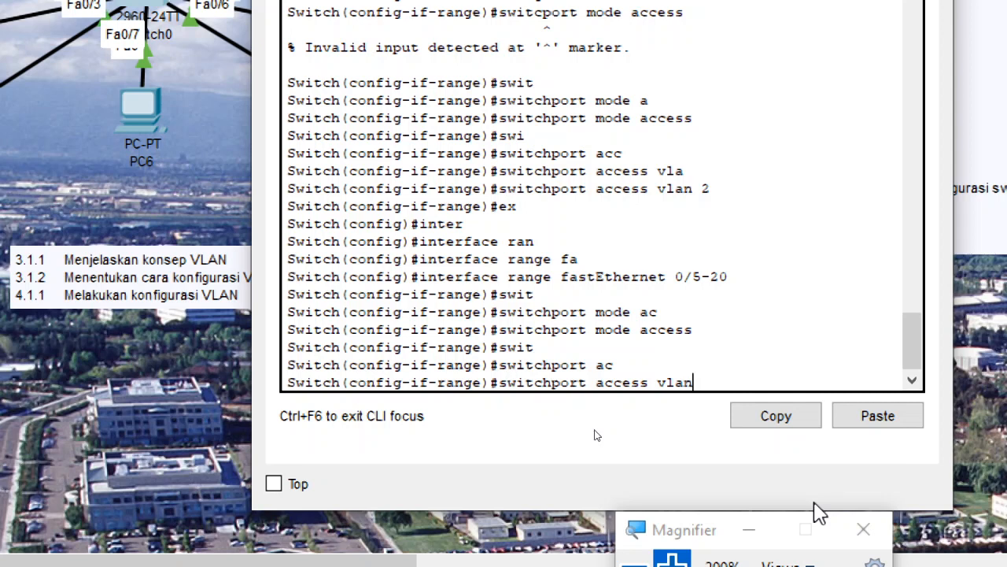
type(" 3")
key("Return")
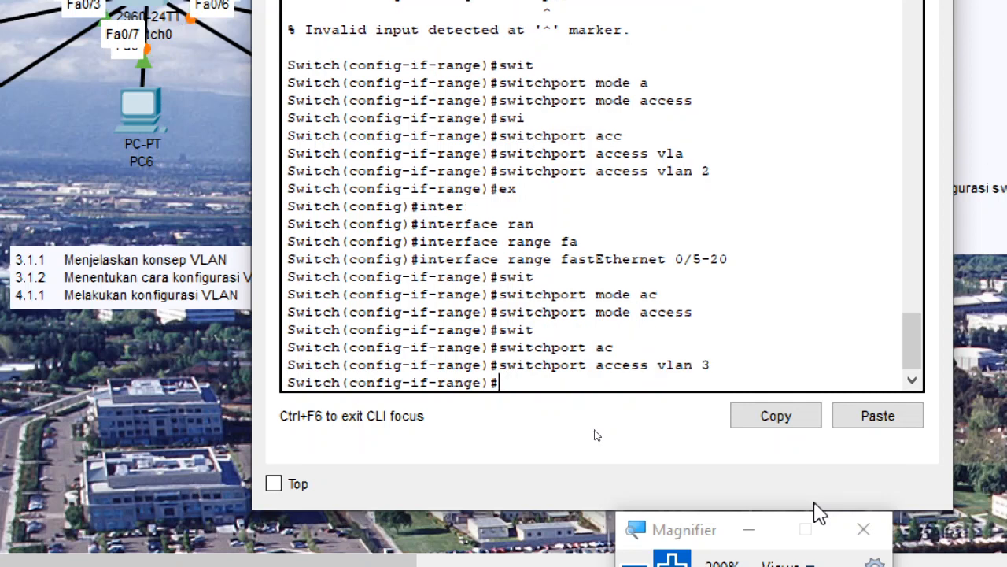
type("ex")
key("Return")
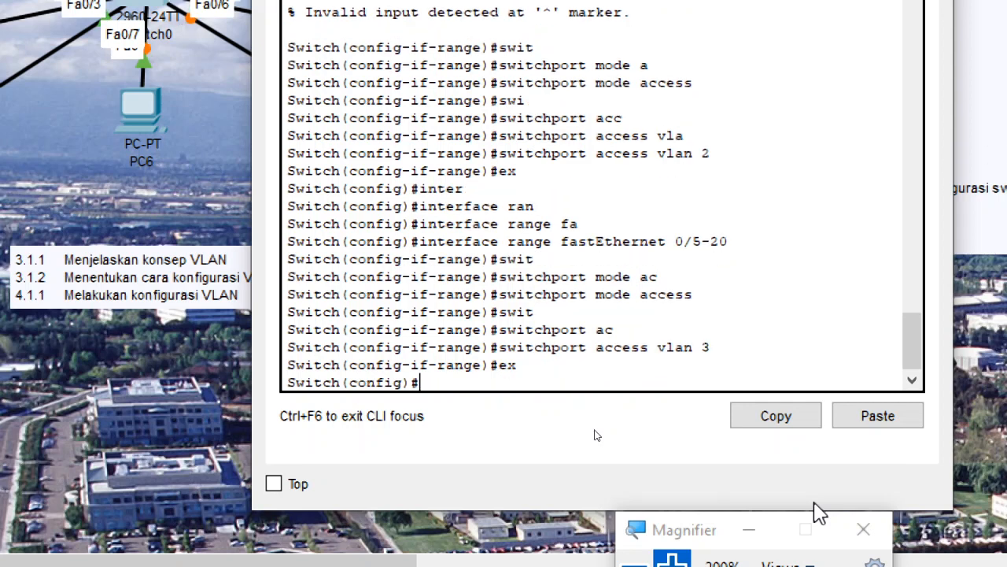
Exit to privileged mode with "ex" and display the VLAN port assignments with "show vlan brief"
type("ex")
key("Return")
key("Return")
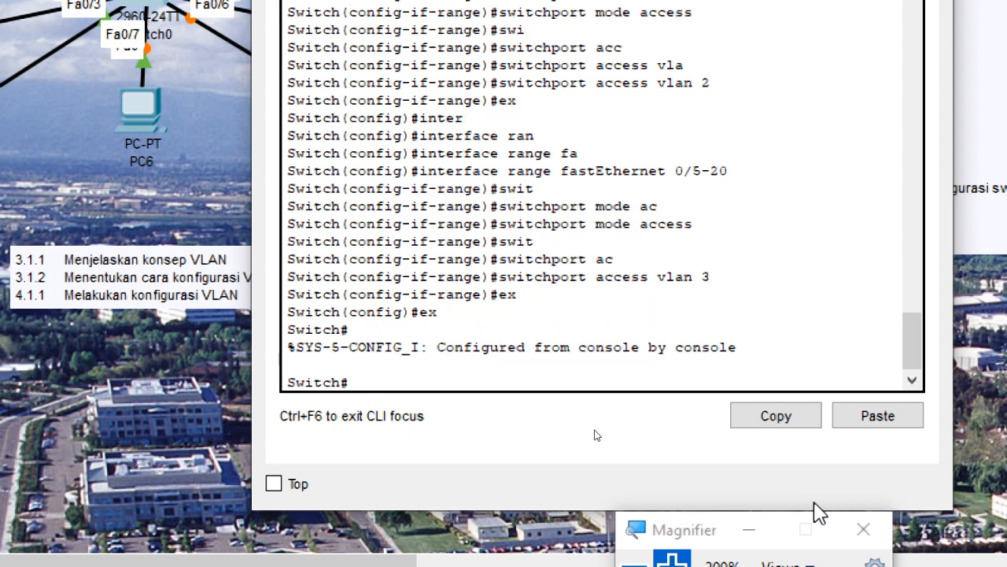
type("sho")
key("Tab")
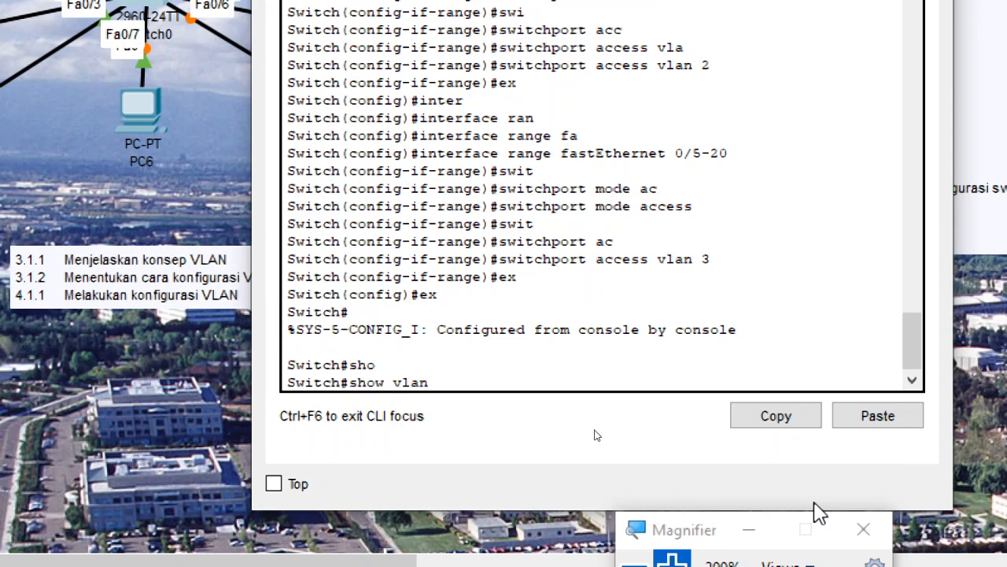
key("Return")
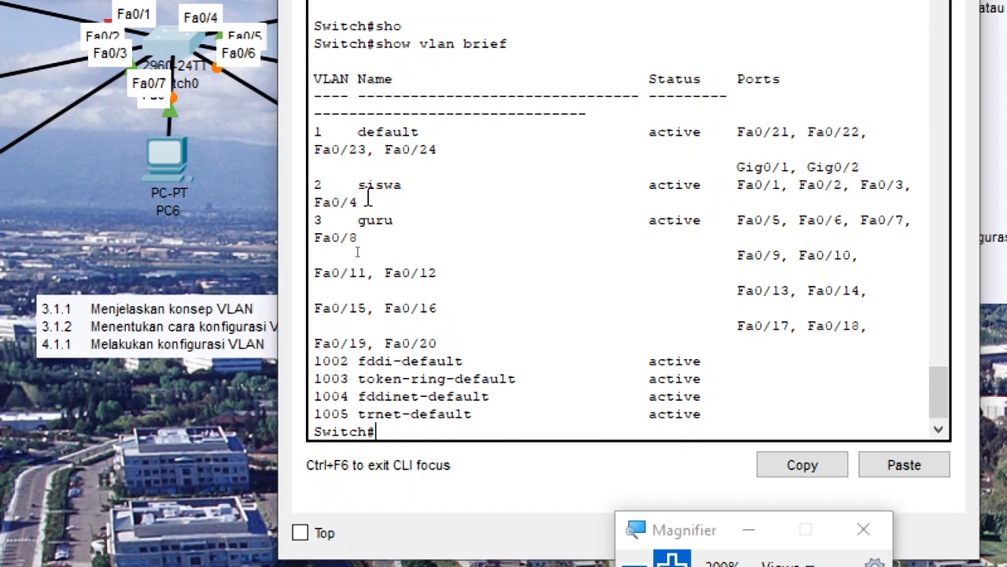
Highlight the siswa and guru rows in the VLAN list to examine which ports belong to each VLAN
left_click_drag(358, 184, 917, 185)
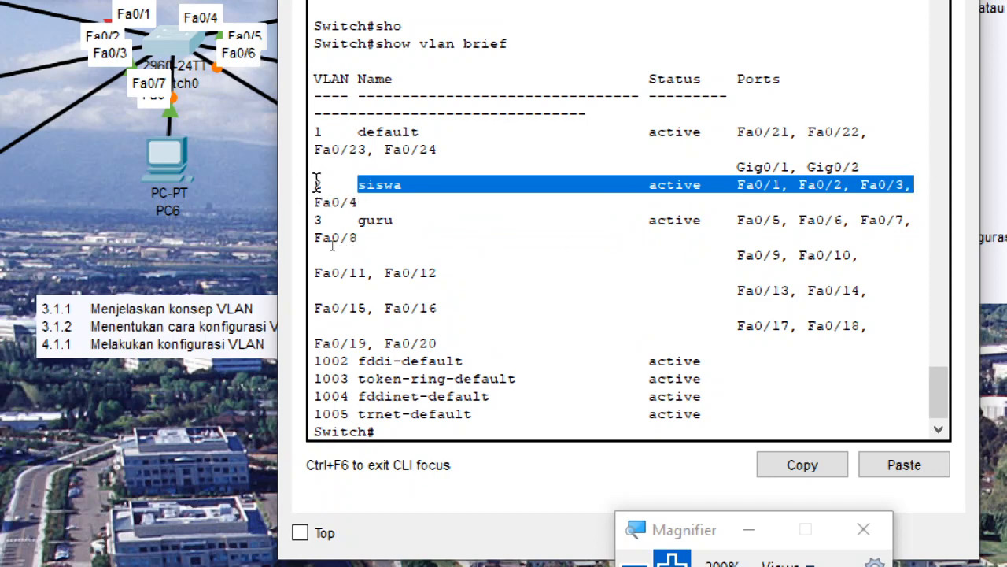
left_click_drag(314, 184, 694, 200)
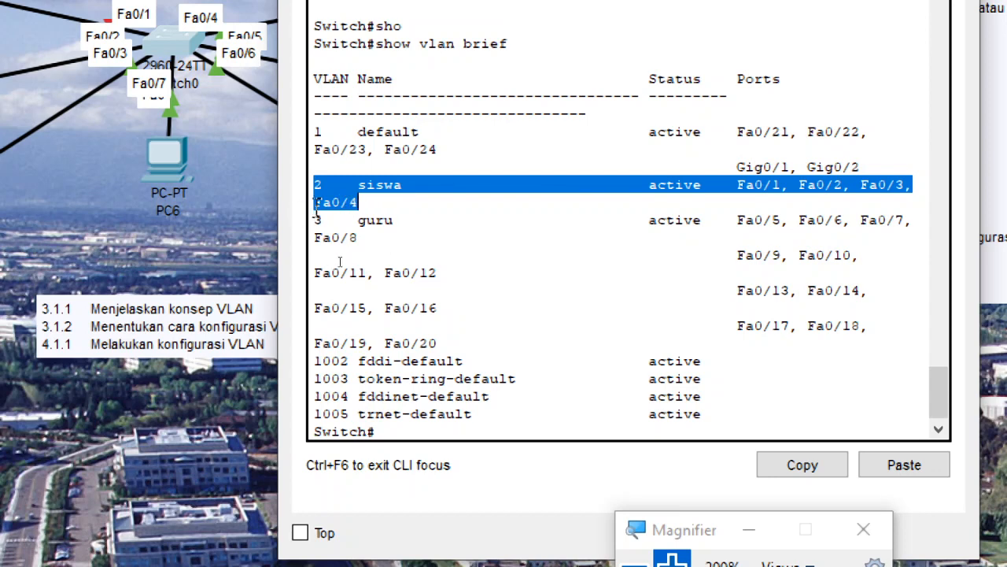
left_click_drag(319, 222, 706, 230)
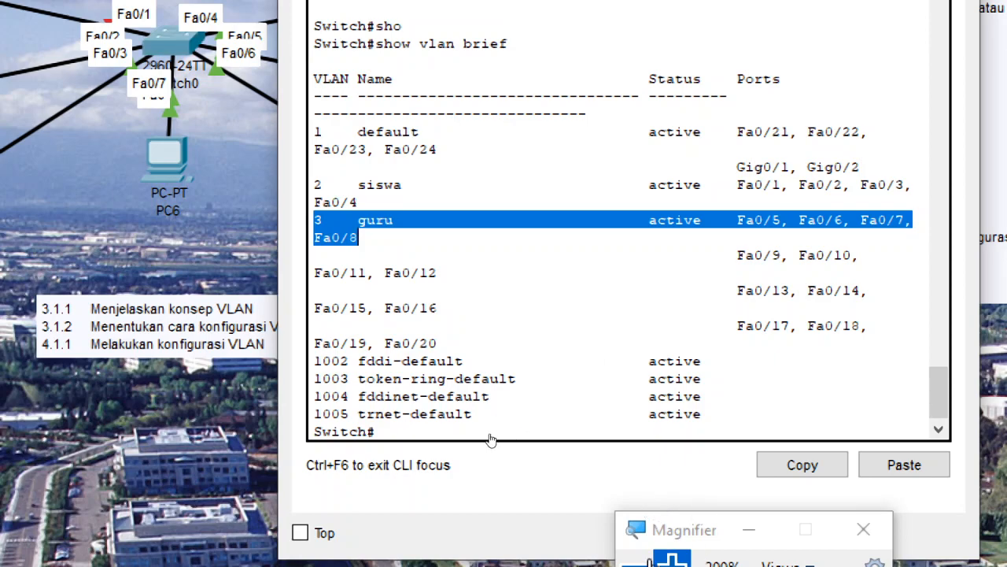
Return the Magnifier to 100% and place the Switch0 window beside the network topology so both can be seen
left_click(634, 563)
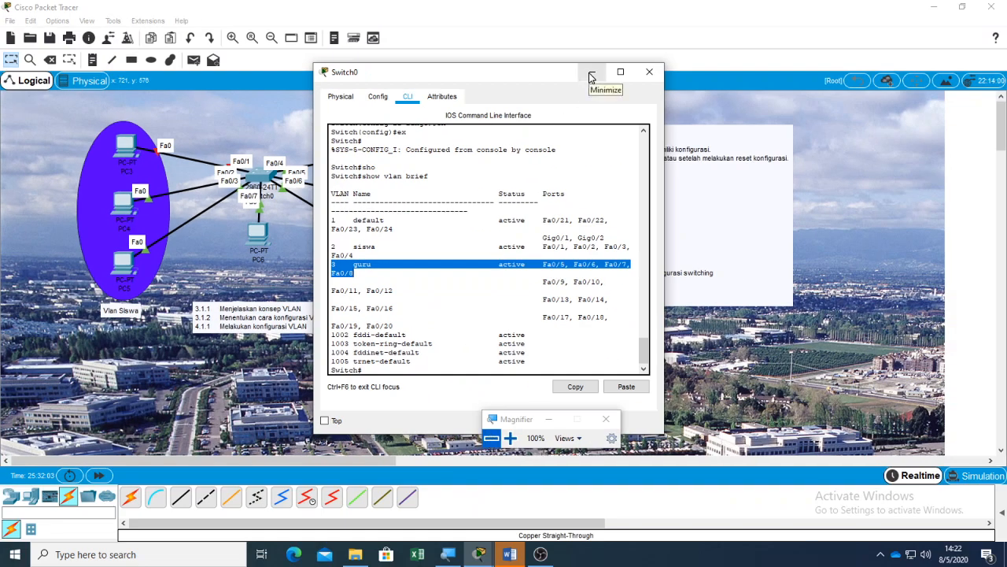
left_click(591, 73)
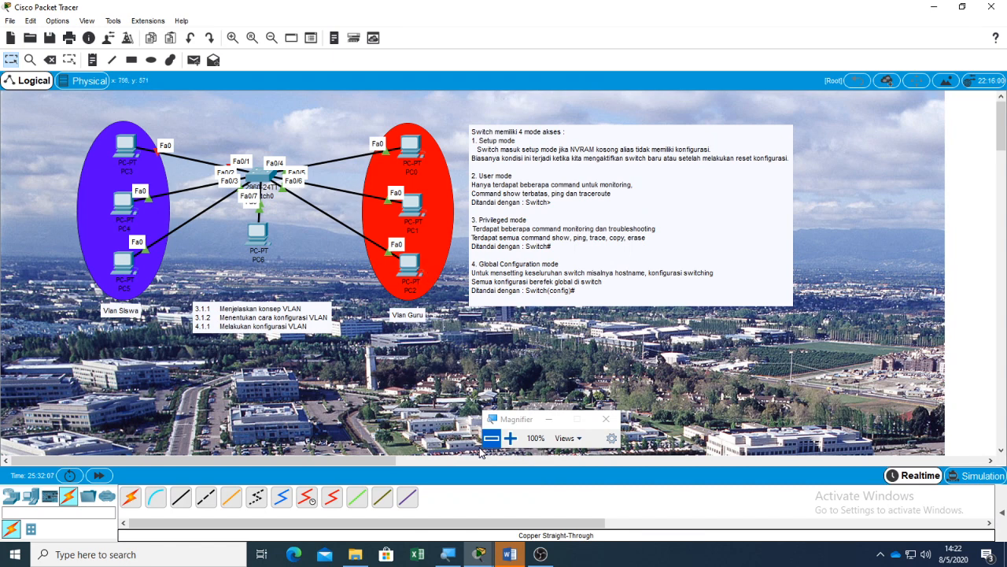
mouse_move(481, 553)
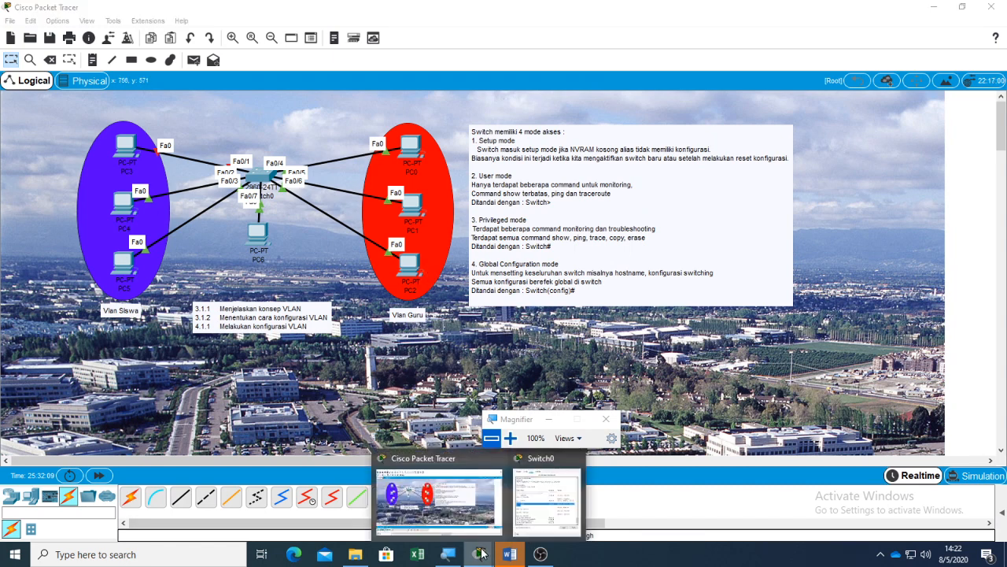
left_click(535, 518)
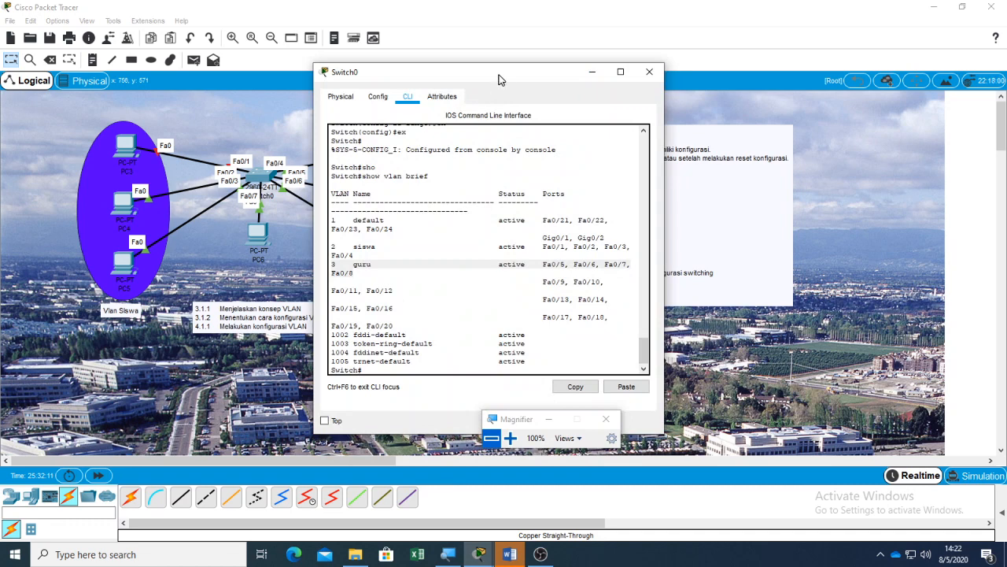
left_click_drag(501, 80, 657, 67)
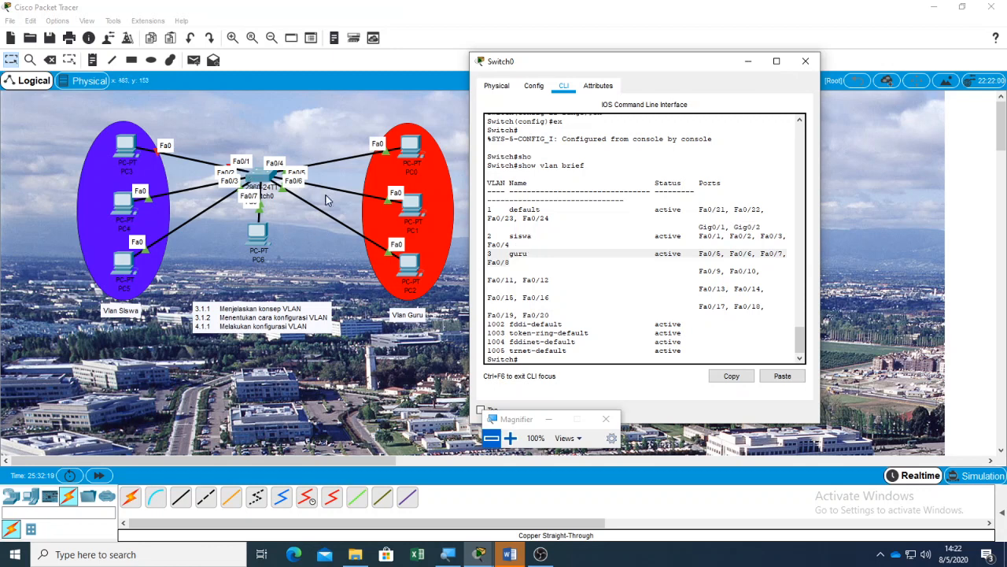
Compare ports Fa0/1 and Fa0/2 in the siswa row with the port labels in the topology, keeping the Switch0 window in view
left_click_drag(698, 236, 706, 238)
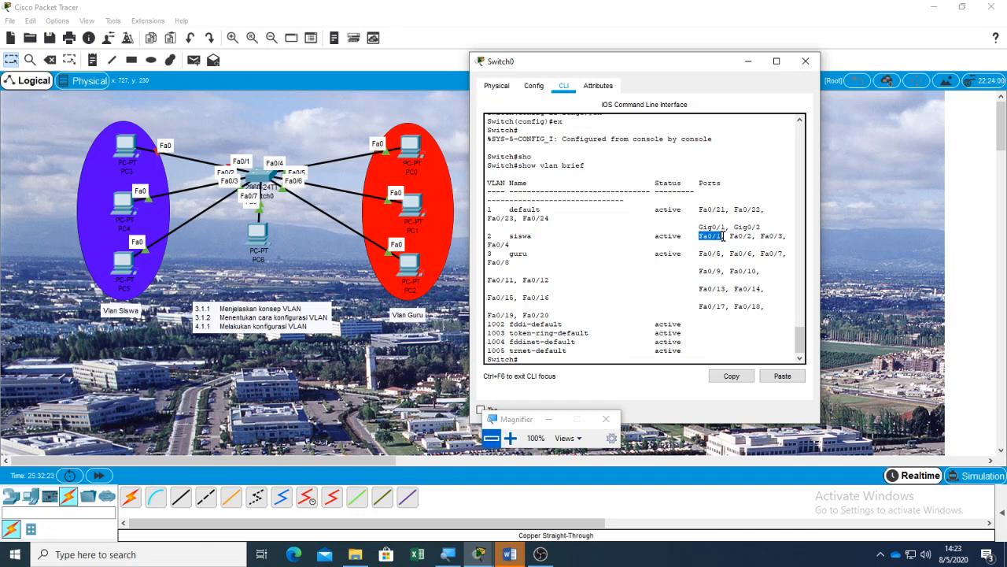
left_click_drag(730, 238, 745, 237)
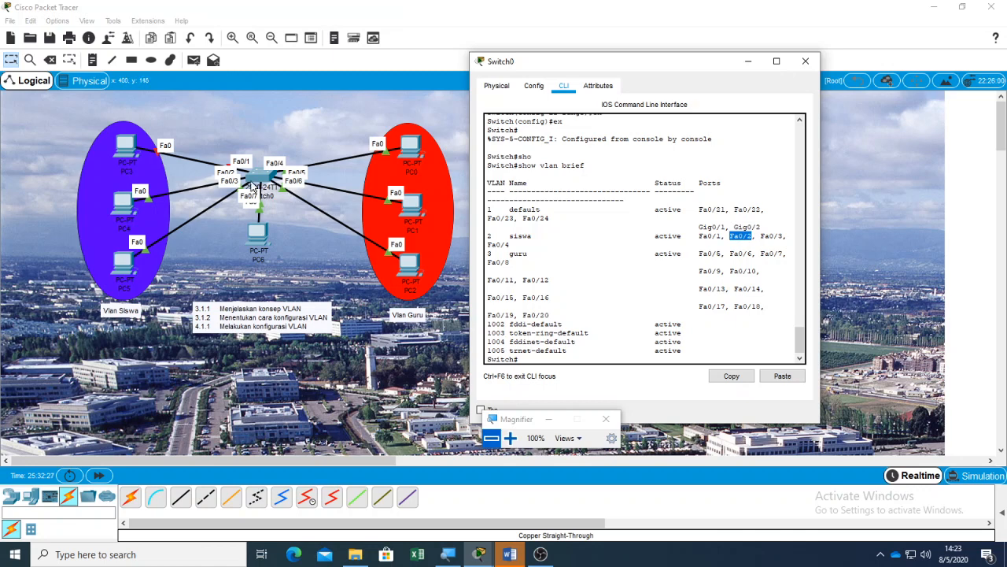
left_click(251, 131)
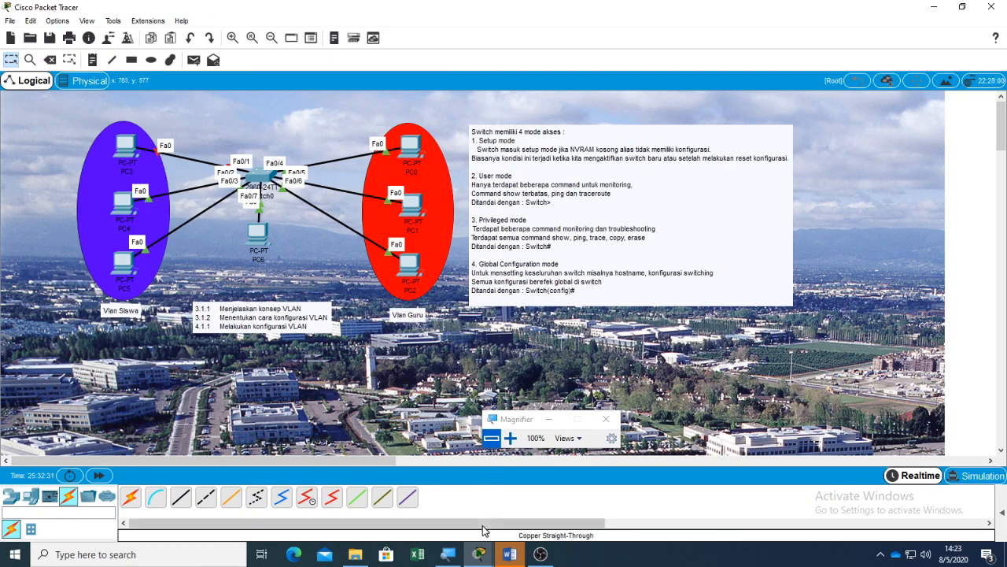
left_click(478, 555)
left_click(535, 504)
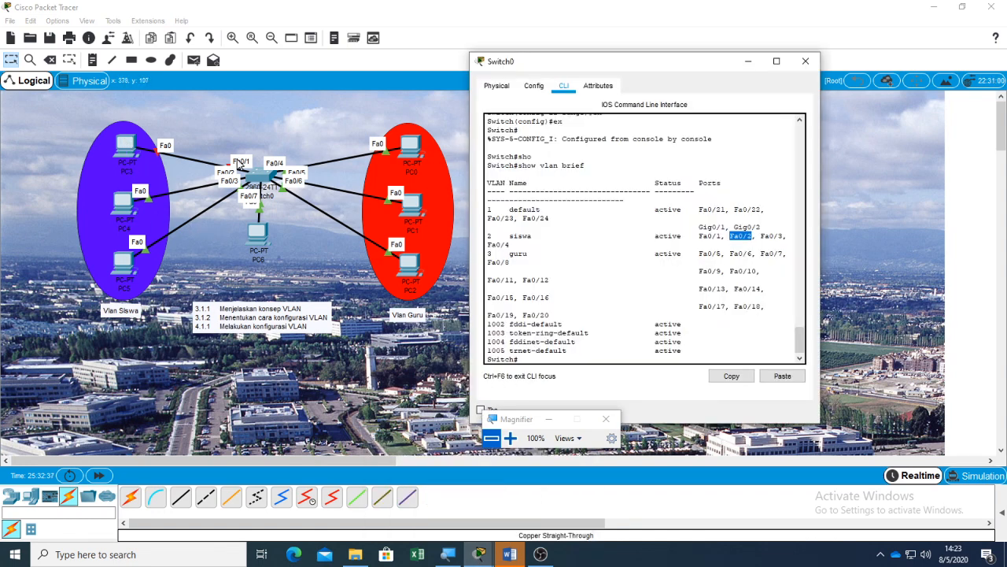
Check the IPv4 address in PC3's IP Configuration and close the configuration
left_click(133, 148)
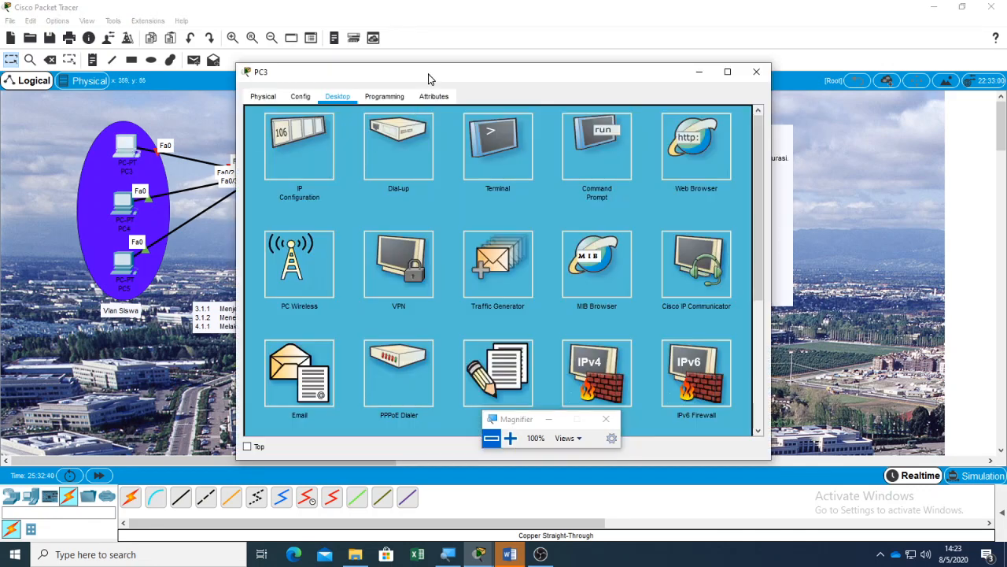
left_click_drag(429, 74, 533, 75)
left_click(611, 132)
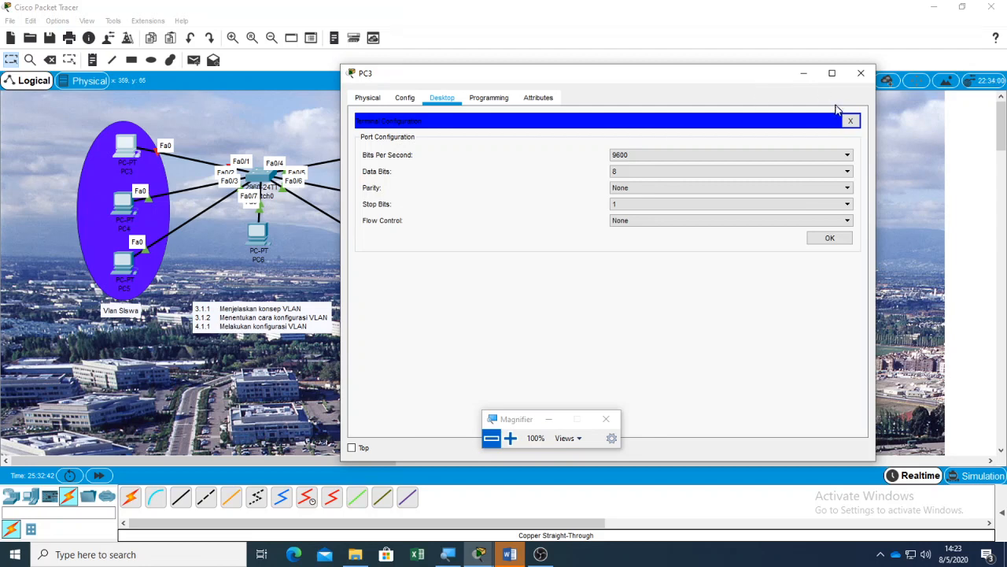
left_click(851, 122)
left_click(422, 148)
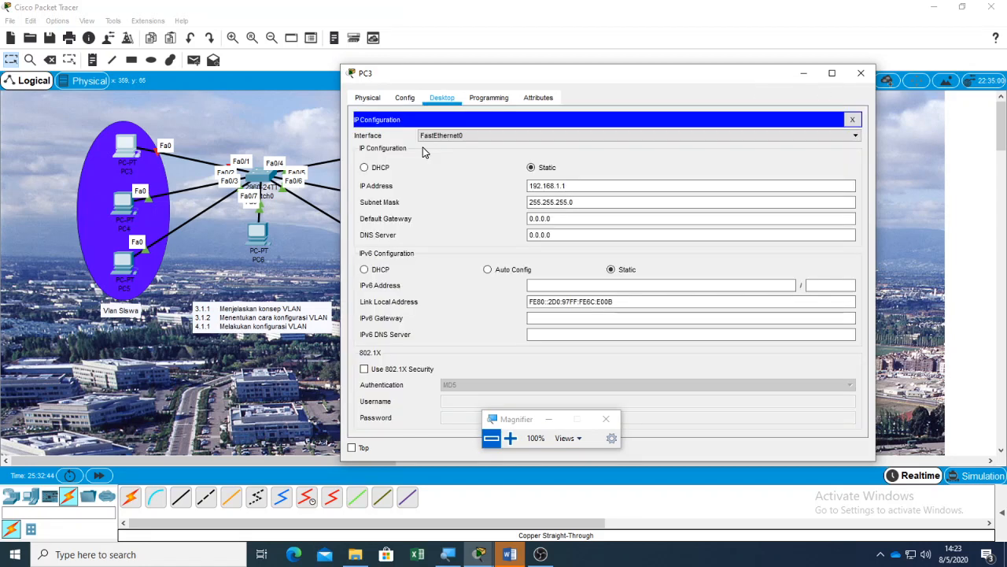
left_click(574, 186)
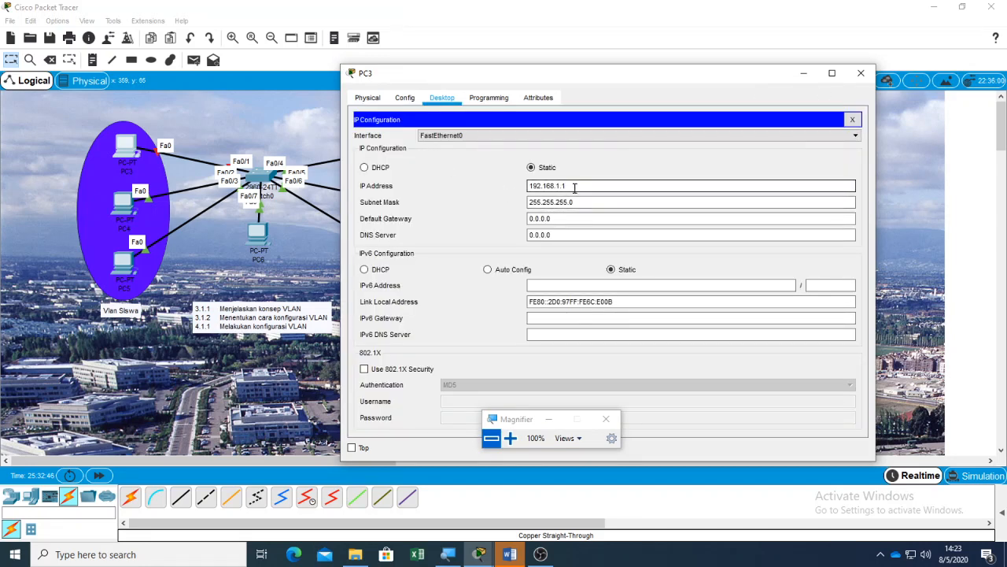
left_click(853, 120)
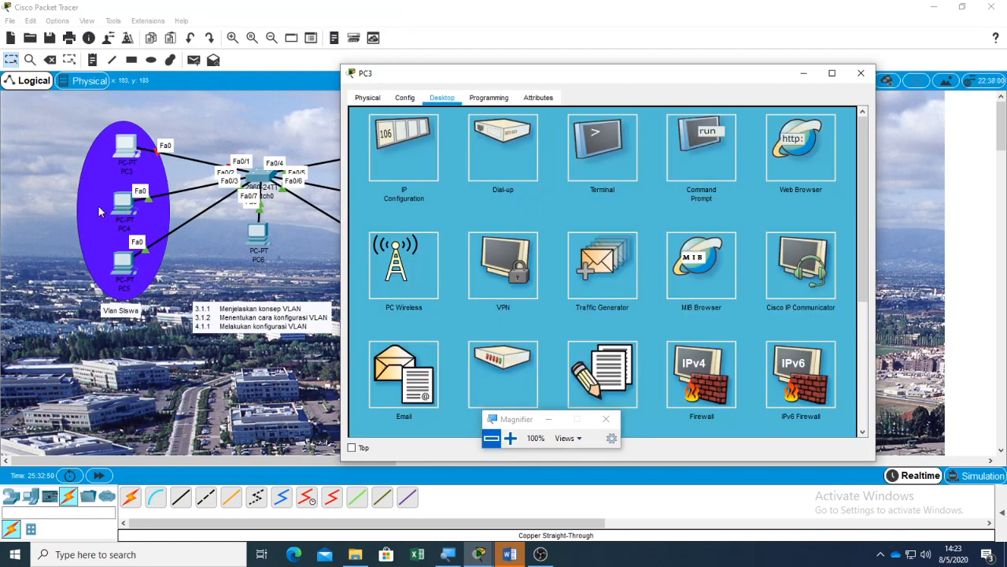
left_click(21, 201)
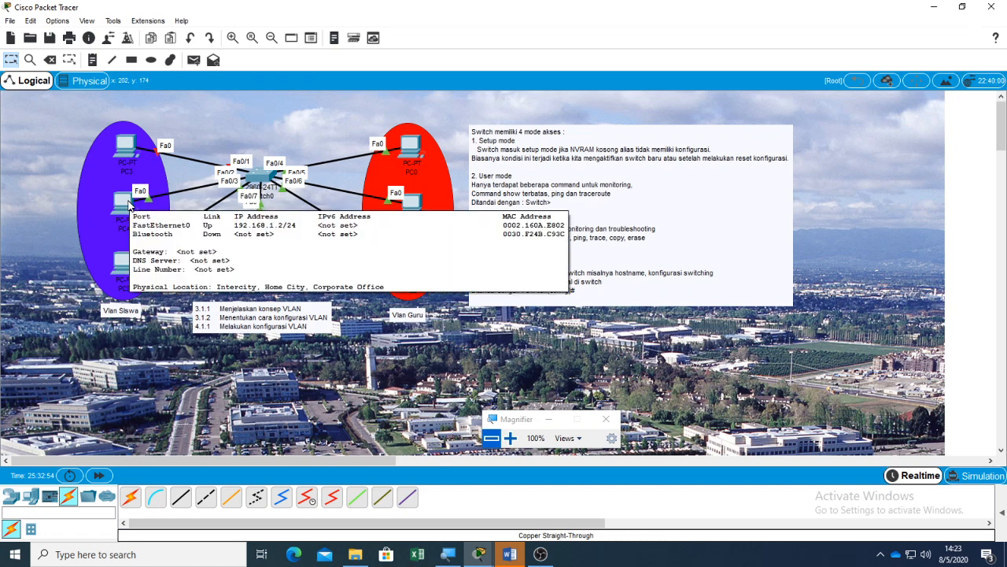
Ping 192.168.1.1 from the Command Prompt of PC4
left_click(128, 205)
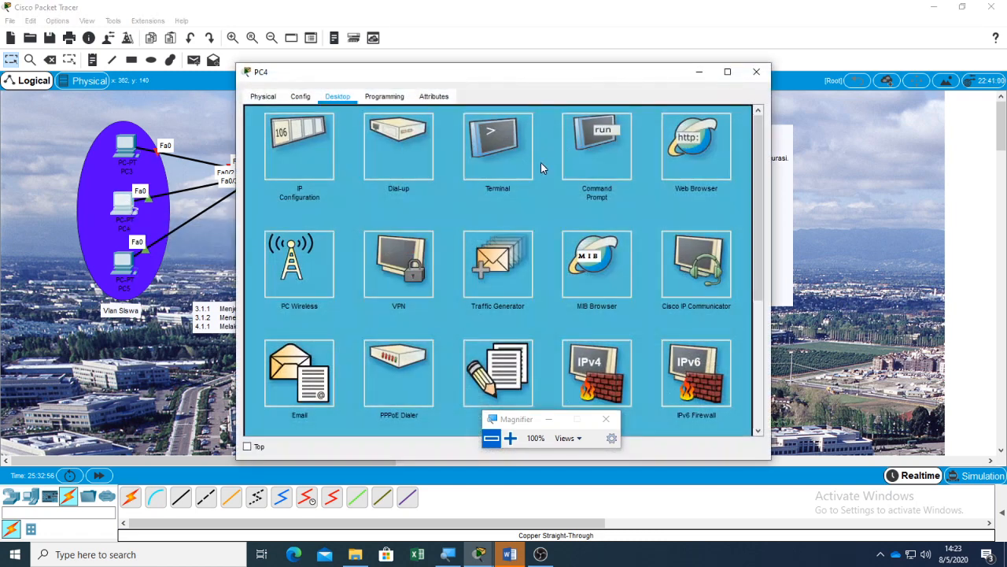
left_click(593, 151)
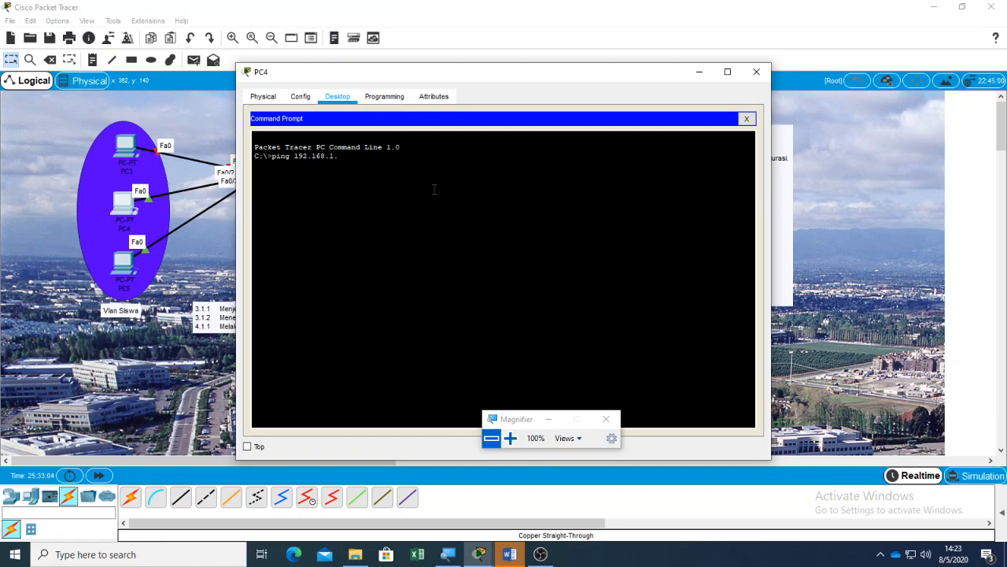
key("Return")
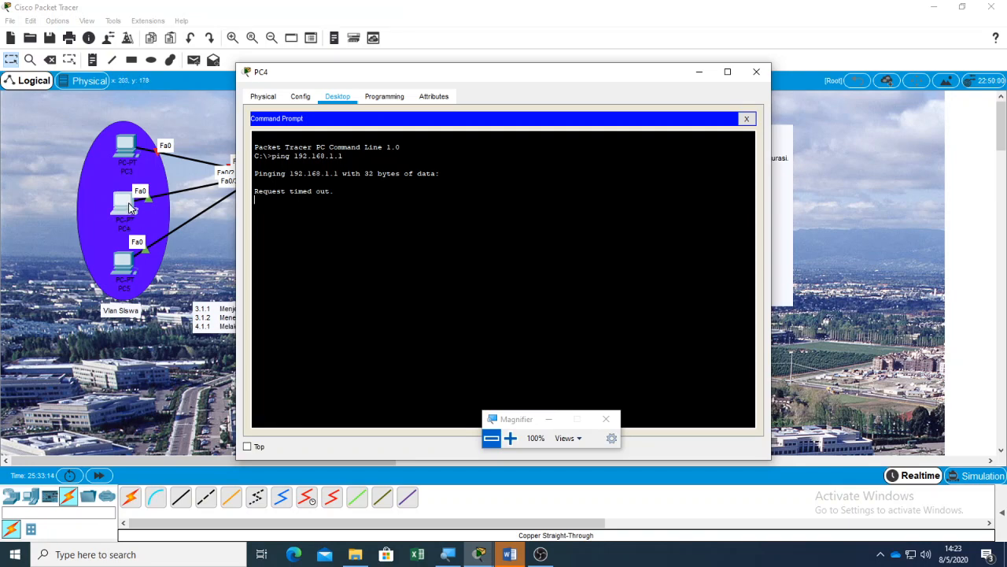
Recheck the IP address in PC3's IP Configuration and close the PC3 window
left_click(139, 146)
left_click(419, 141)
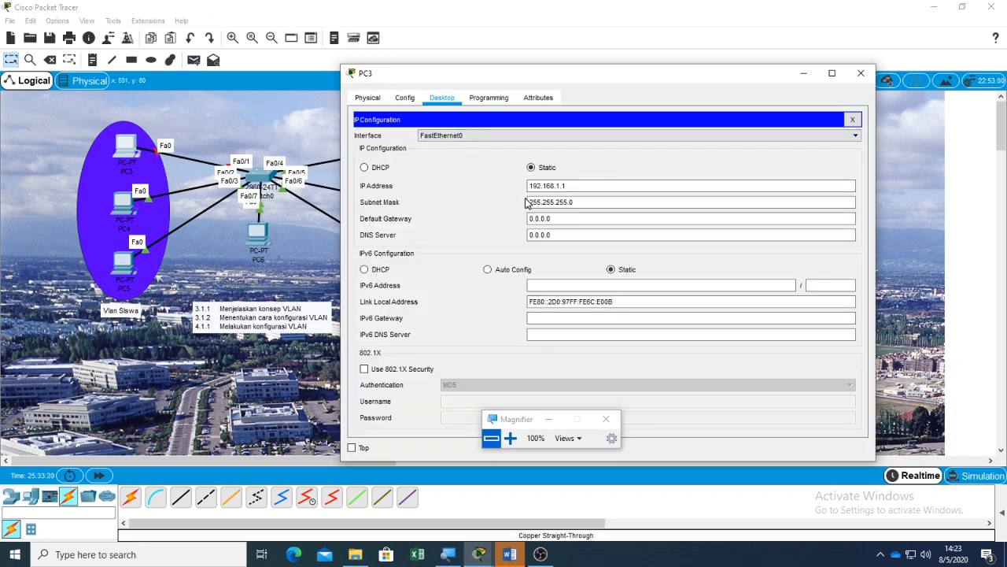
left_click(555, 187)
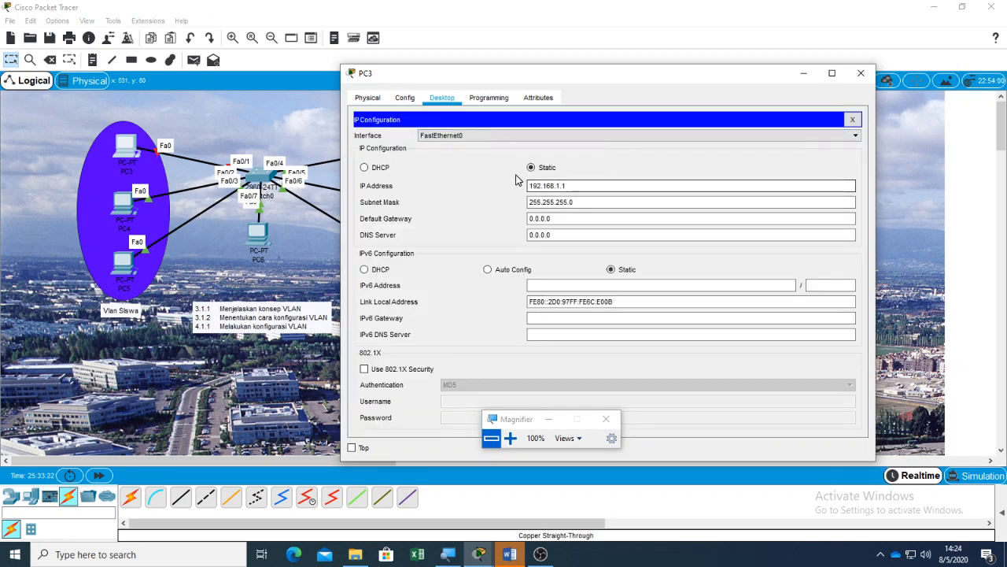
left_click(853, 119)
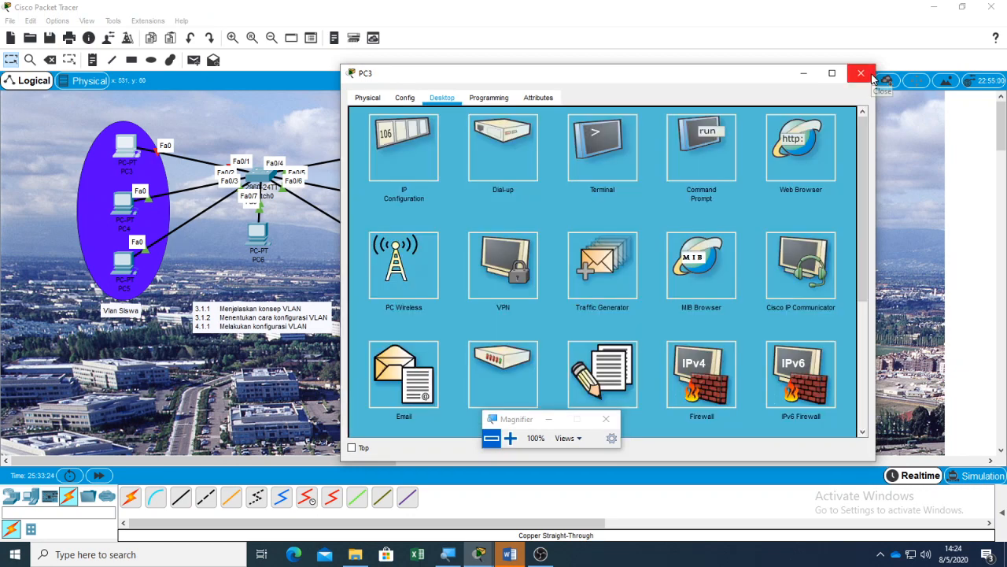
left_click(861, 74)
Read the ping output in PC4's Command Prompt and close the PC4 window
left_click(127, 198)
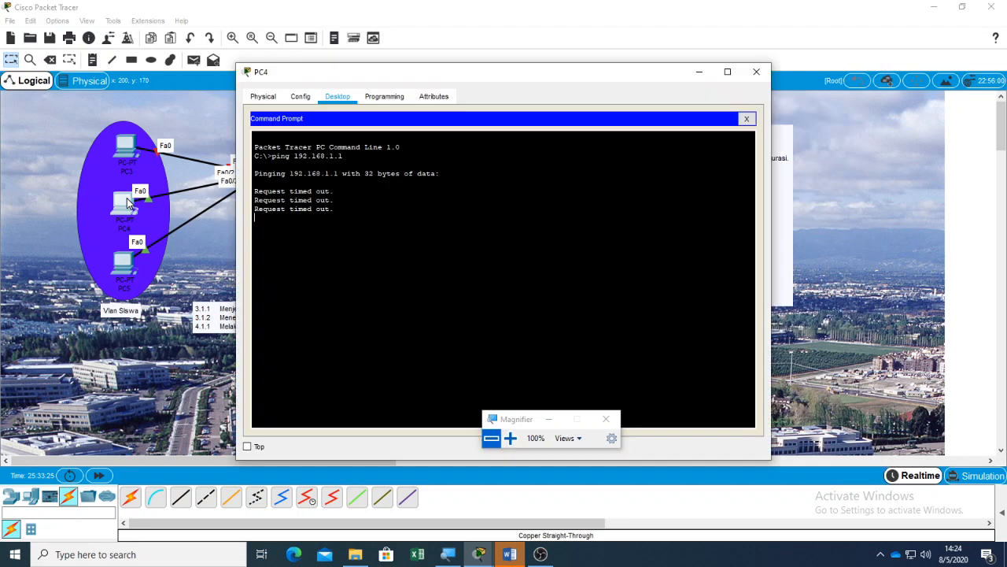
left_click(744, 121)
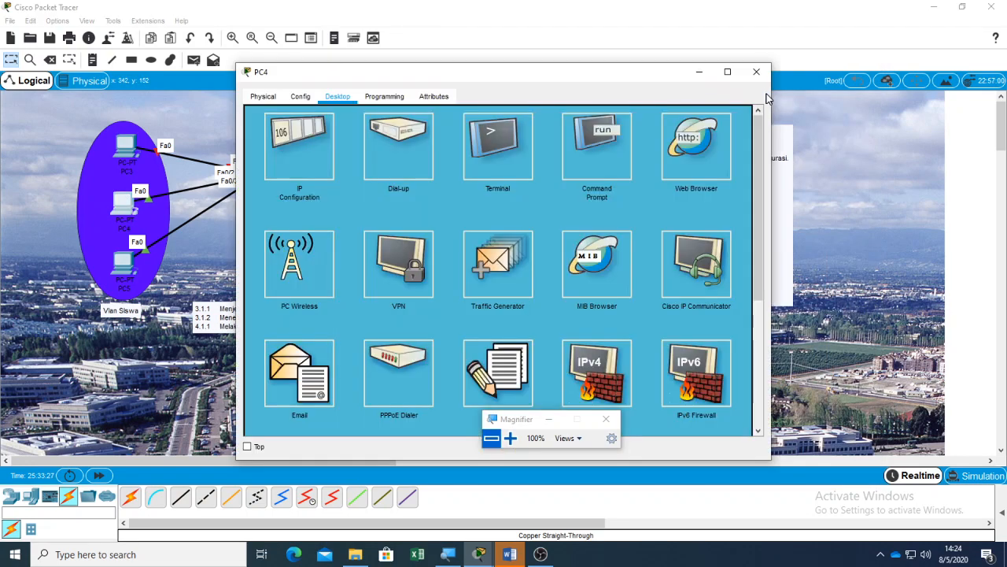
left_click(756, 71)
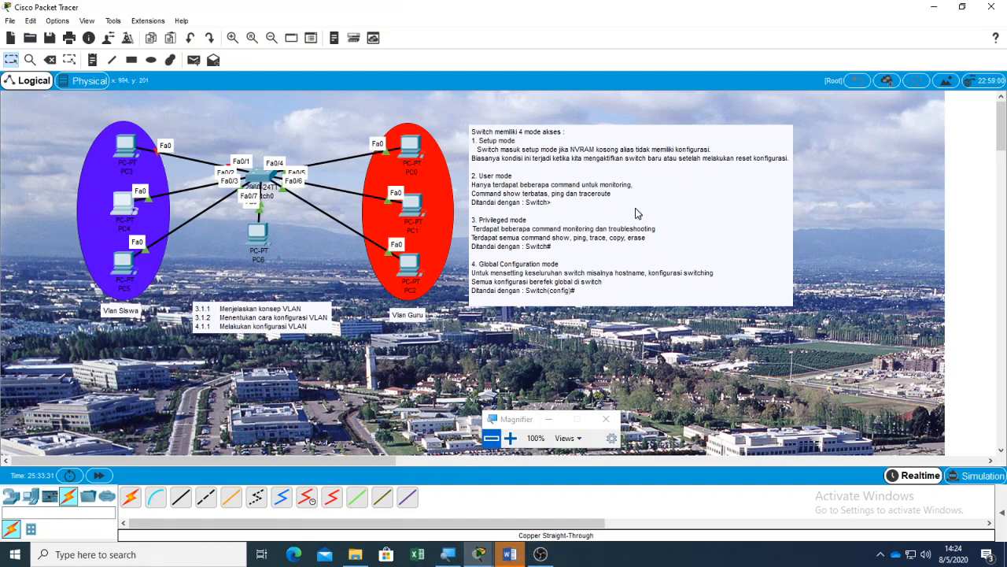
Send a simple PDU from PC3 to PC4 and show the PDU list to check its status
left_click(195, 61)
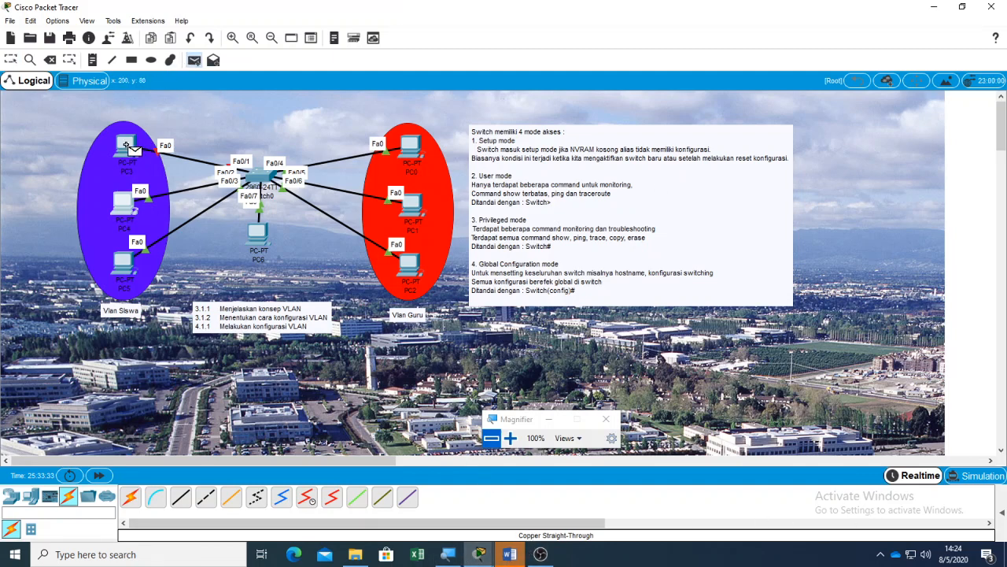
left_click(126, 148)
left_click(123, 208)
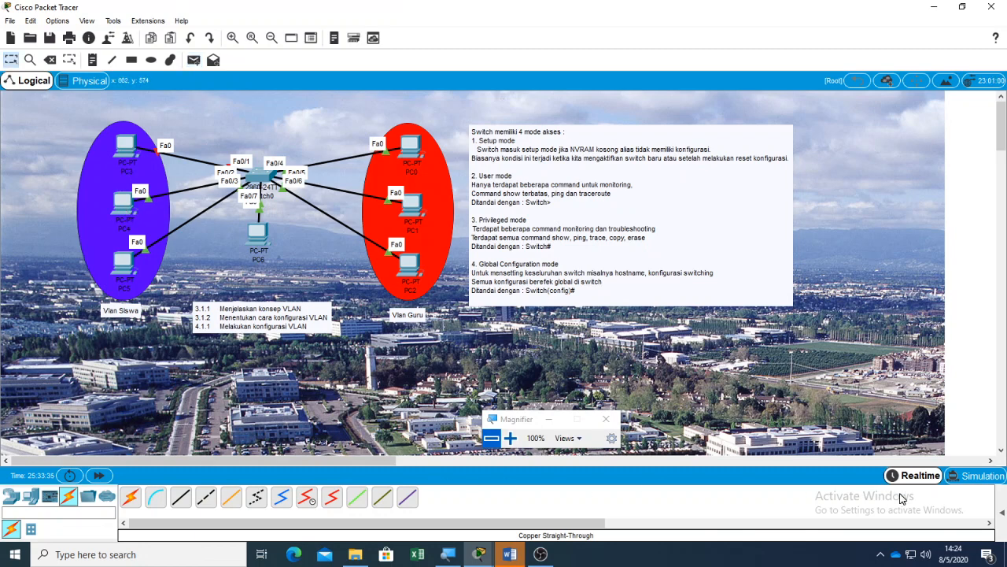
left_click(1002, 512)
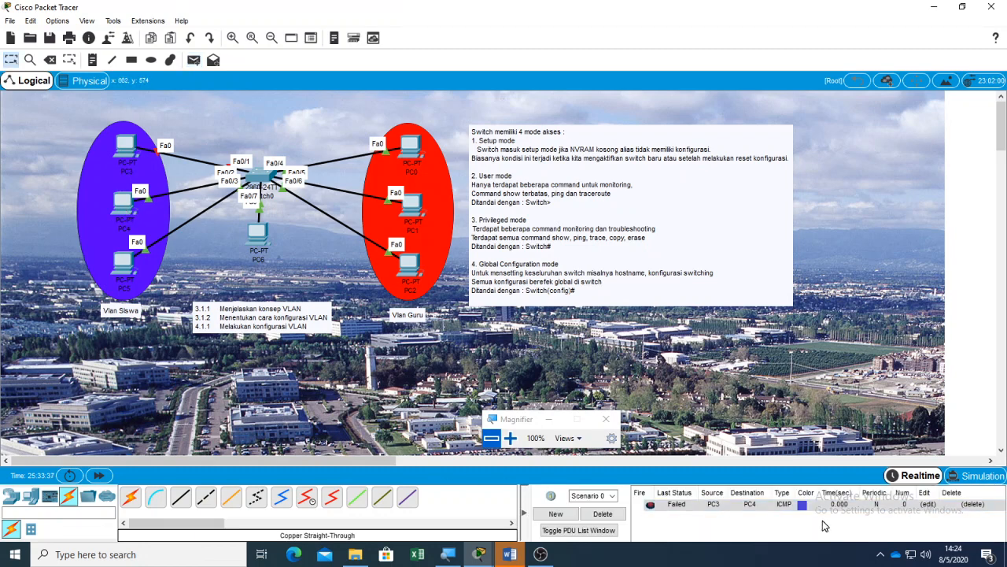
left_click(802, 505)
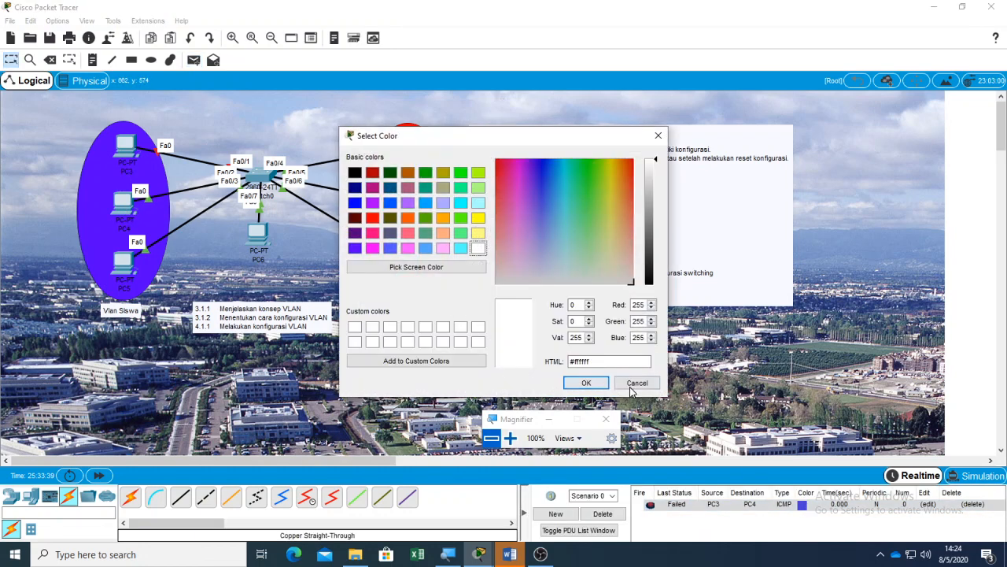
left_click(635, 385)
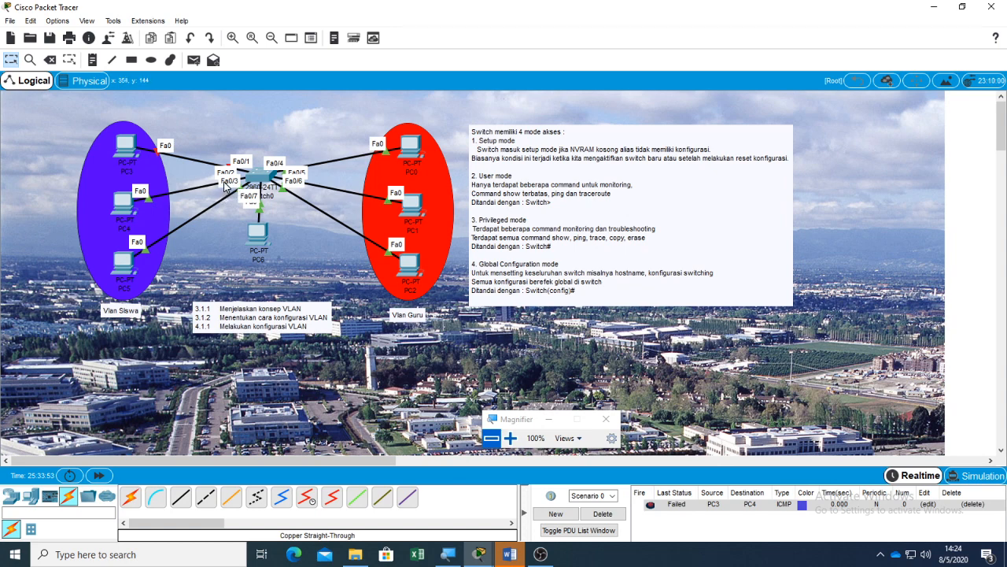
Replace the cable between PC3 and Switch0 with a new copper straight-through cable connected to FastEthernet0/1 on the switch
left_click(50, 59)
left_click(192, 159)
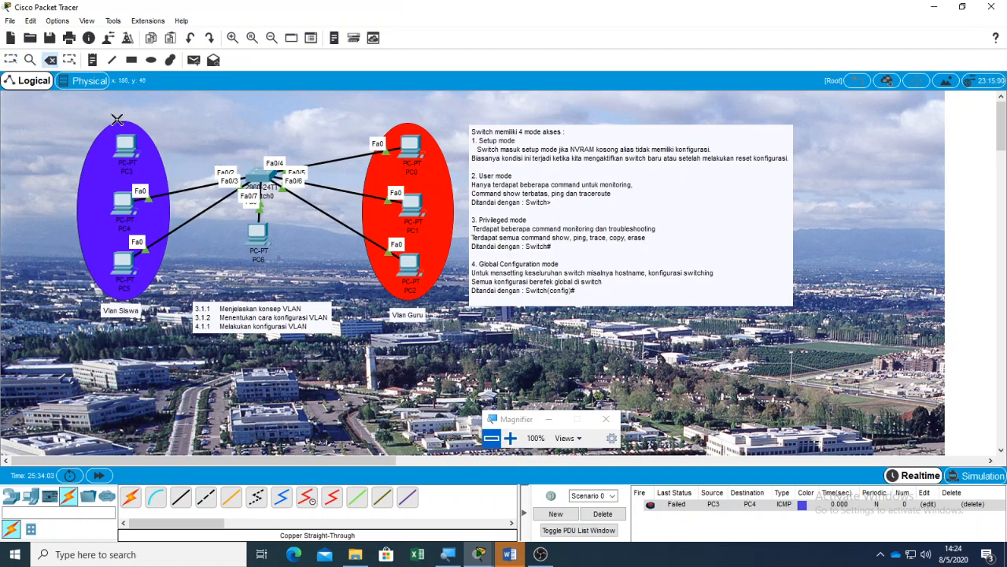
left_click(180, 499)
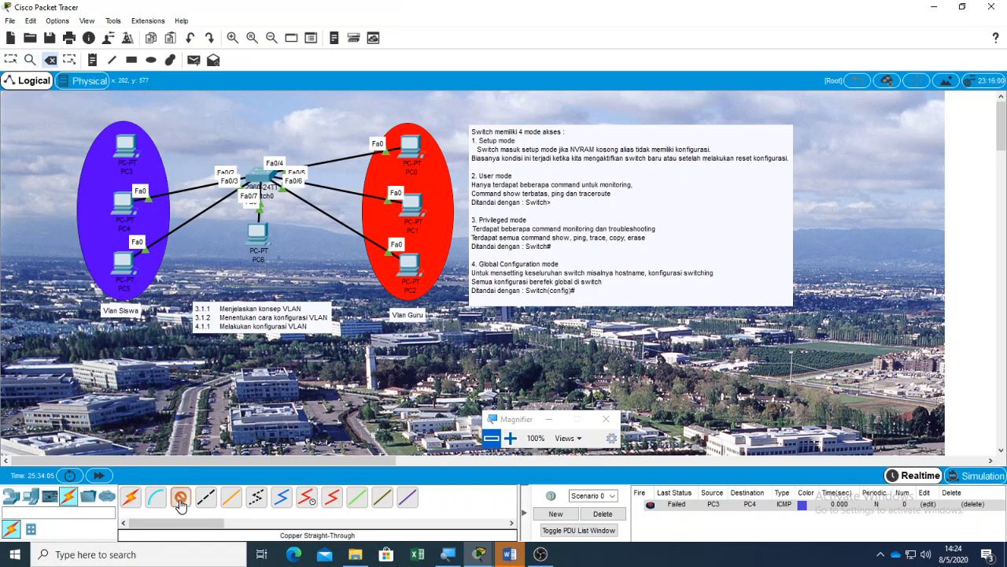
left_click(135, 147)
left_click(171, 192)
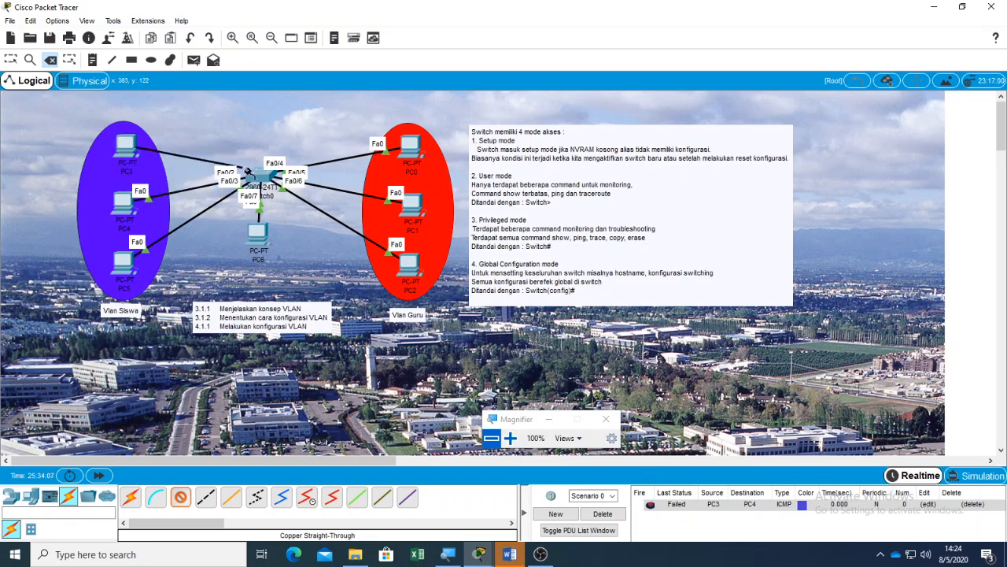
left_click(256, 172)
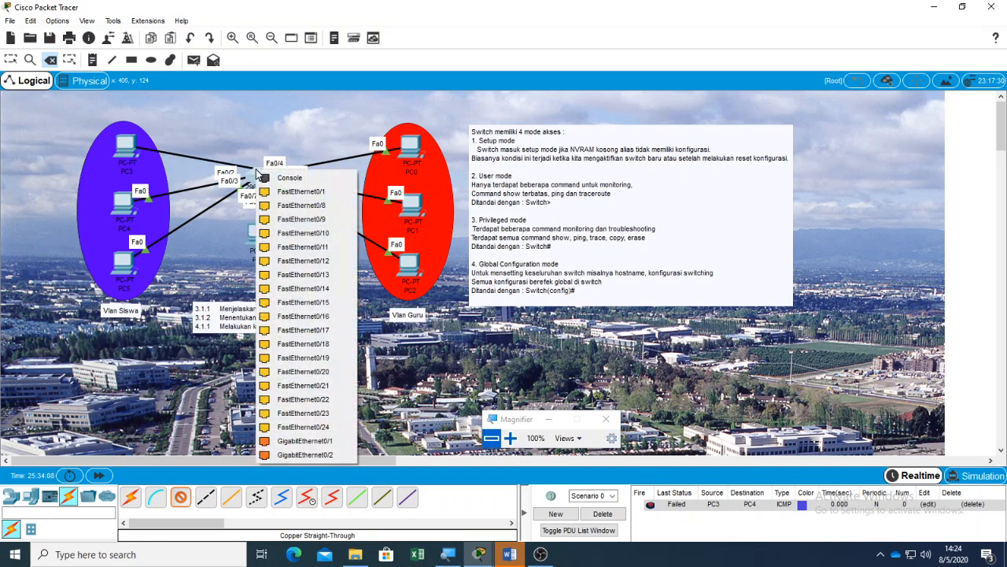
left_click(296, 193)
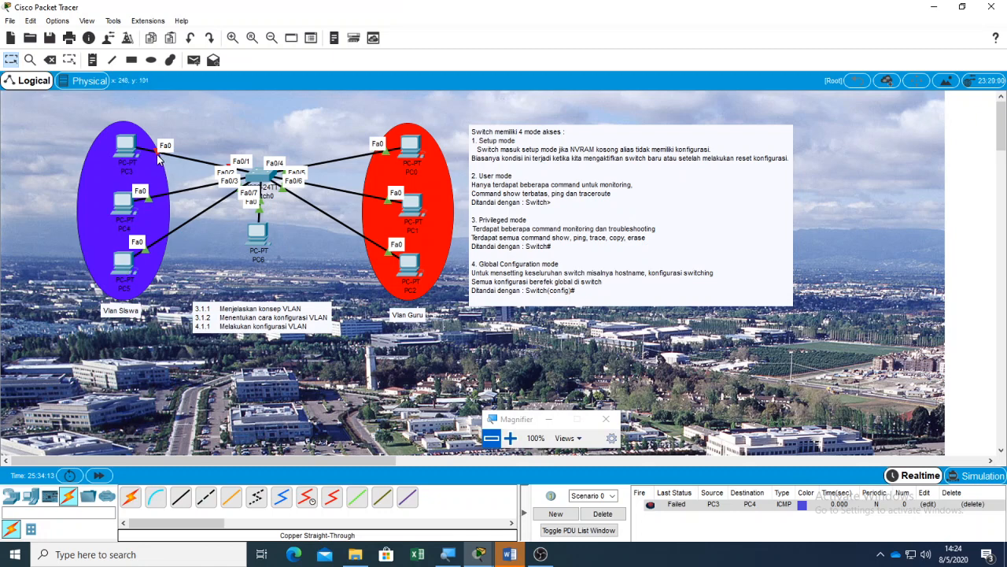
Check PC5's details, ping 192.168.1.3 from PC4's Command Prompt, and close the PC4 window
left_click(124, 266)
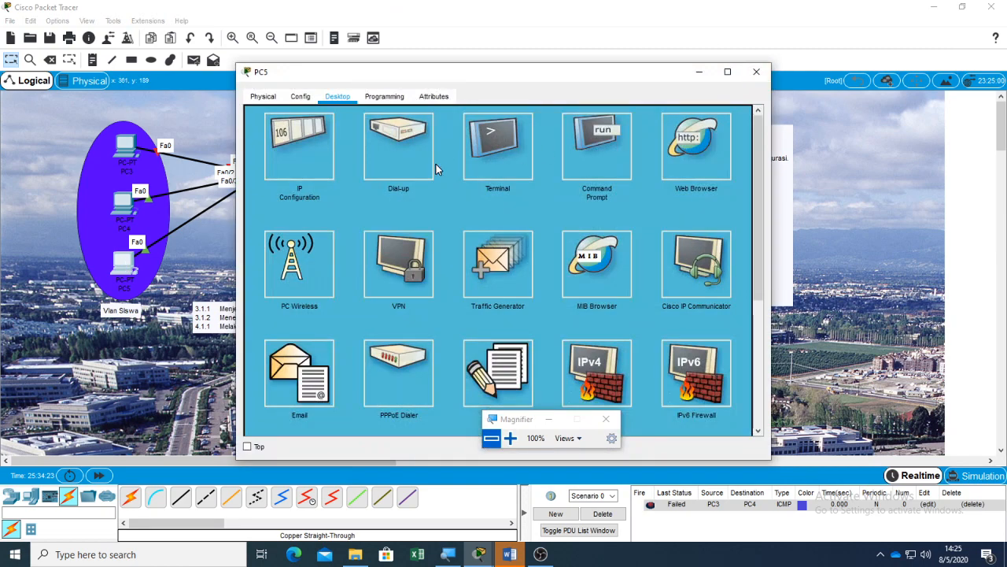
left_click(754, 78)
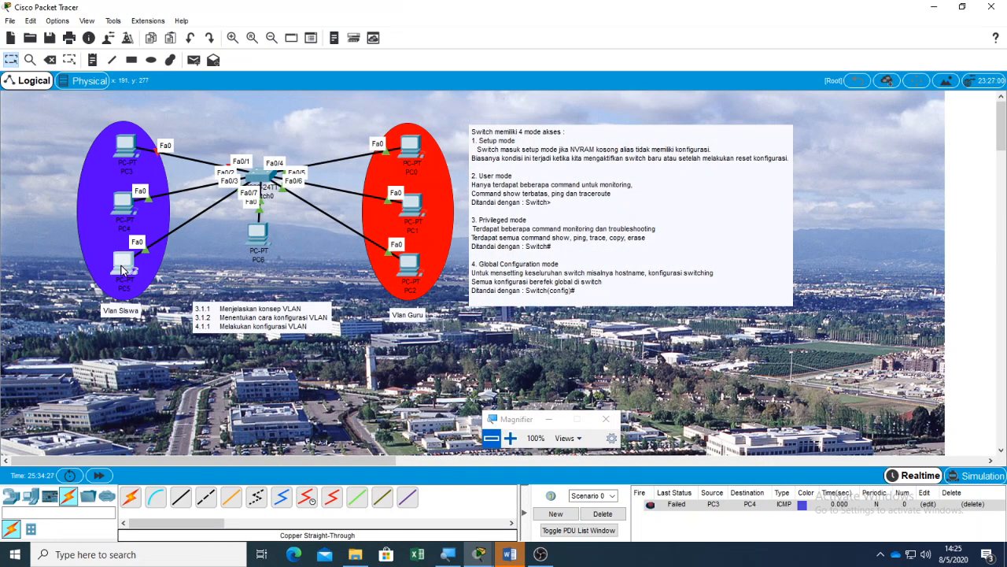
mouse_move(122, 270)
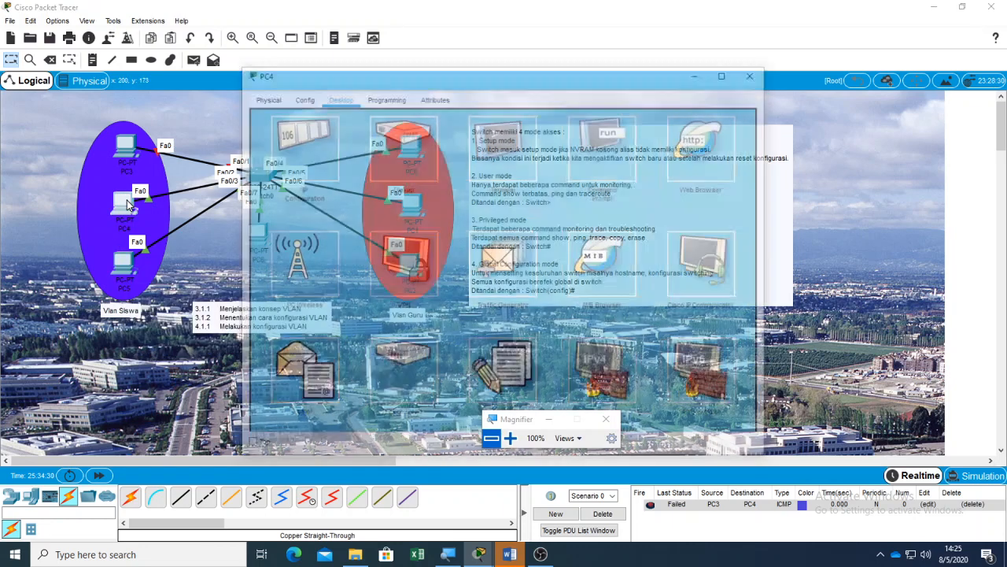
left_click(124, 203)
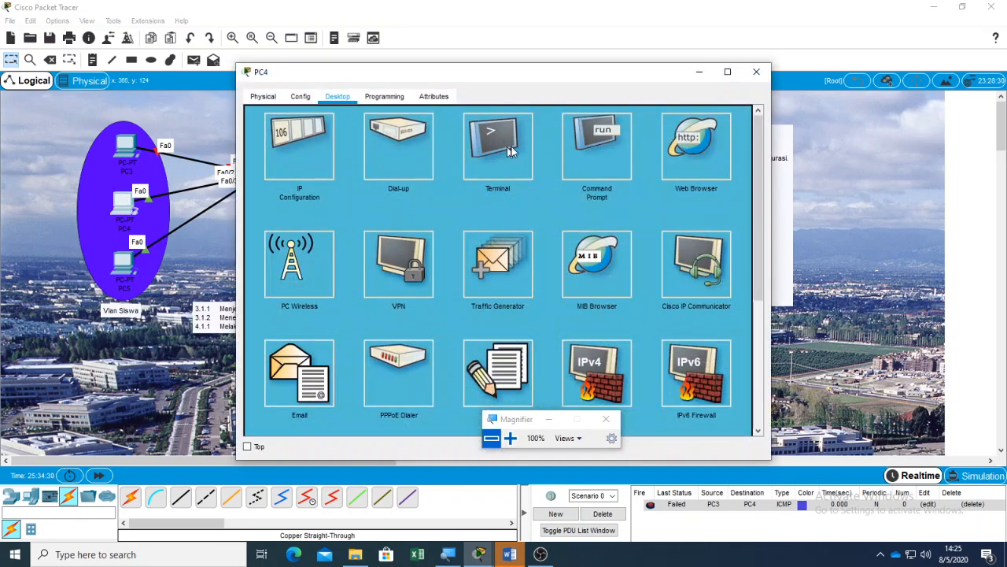
left_click(605, 140)
key("Up")
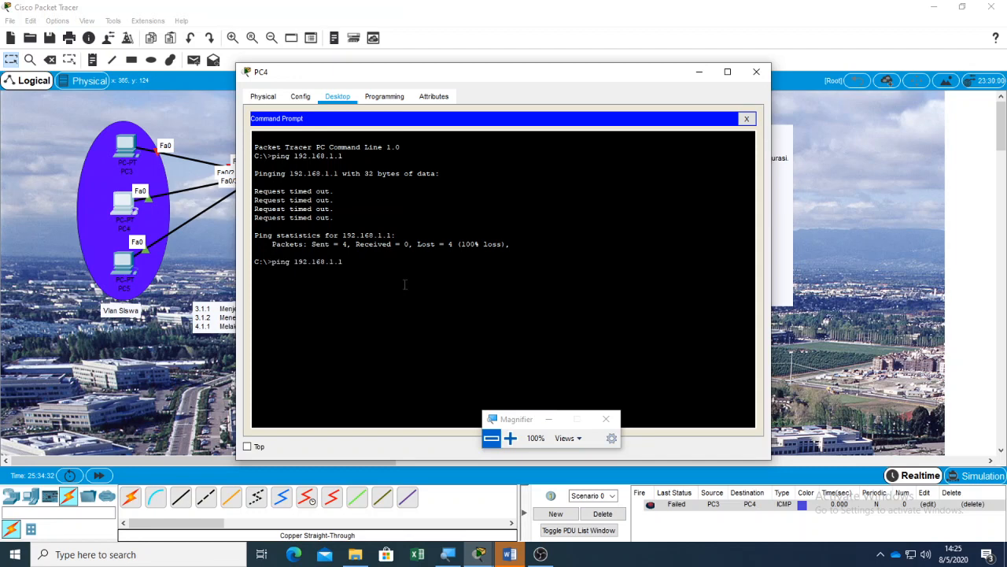
key("Return")
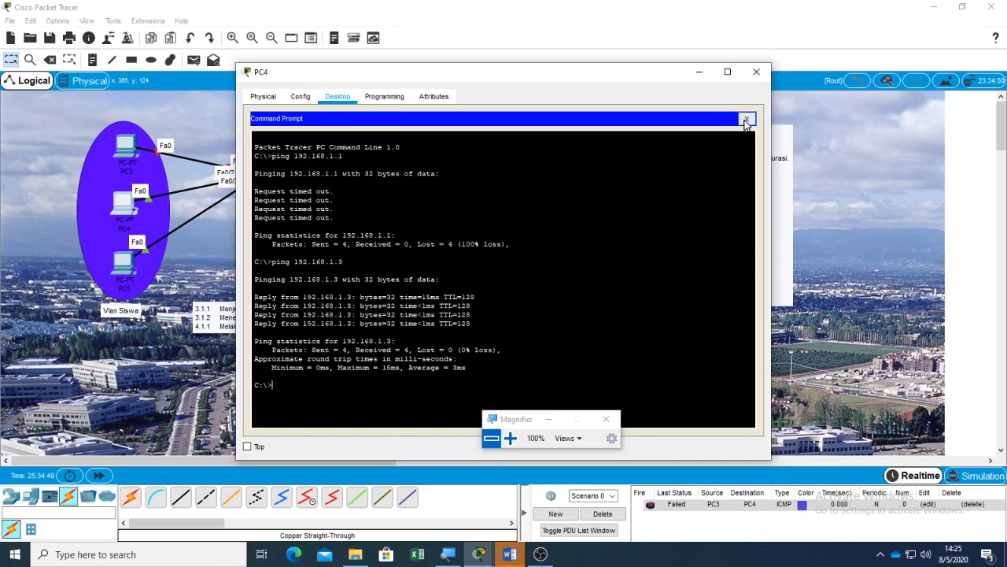
left_click(746, 122)
left_click(756, 72)
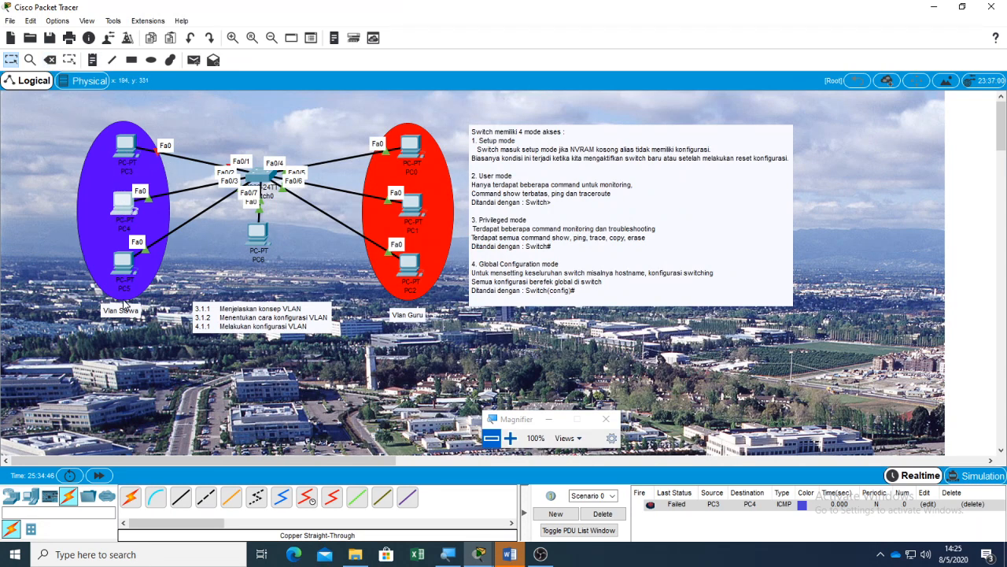
Delete PC3 and place a new PC-PT in its spot inside the Vlan Siswa ellipse
left_click(53, 63)
left_click(557, 296)
left_click(49, 59)
left_click(132, 143)
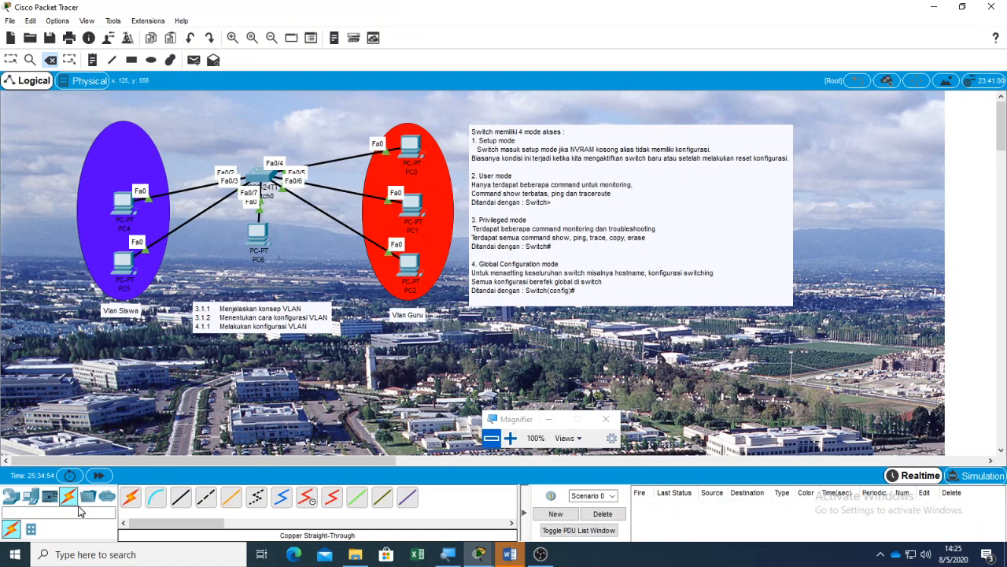
left_click(30, 496)
left_click(129, 499)
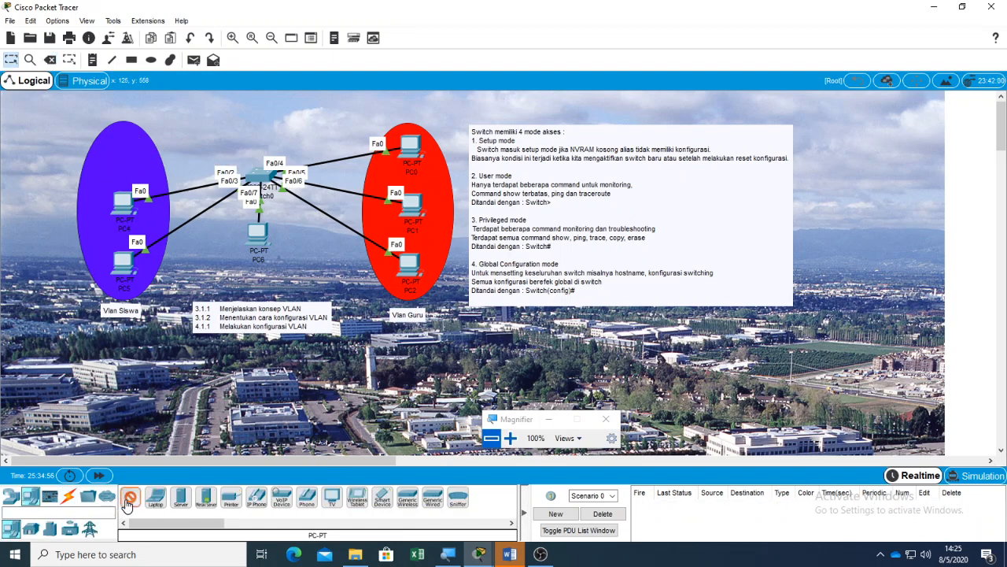
left_click(119, 143)
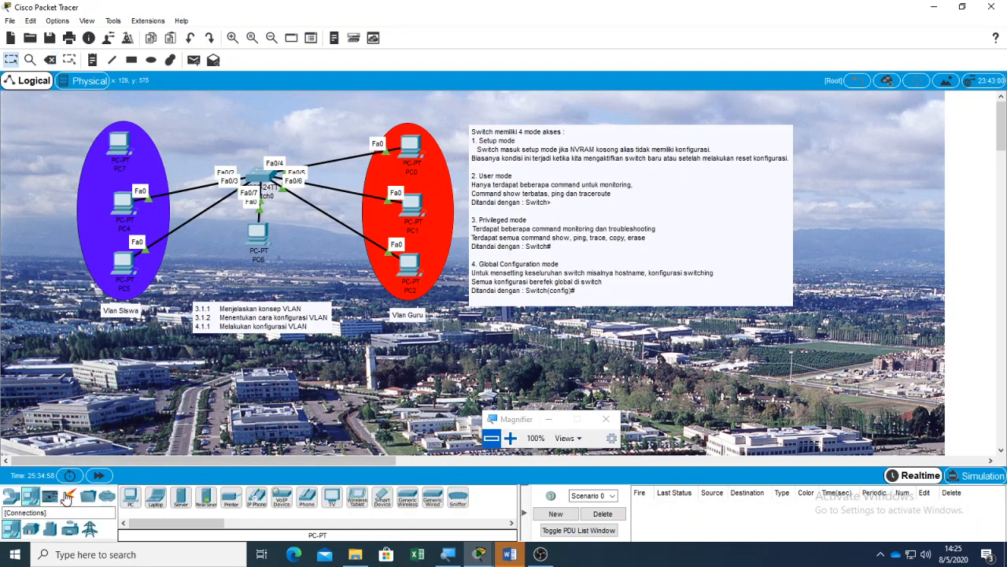
Connect PC7's FastEthernet0 port to FastEthernet0/1 on Switch0 with a copper straight-through cable
left_click(68, 496)
left_click(180, 497)
left_click(129, 142)
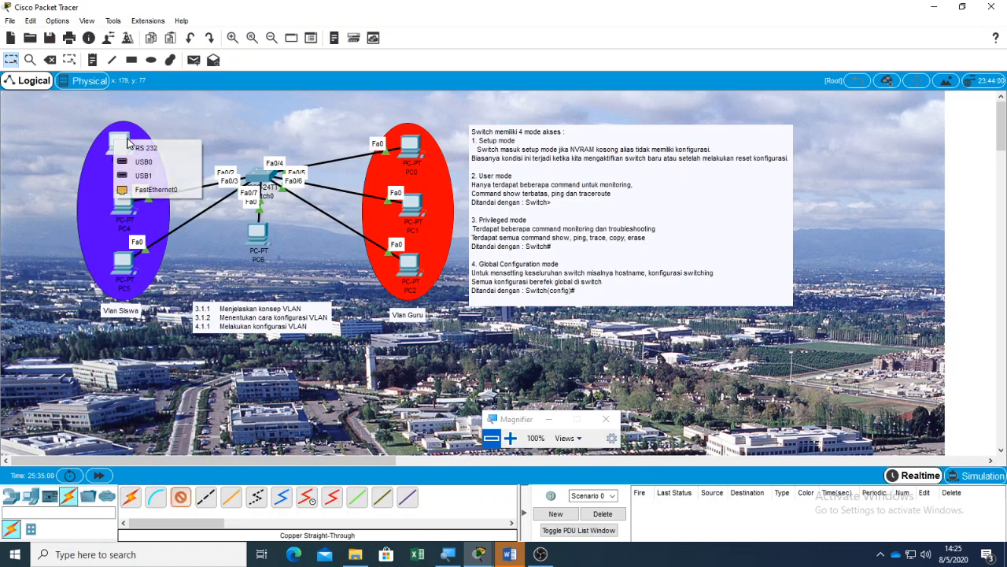
left_click(146, 191)
left_click(258, 177)
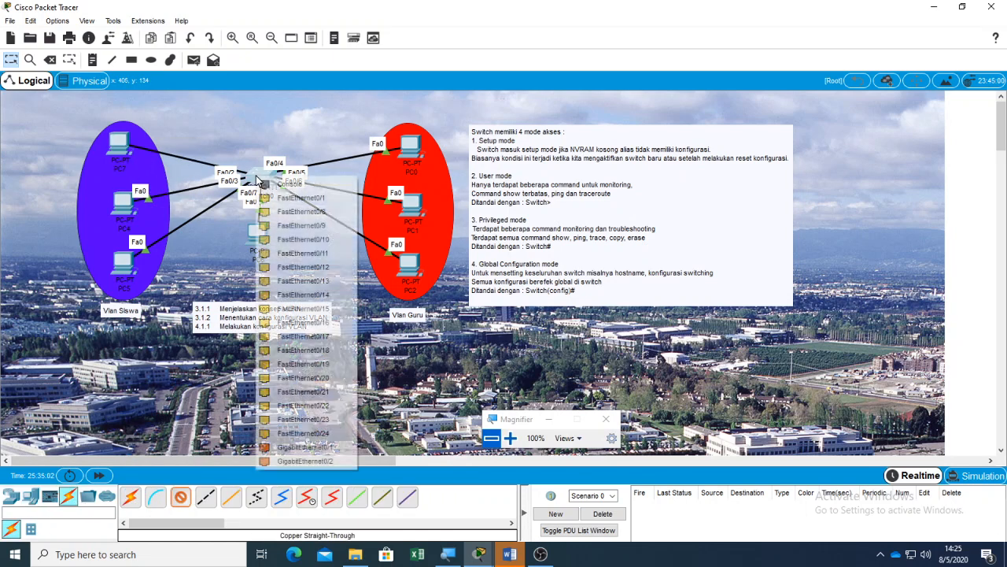
left_click(307, 198)
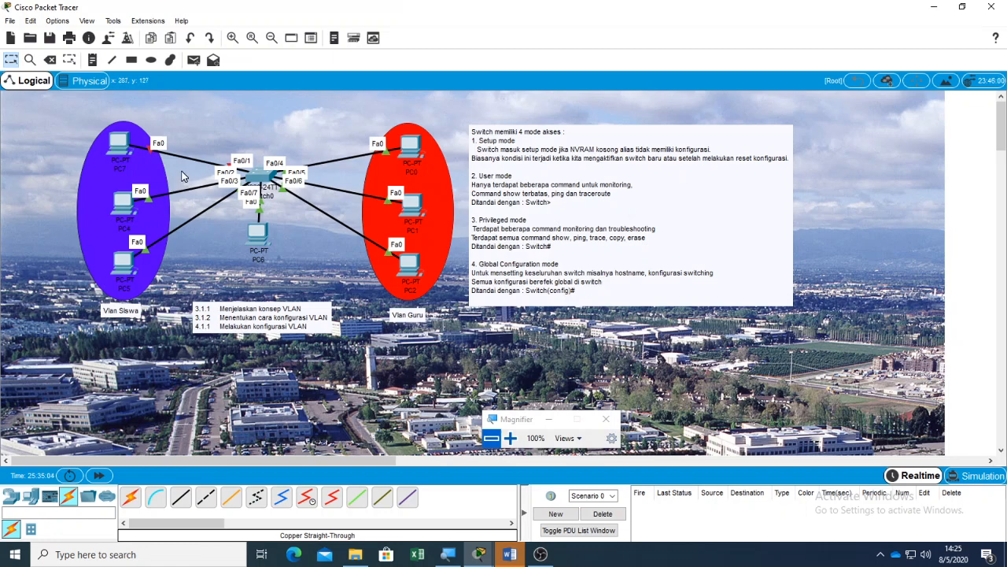
Check Switch0's VLAN table in the CLI, and reattach the PC7 end of its cable to PC7's FastEthernet0
left_click(269, 178)
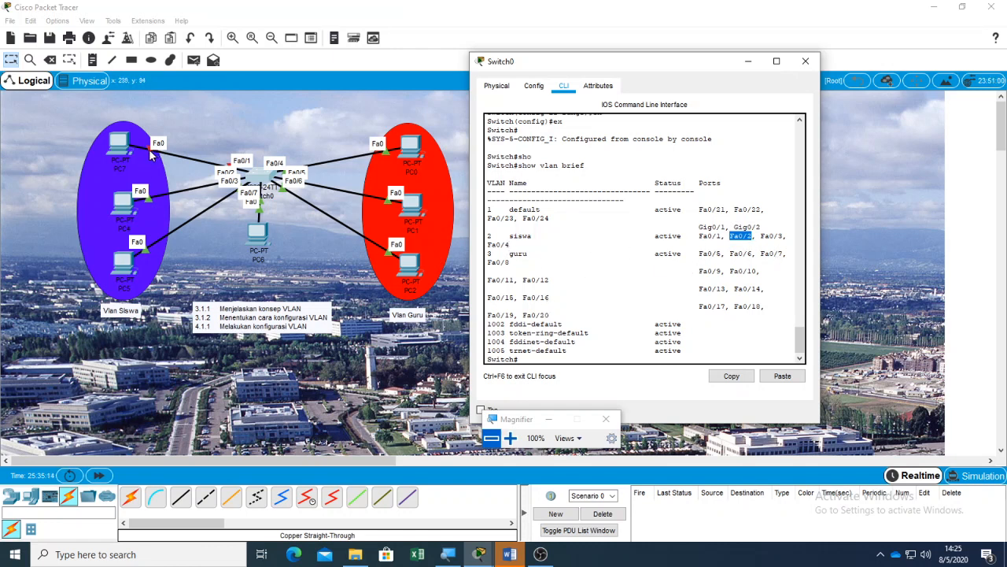
left_click(149, 149)
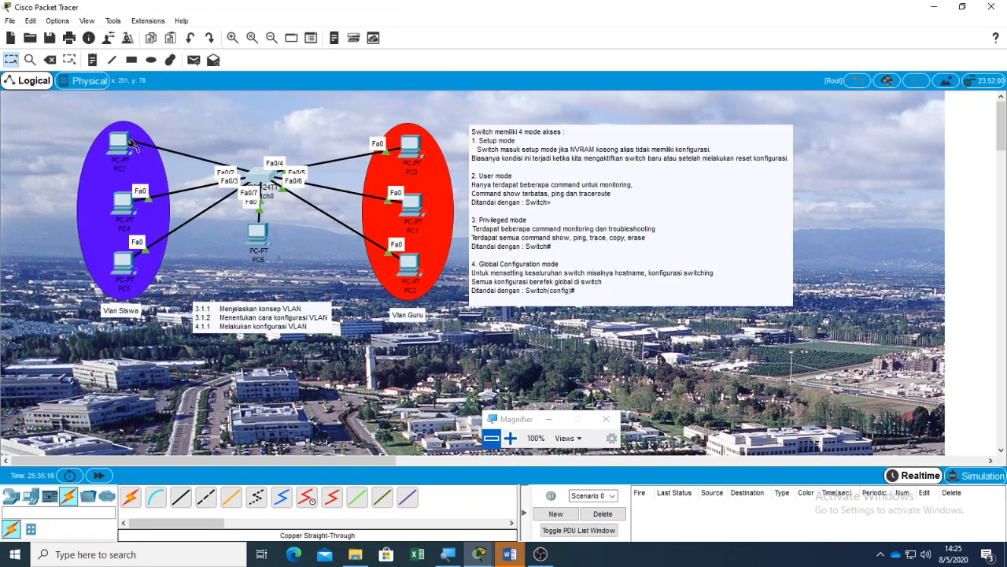
left_click(132, 143)
left_click(168, 191)
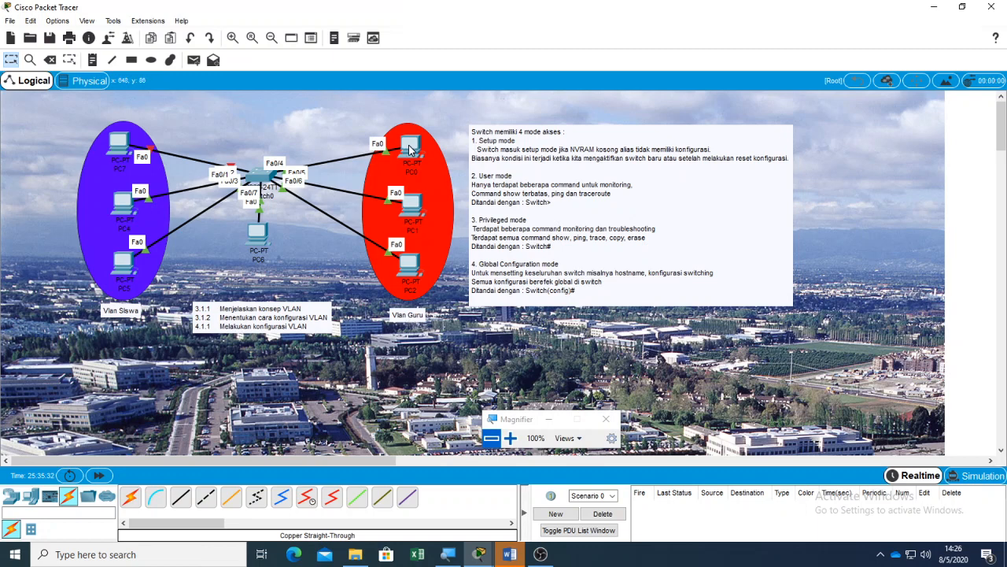
Check the addresses of the guru PCs, ping 192.168.1.10 from PC1's Command Prompt, and interrupt the ping
mouse_move(410, 151)
mouse_move(416, 208)
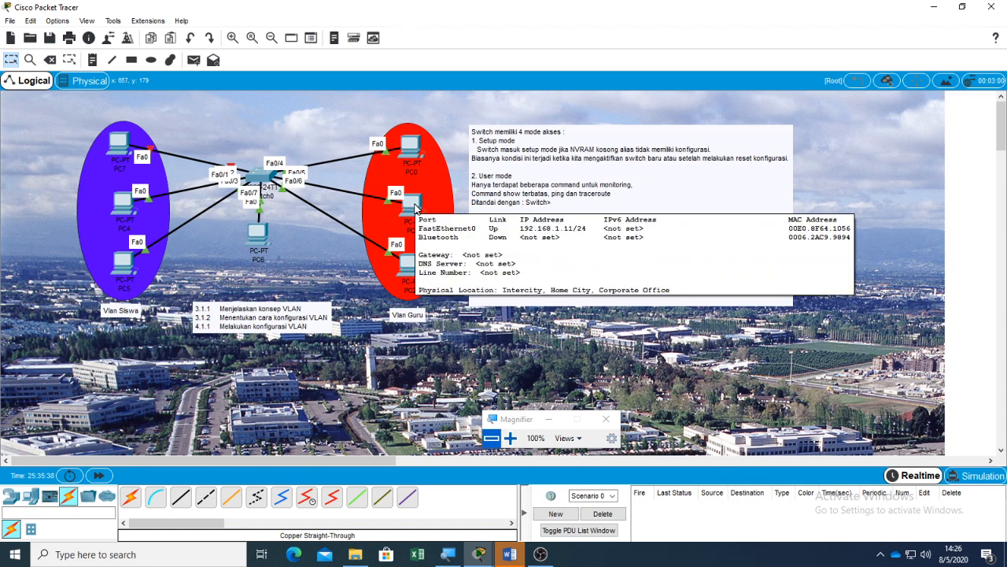
left_click(416, 207)
left_click_drag(544, 74, 837, 78)
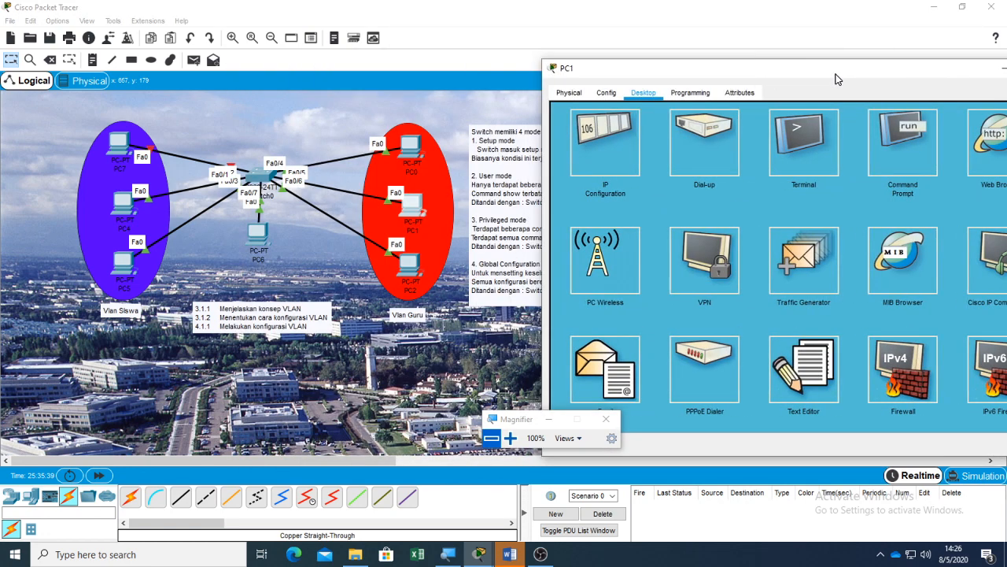
left_click(894, 142)
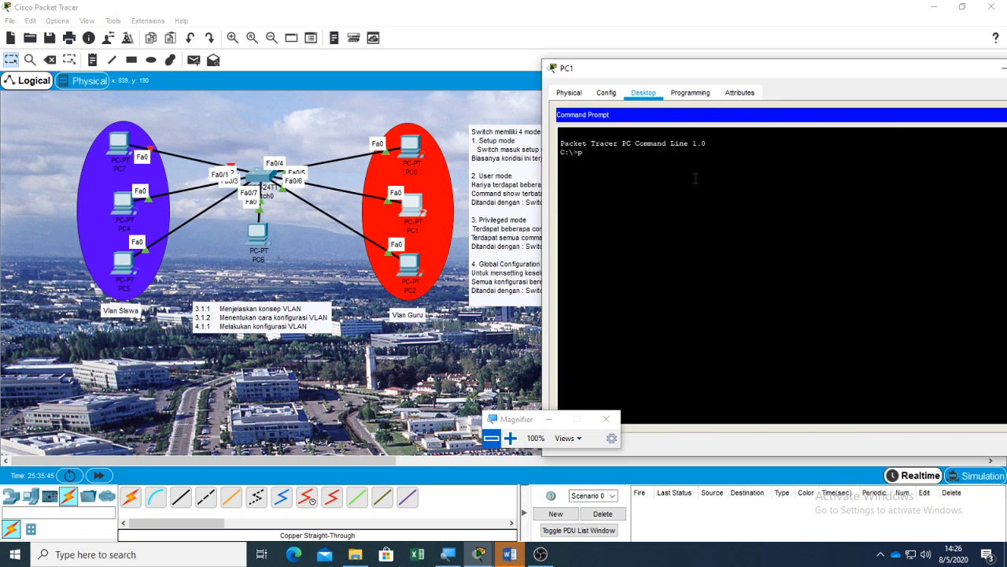
type("ping 192.168")
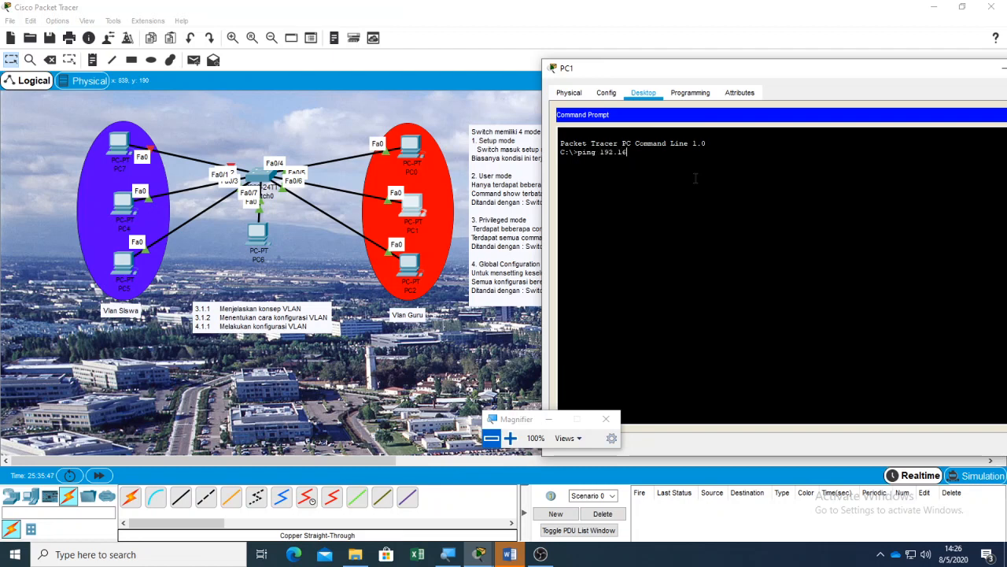
type(".1")
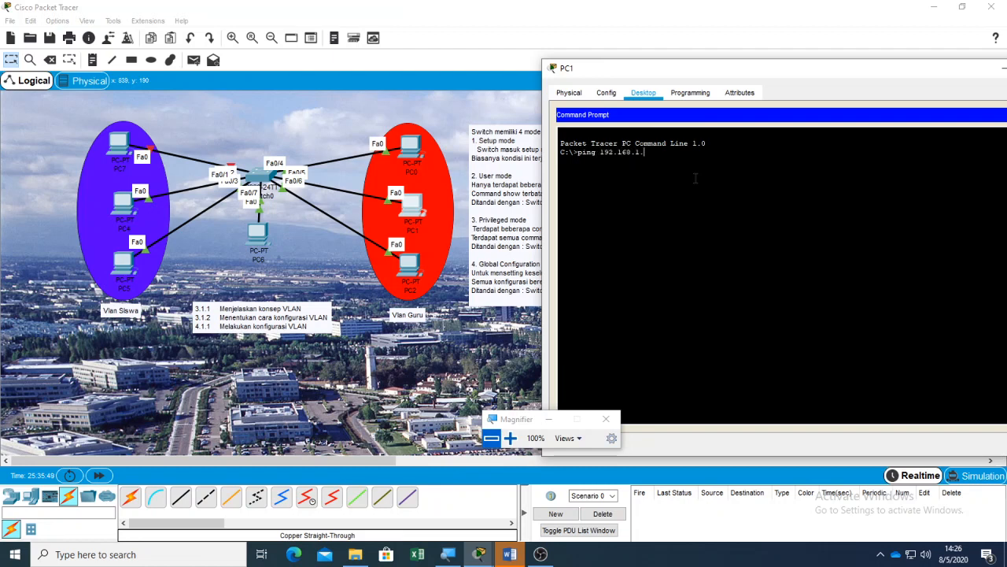
type(".10")
key("Return")
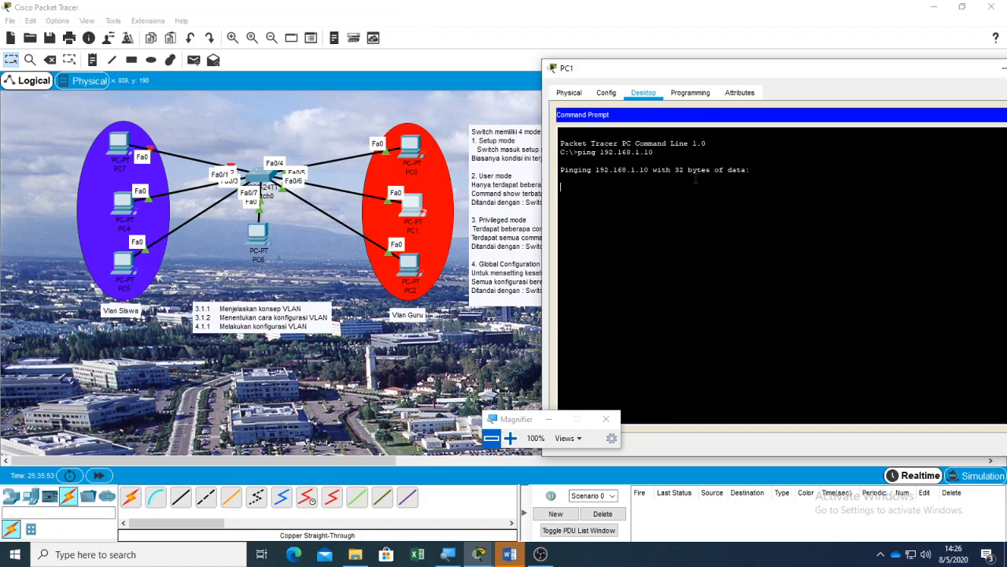
key("ctrl+c")
Ping 192.168.1.11 from PC1's Command Prompt and return to the network workspace
key("Up")
key("BackSpace")
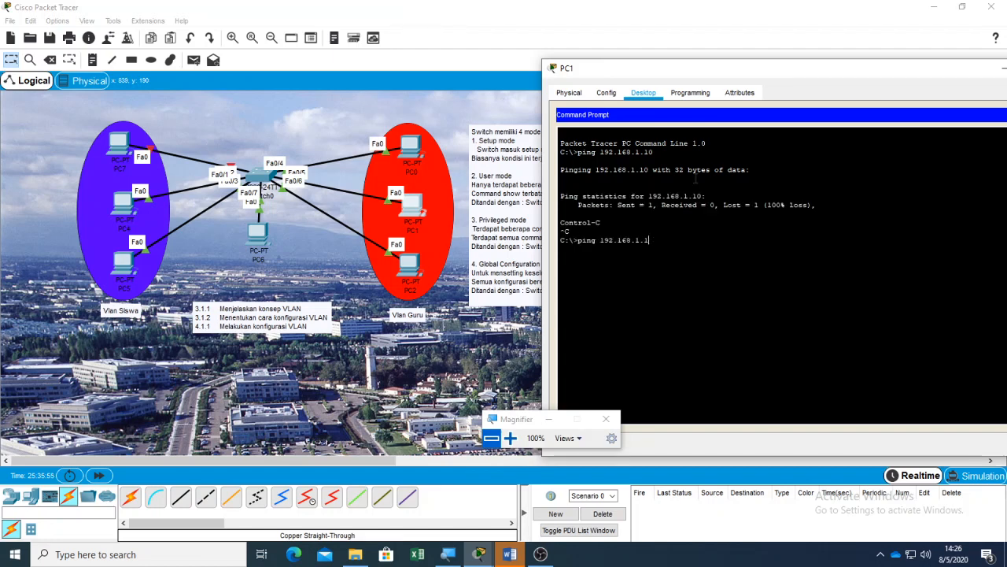
type("1")
key("Return")
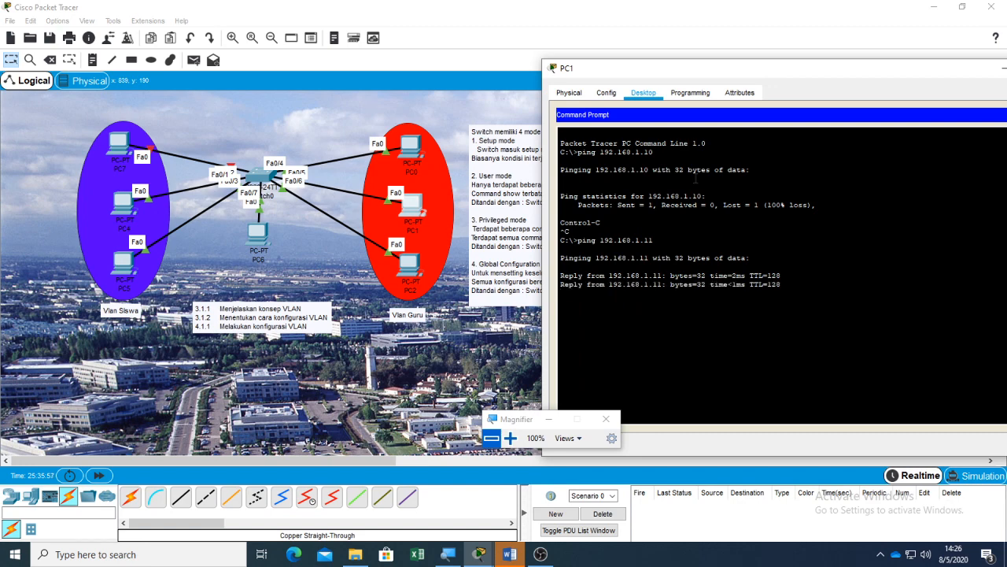
left_click(332, 238)
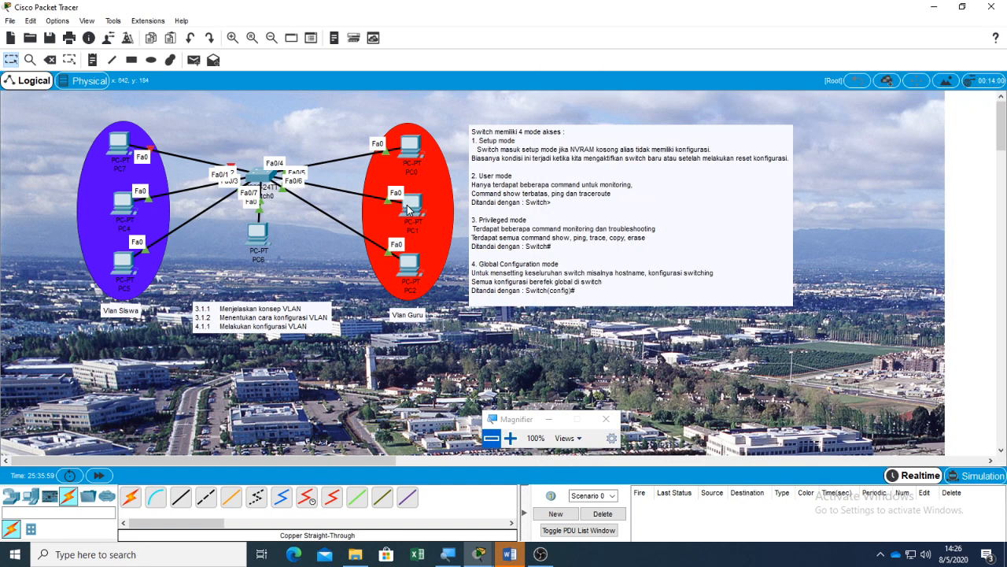
Check PC0's IP address and ping 192.168.1.10 again from PC1's Command Prompt
mouse_move(411, 207)
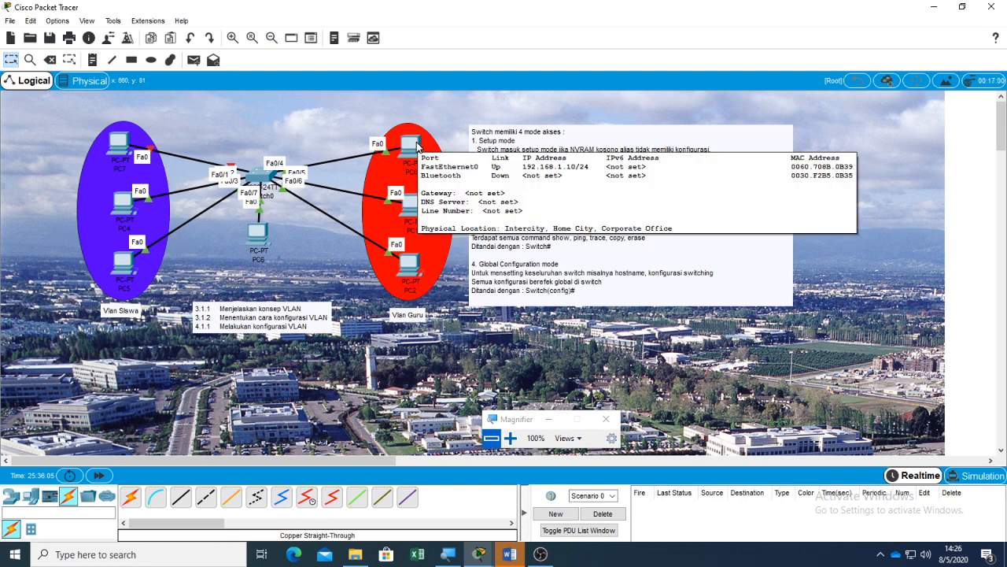
mouse_move(478, 554)
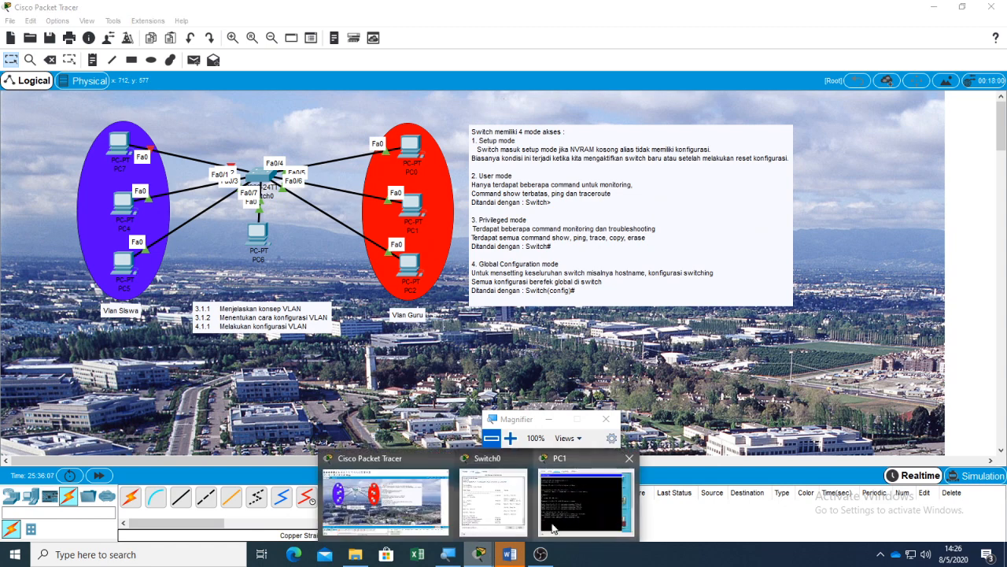
left_click(553, 528)
key("Up")
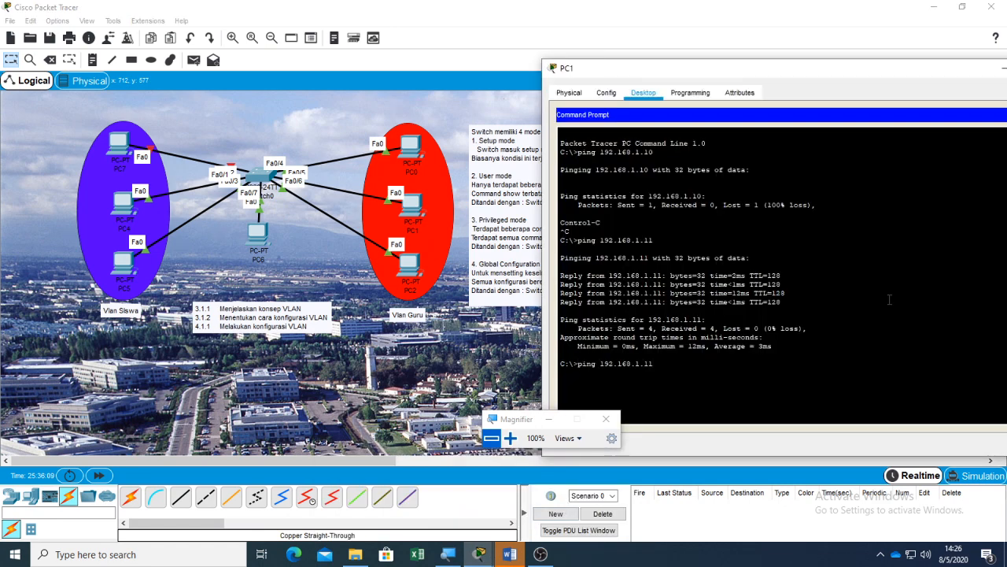
type("0")
key("Return")
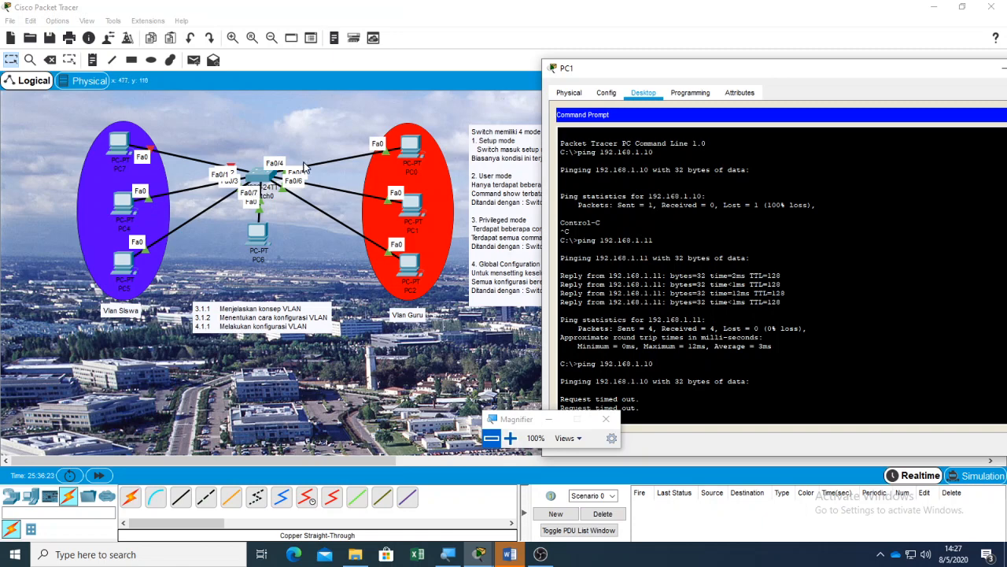
Review the siswa and guru port assignments in Switch0's VLAN table, highlighting the siswa row and guru port Fa0/5
left_click(409, 150)
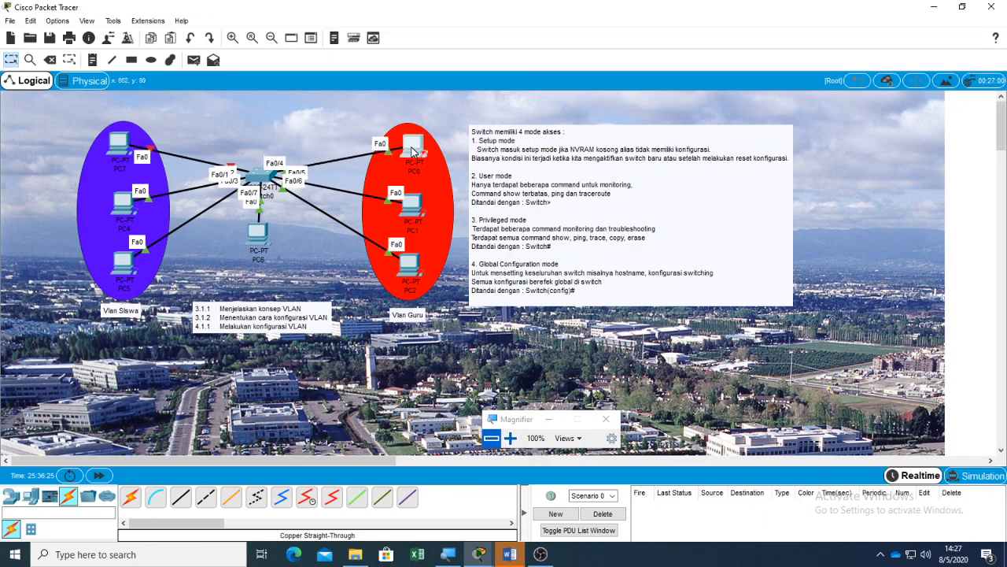
left_click_drag(409, 149, 407, 153)
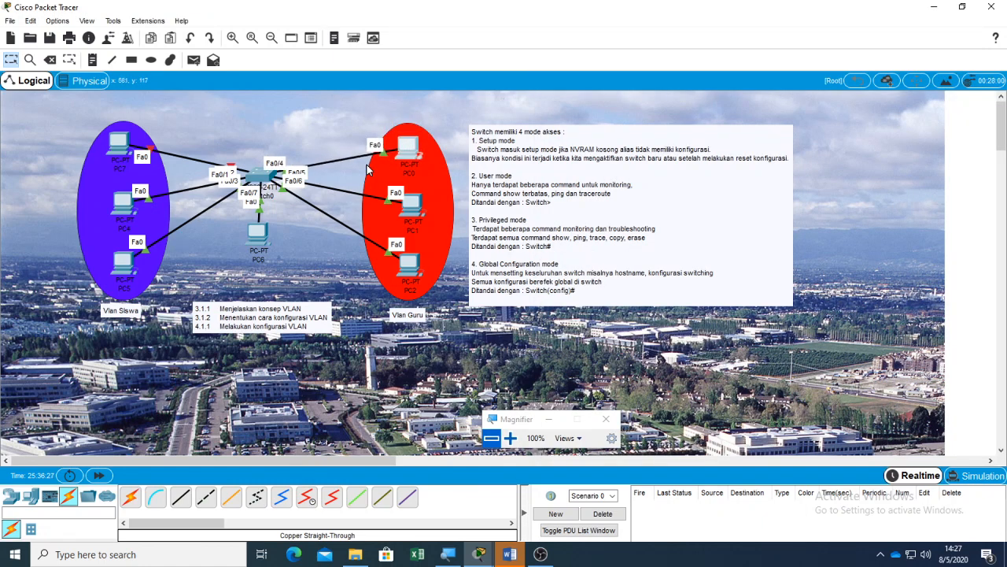
mouse_move(478, 554)
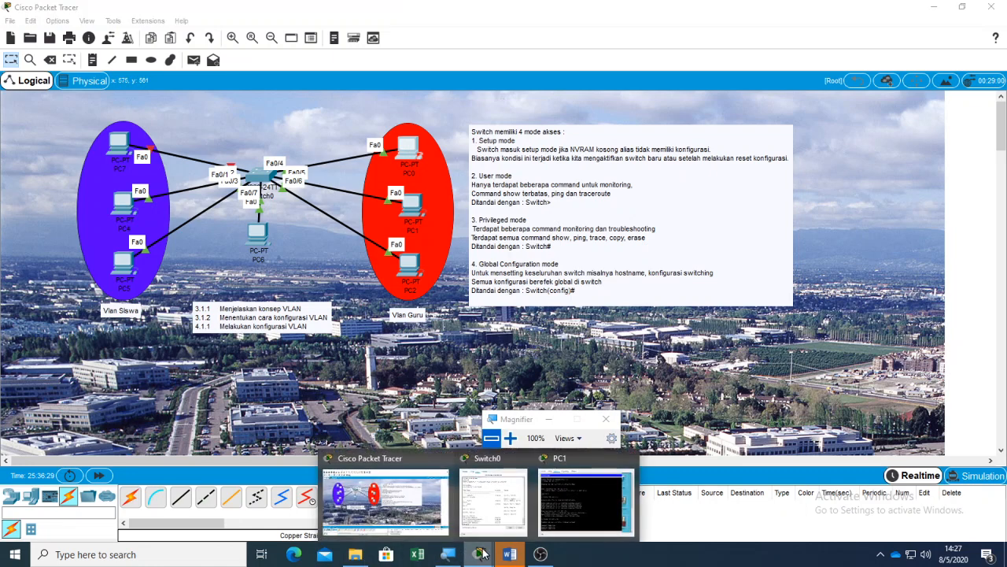
left_click(484, 500)
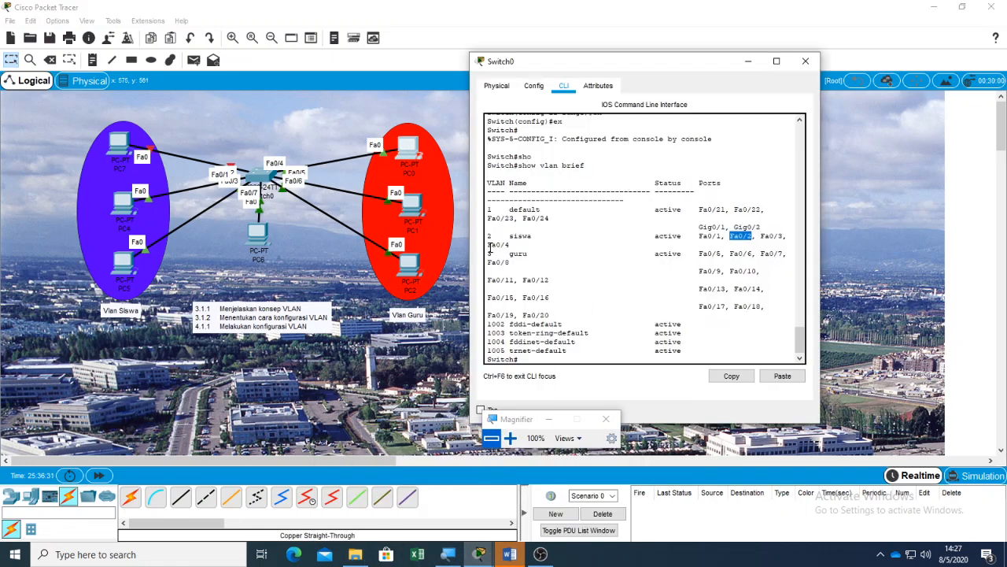
mouse_move(487, 245)
left_mouse_down()
mouse_move(521, 236)
mouse_move(496, 245)
mouse_move(487, 236)
left_mouse_up()
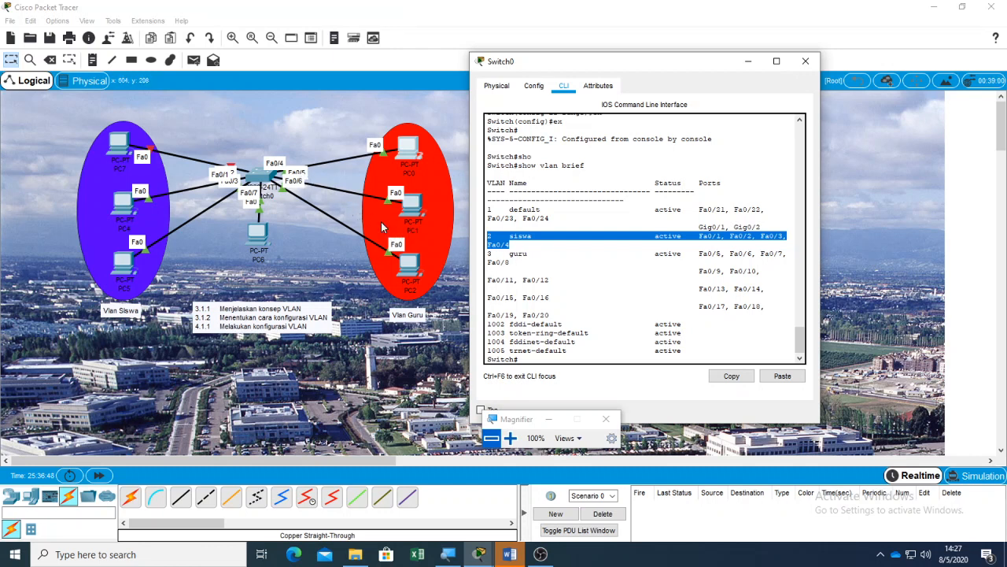
left_click_drag(698, 253, 721, 256)
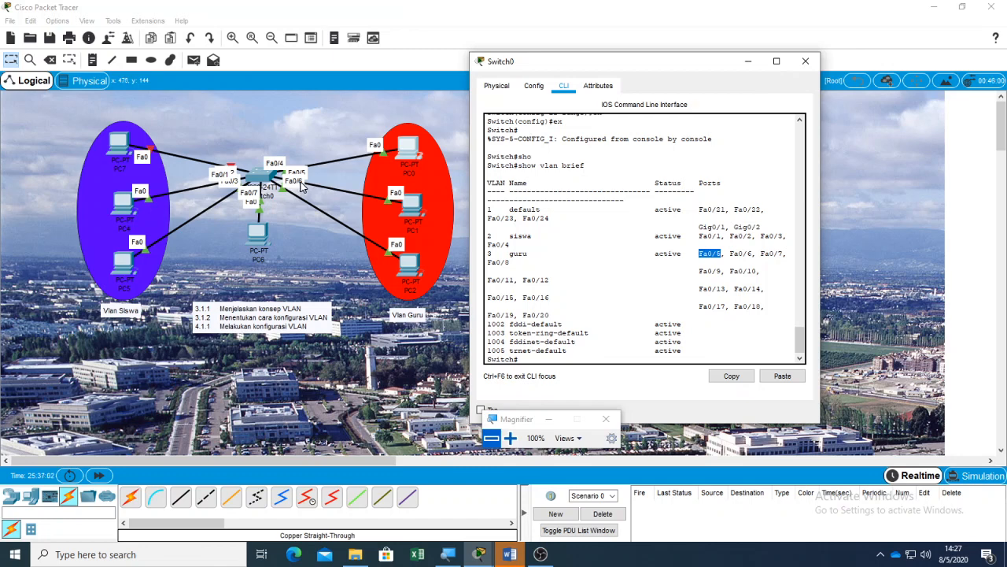
Move PC6 farther down below Switch0, leaving room between its link labels
left_click_drag(258, 235, 258, 260)
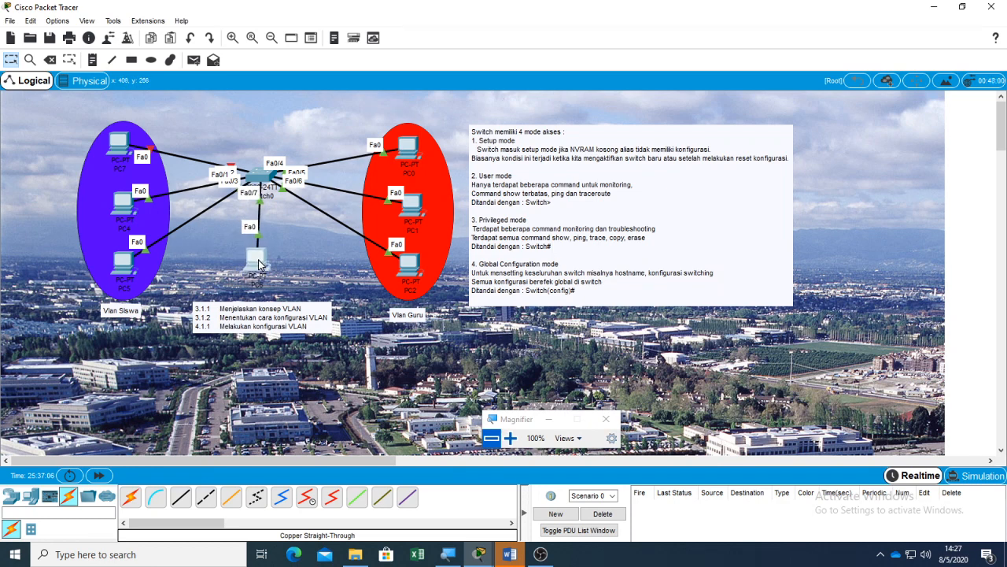
left_click(256, 257)
left_click_drag(252, 262, 255, 268)
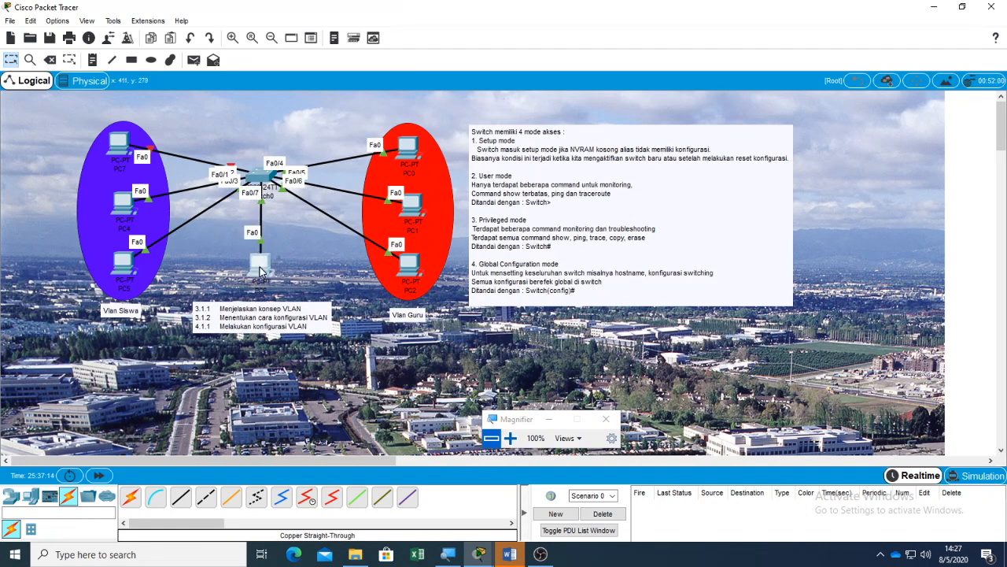
Give PC6 the static IP address 192.168.1.20 with subnet mask 255.255.255.0 and close its window
left_click(263, 263)
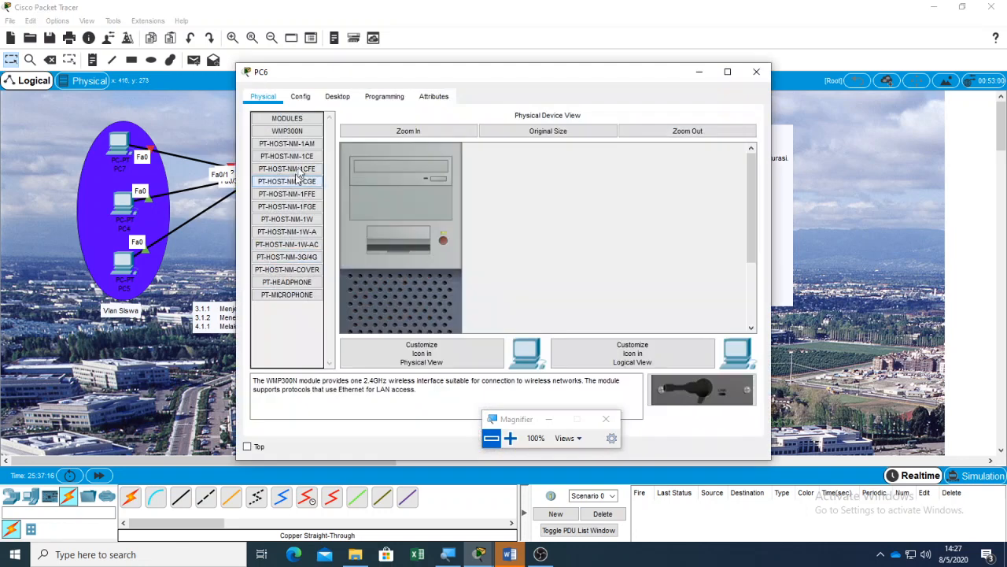
left_click(303, 98)
left_click(334, 97)
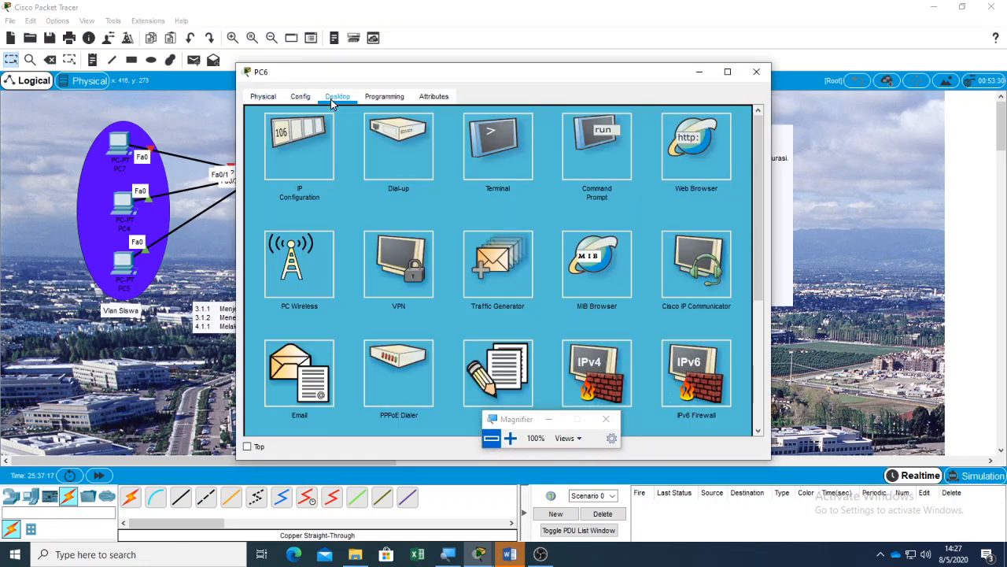
left_click(309, 135)
left_click(430, 184)
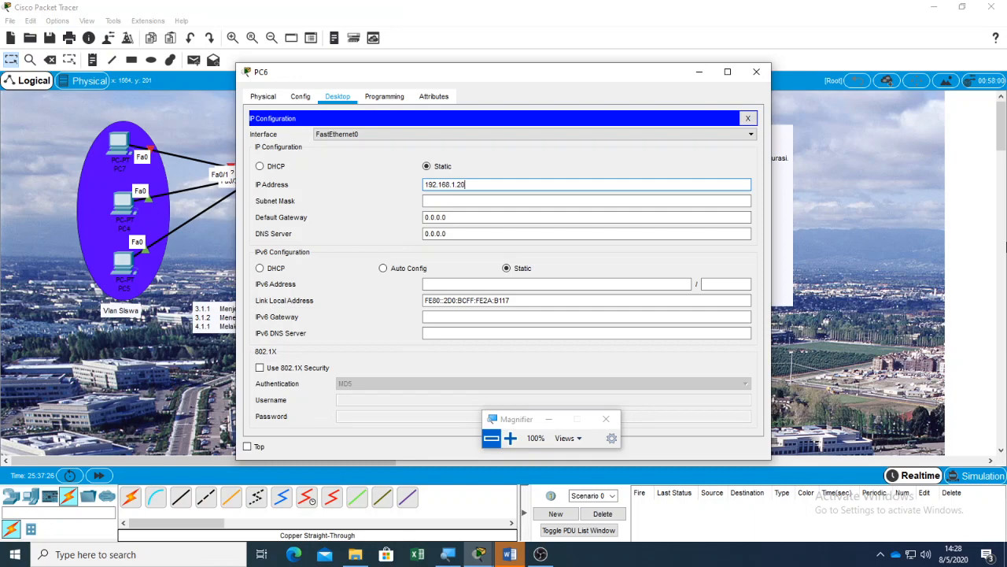
type("192.168.1.20")
key("Tab")
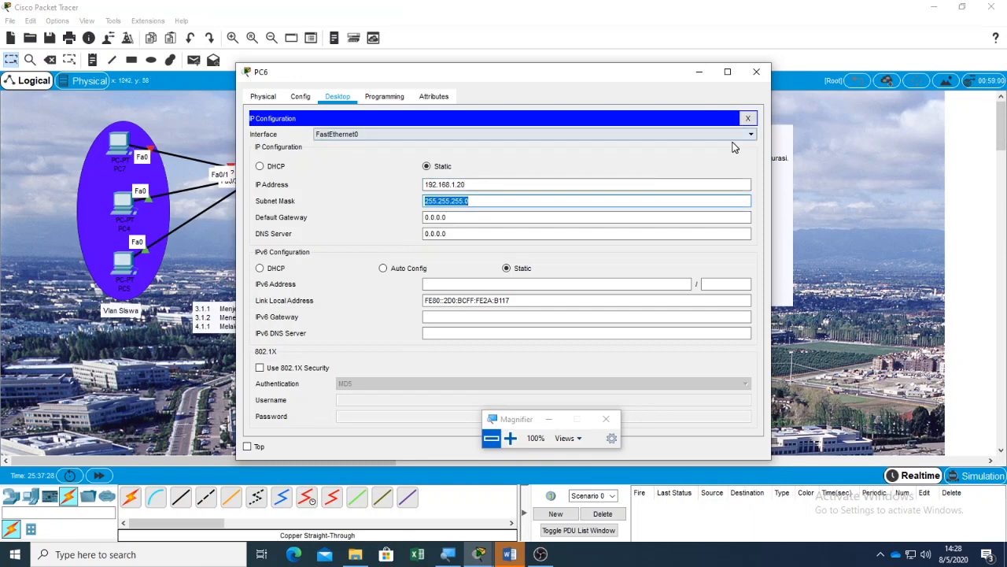
left_click(748, 118)
left_click(757, 72)
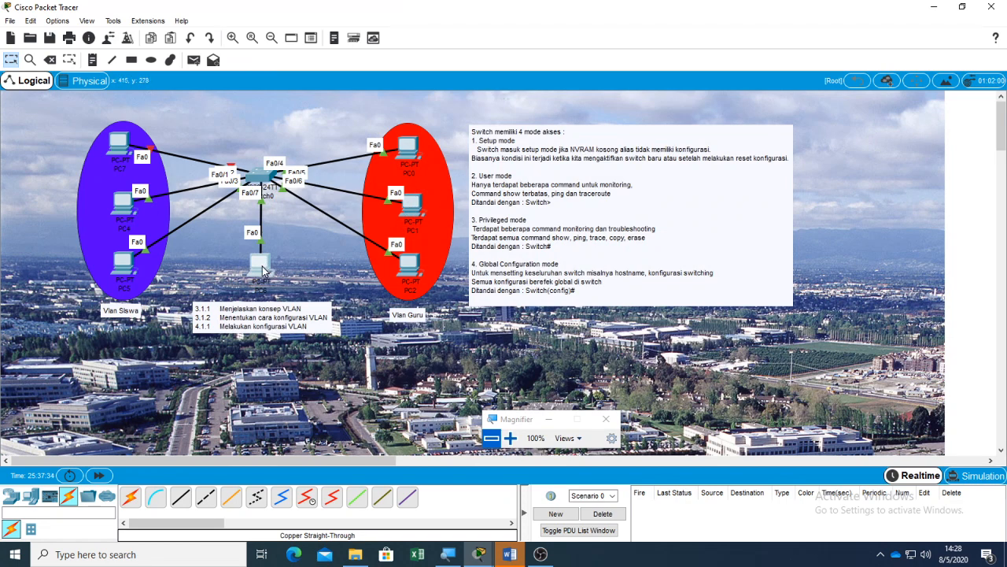
Check PC2's IP address and ping 192.168.1.12 from PC6's Command Prompt
mouse_move(262, 265)
mouse_move(408, 269)
left_click(262, 272)
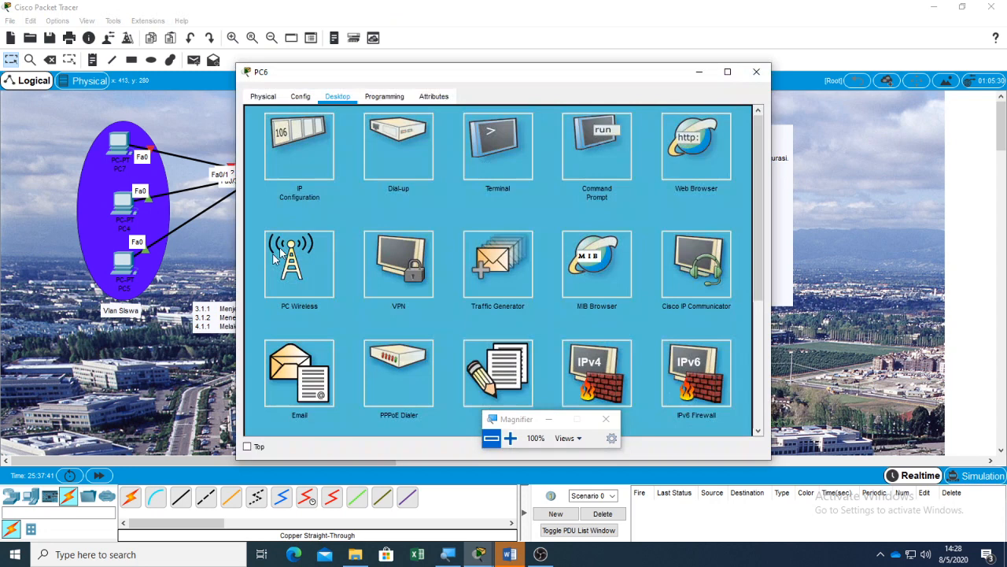
left_click(595, 146)
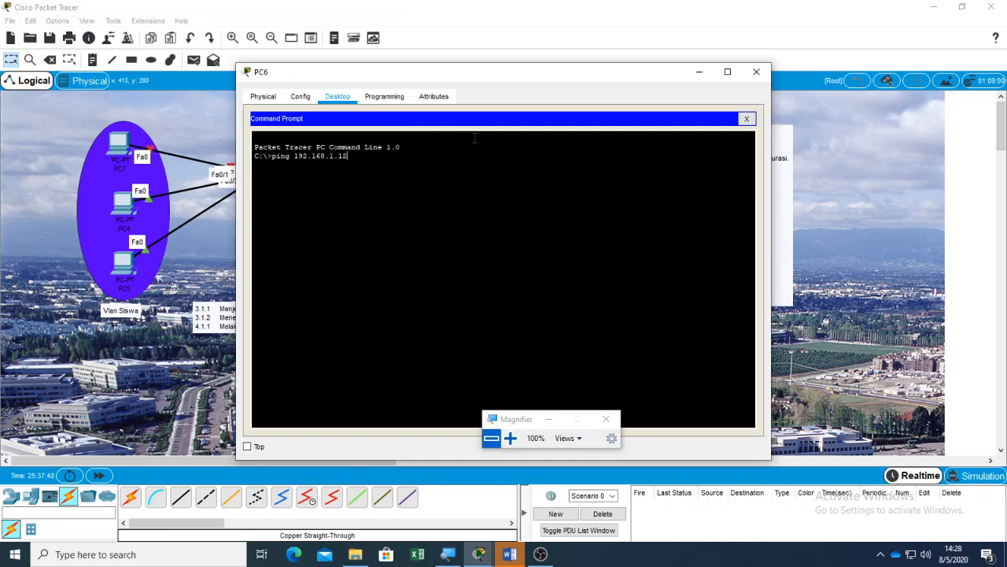
key("Return")
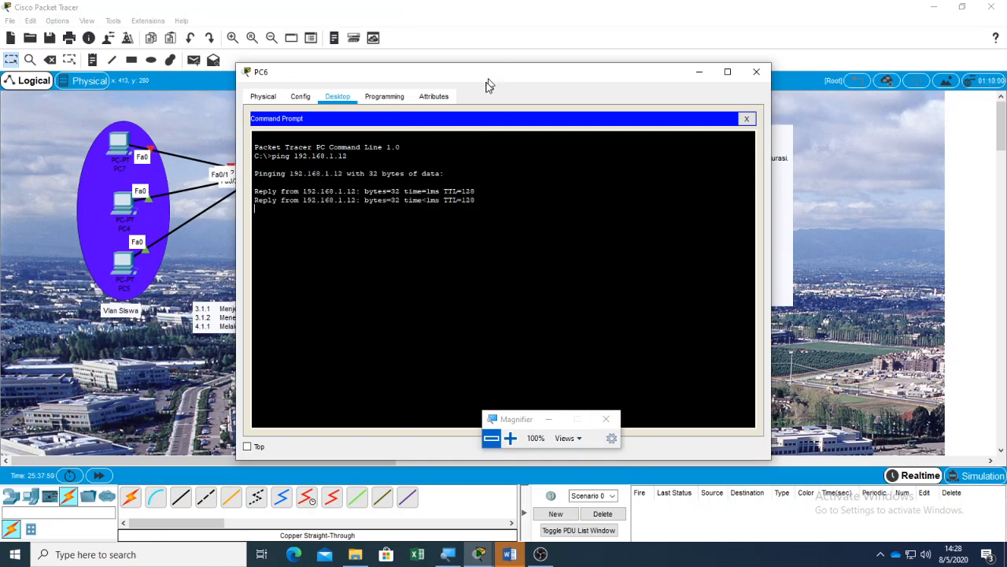
Close PC6's Command Prompt and device window, and nudge PC6 slightly below Switch0
left_click_drag(486, 80, 659, 165)
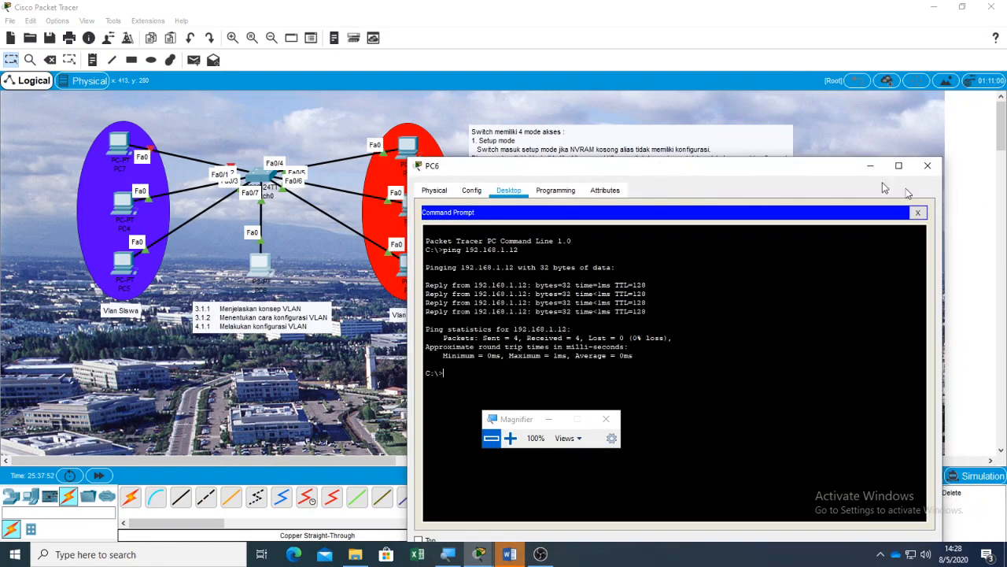
left_click(918, 212)
left_click(928, 165)
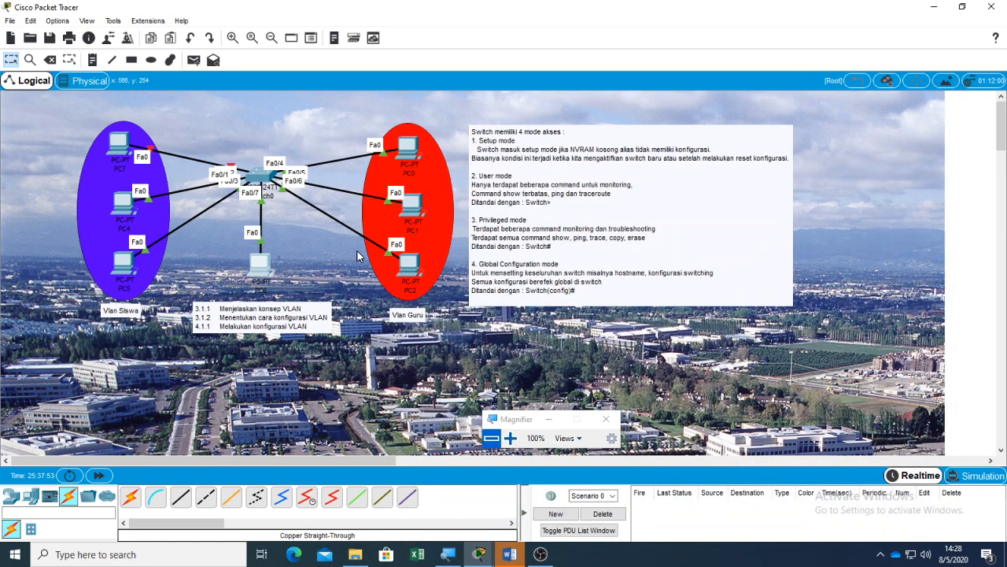
mouse_move(264, 267)
left_mouse_down()
mouse_move(336, 278)
mouse_move(409, 319)
mouse_move(370, 315)
mouse_move(296, 268)
mouse_move(264, 263)
left_mouse_up()
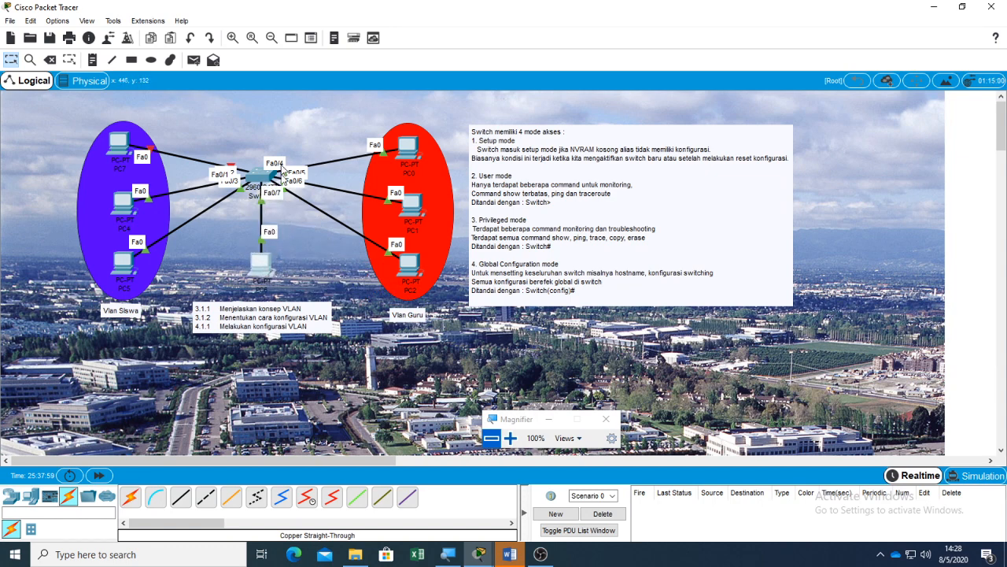
Move the red Vlan Guru ellipse down so it surrounds only PC1 and PC2, leaving PC0 outside
left_click(431, 150)
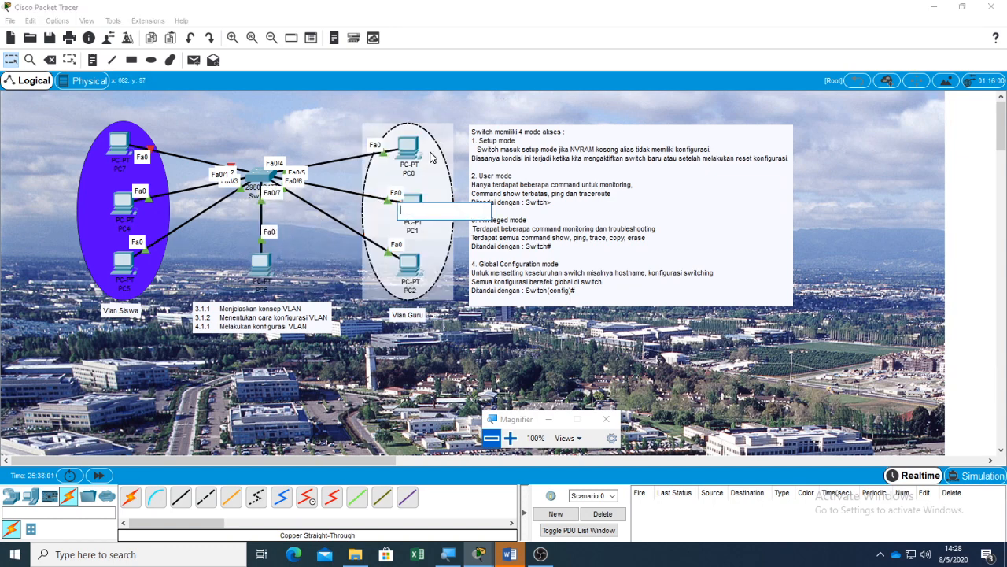
left_click_drag(421, 127, 432, 199)
left_click(485, 359)
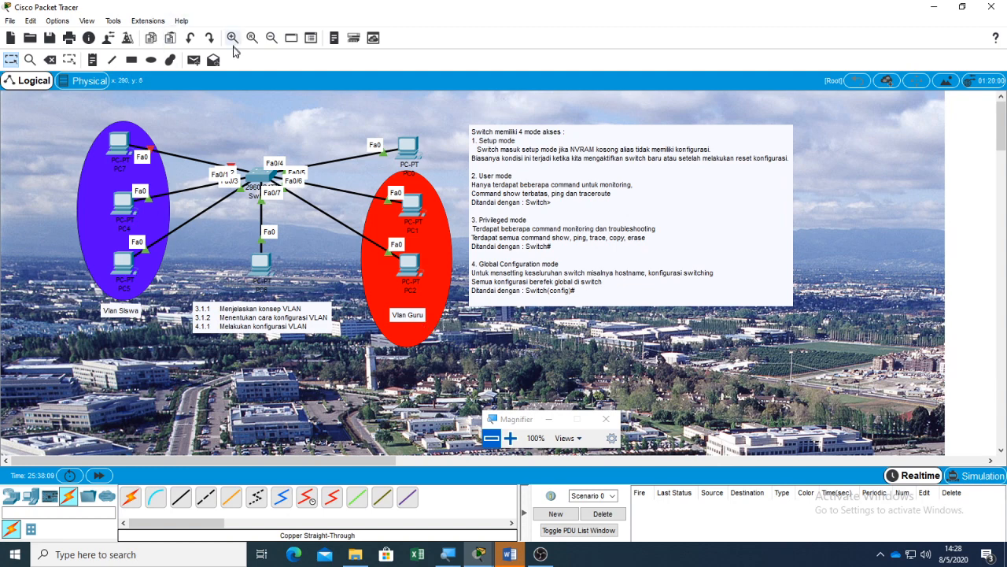
Draw a small ellipse with red fill #ff0000 around PC6
left_click(151, 60)
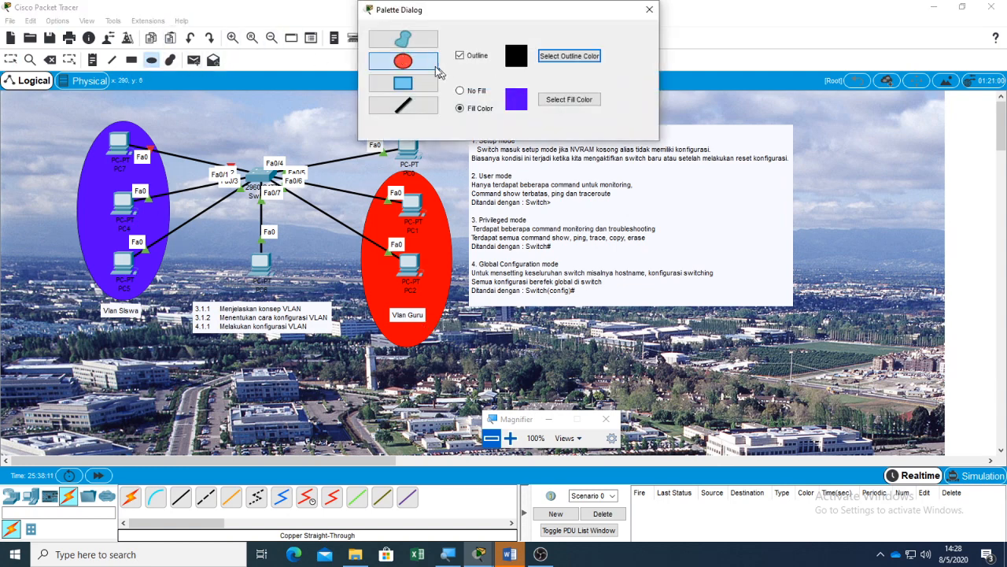
left_click(569, 99)
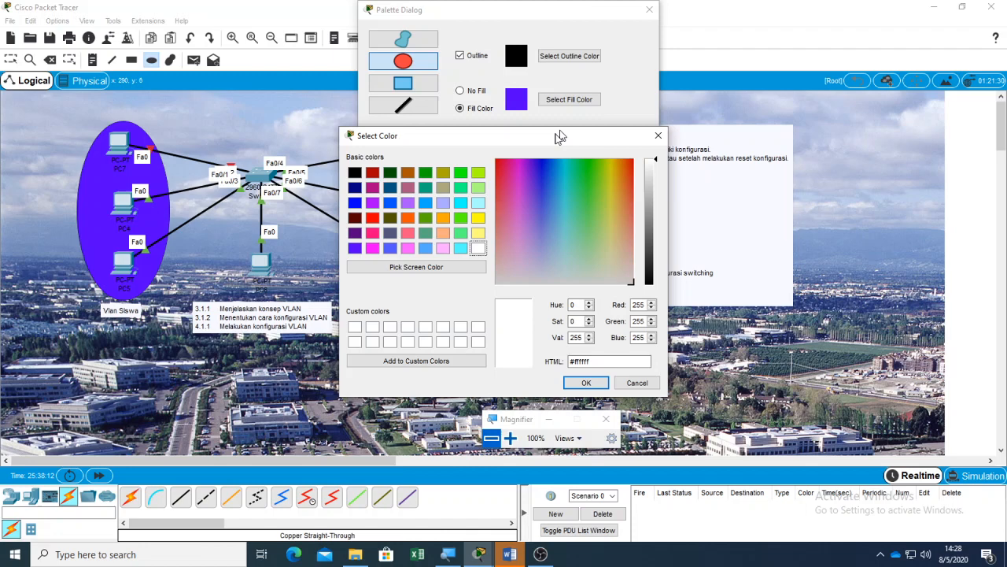
left_click(372, 218)
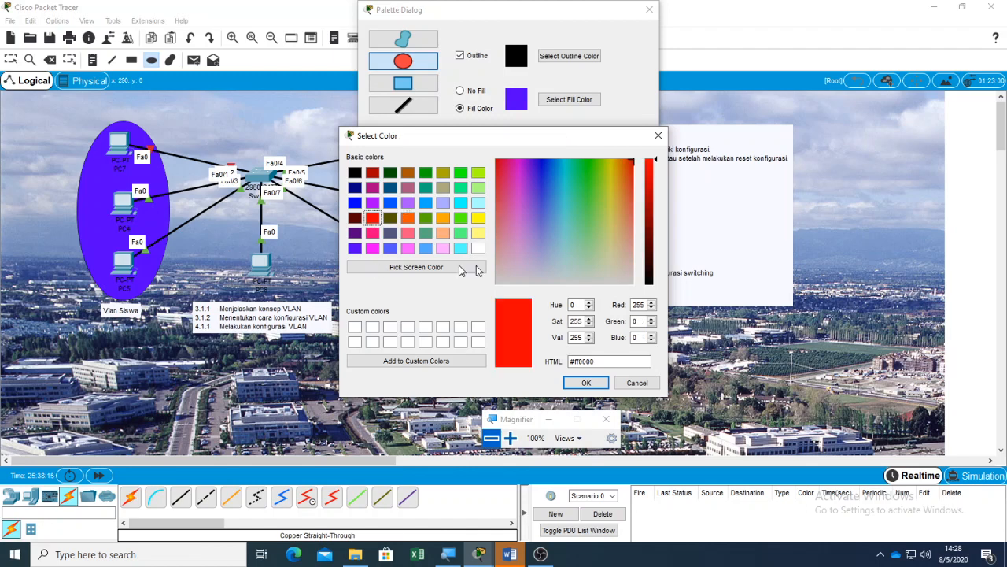
left_click(586, 382)
left_click_drag(228, 252, 291, 297)
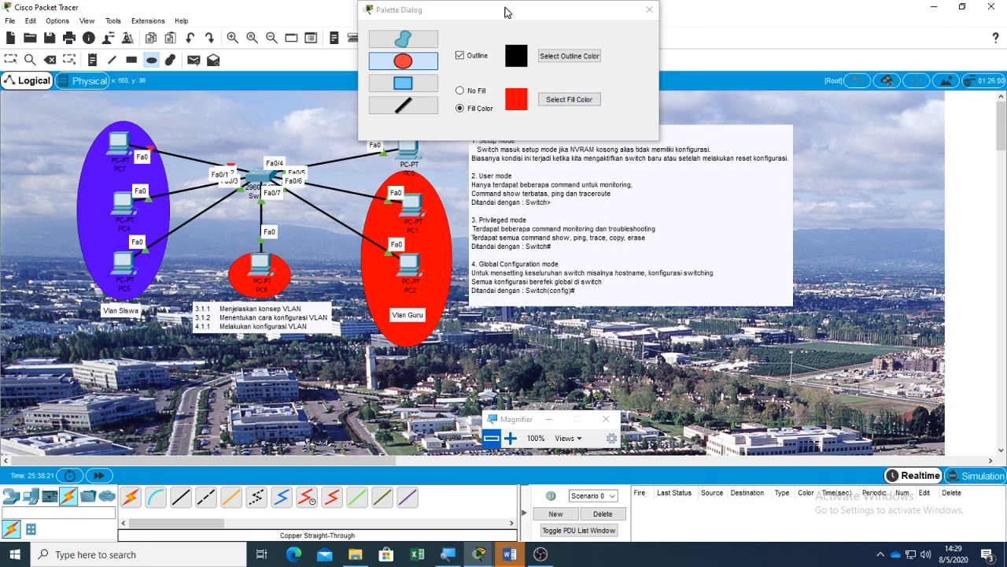
Draw a small ellipse with violet fill #5500ff around PC0 and close the drawing palette
left_click_drag(506, 12, 636, 10)
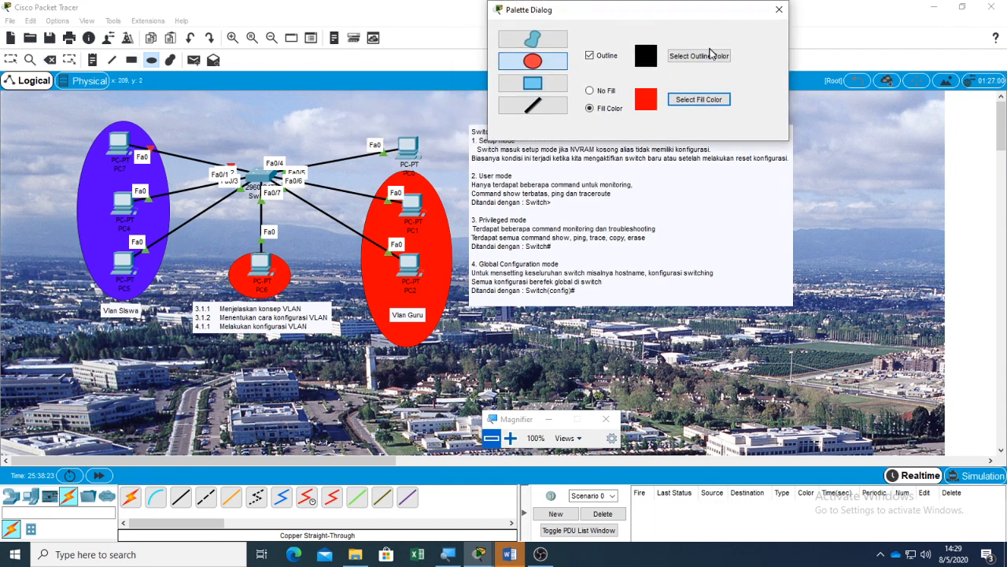
left_click(699, 100)
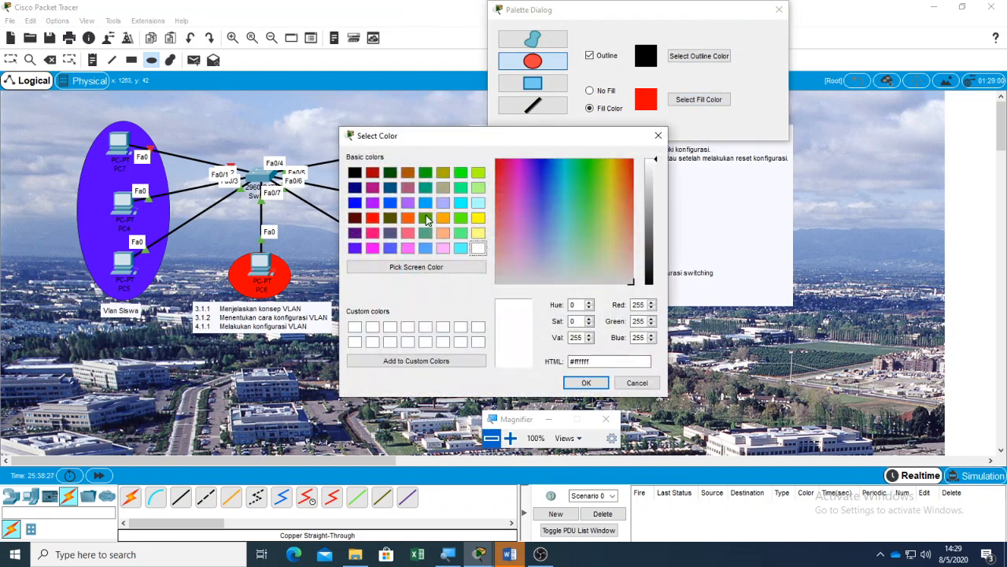
left_click(355, 232)
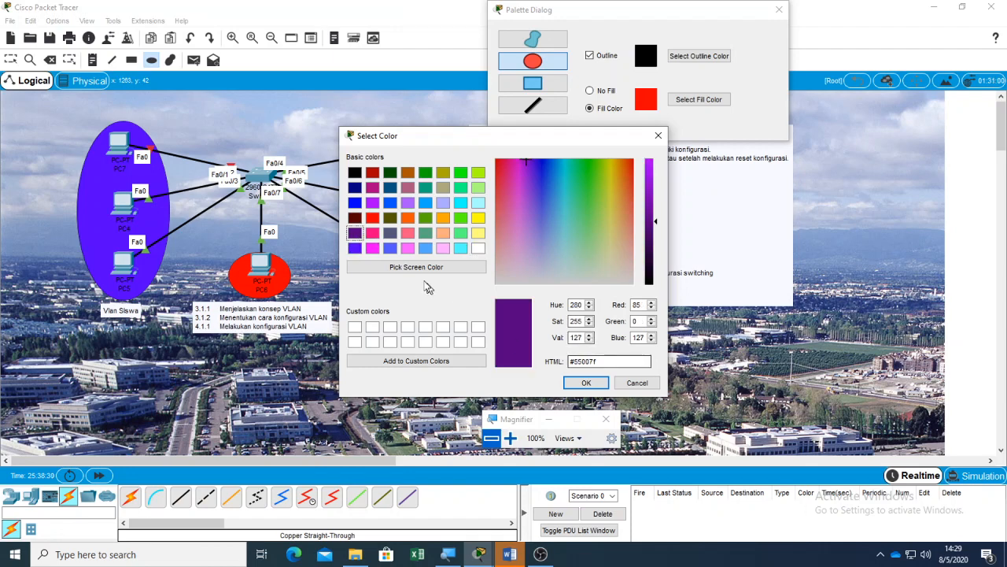
left_click(355, 247)
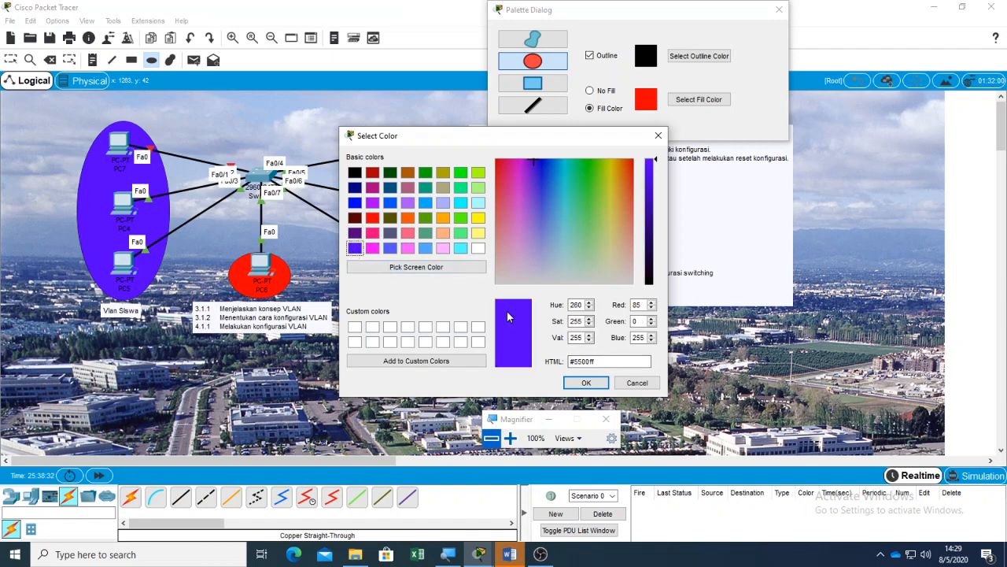
left_click(586, 383)
left_click_drag(384, 125, 434, 170)
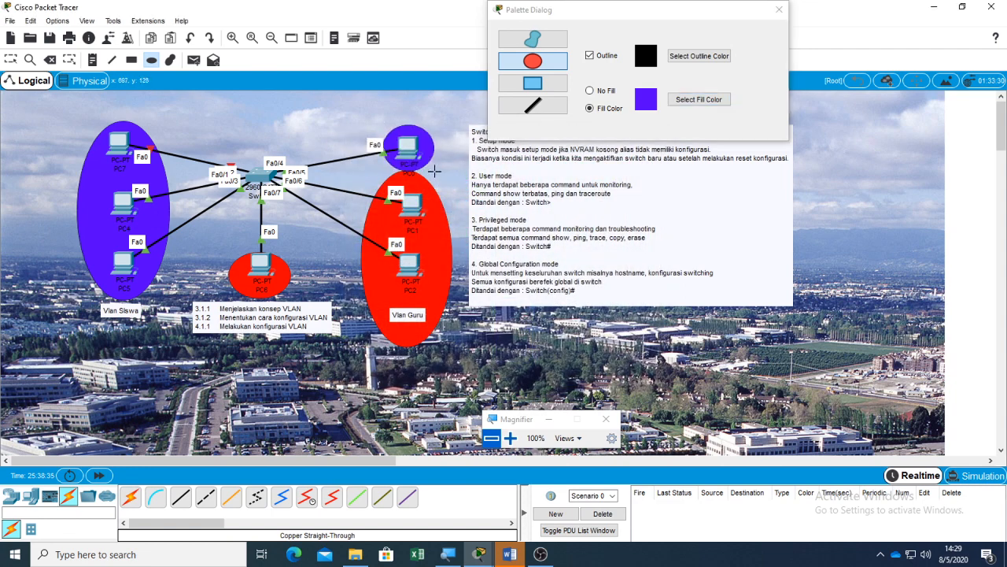
left_click(778, 11)
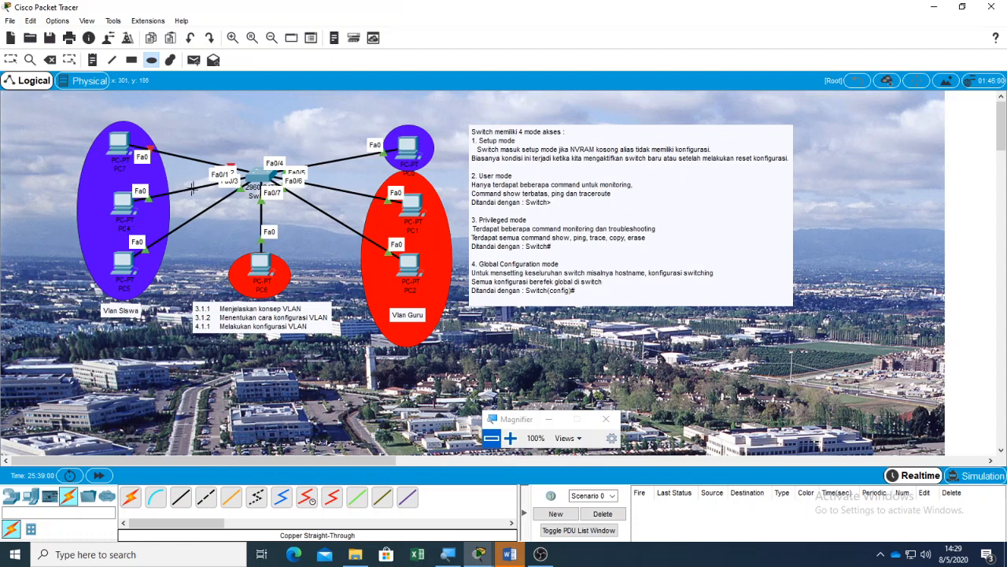
Send a simple PDU from PC0 to PC5 to test connectivity within the siswa VLAN
left_click(193, 61)
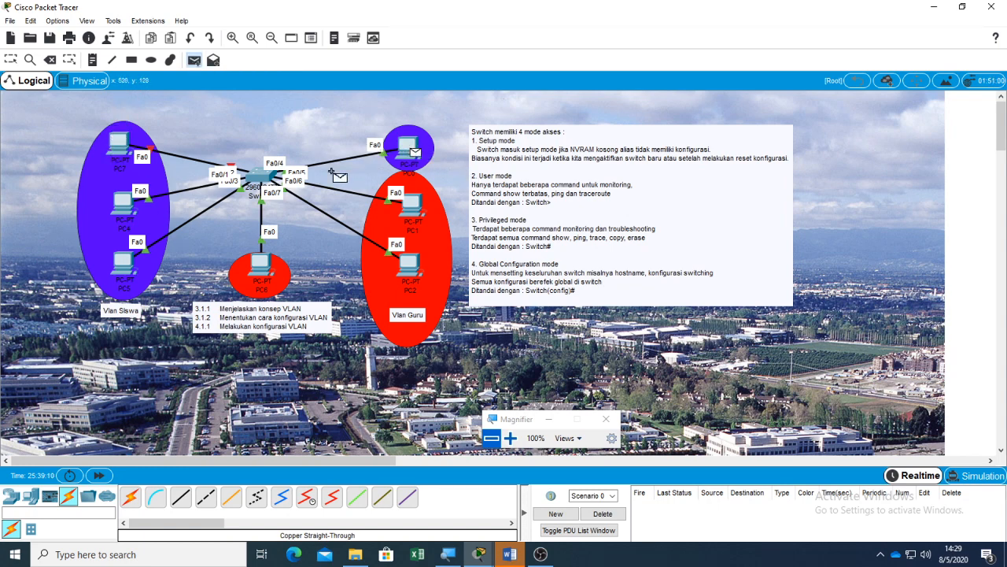
left_click(408, 146)
left_click(125, 260)
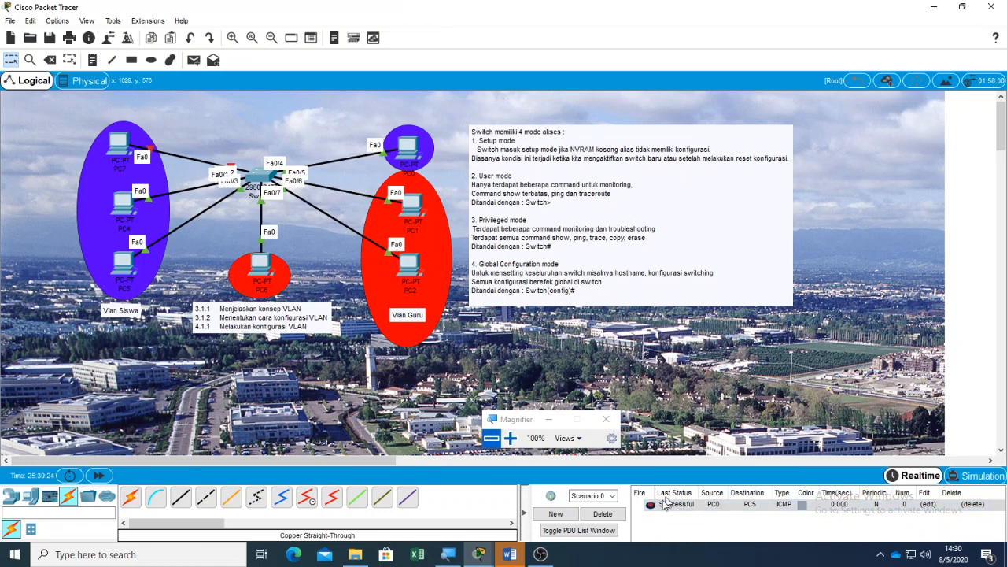
Send a simple PDU from PC6 to PC2 to test the guru VLAN and select its entry in the PDU list
left_click(193, 60)
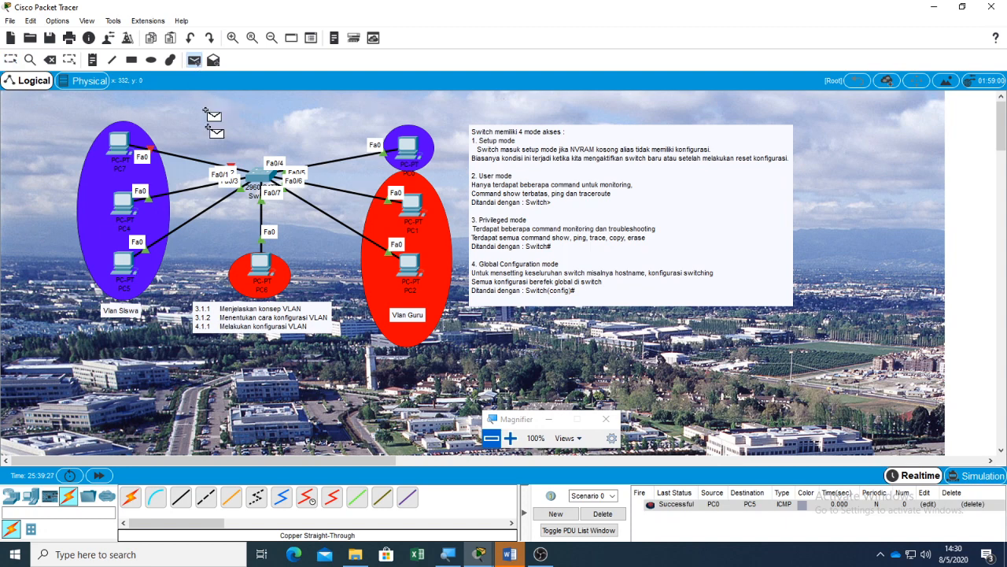
left_click(260, 263)
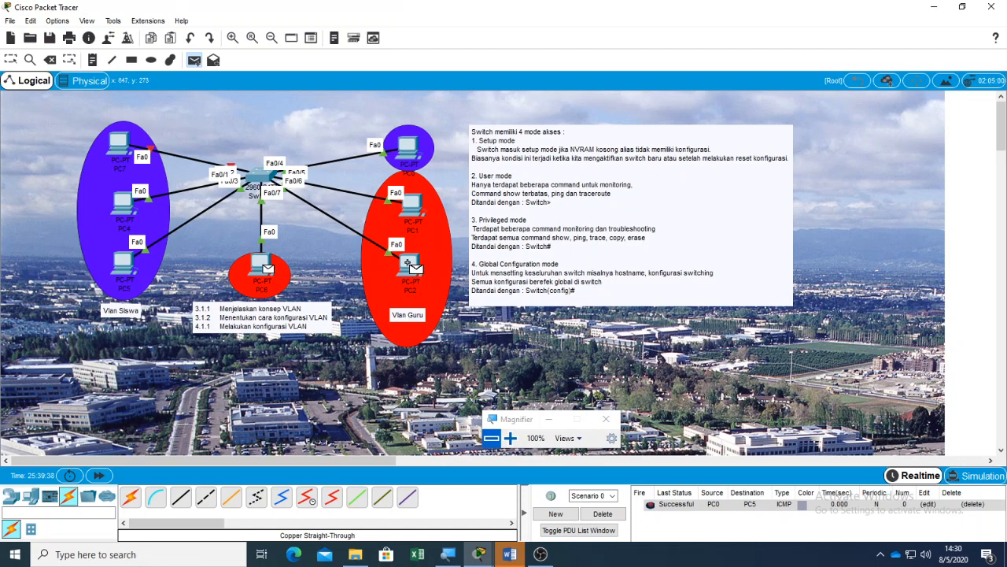
left_click(408, 263)
left_click(677, 517)
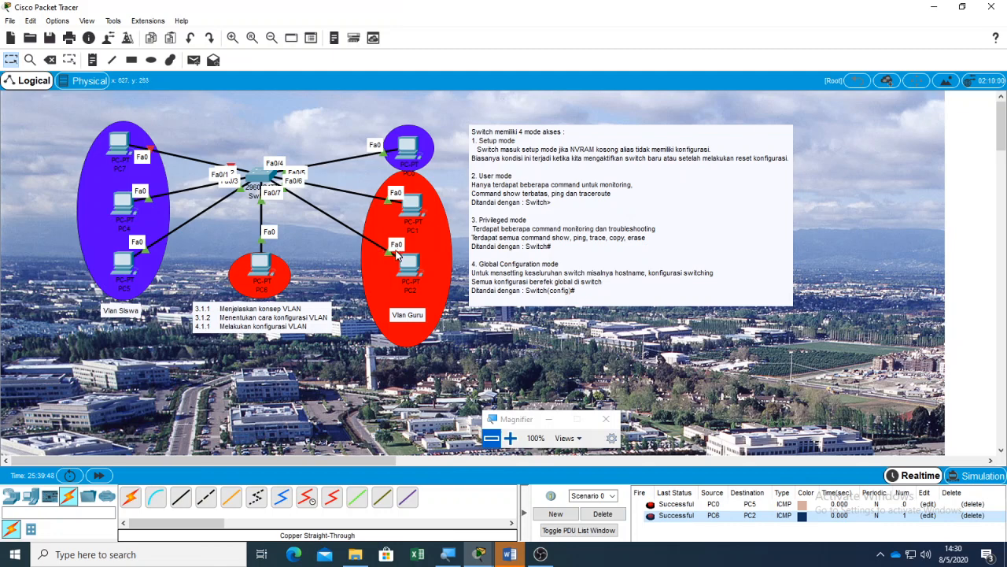
Send a simple PDU from PC6 to PC4 to test connectivity across VLANs and select its entry in the PDU list
left_click(193, 60)
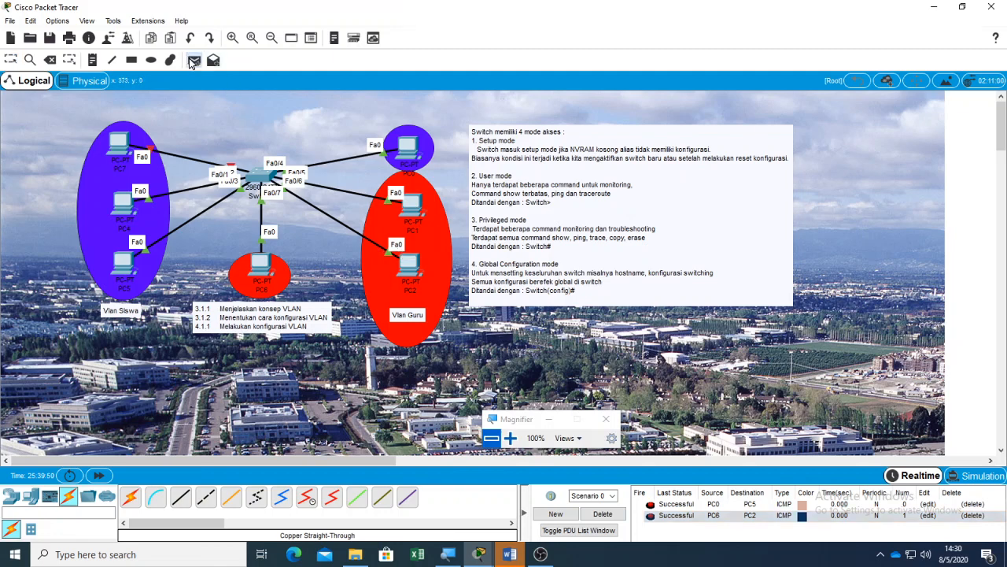
left_click(264, 268)
left_click(124, 204)
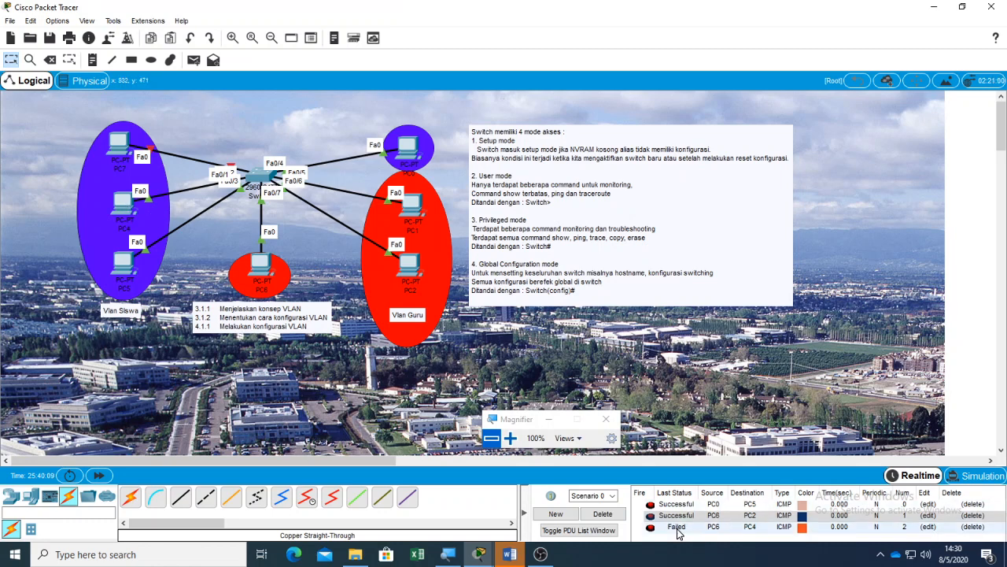
left_click(679, 527)
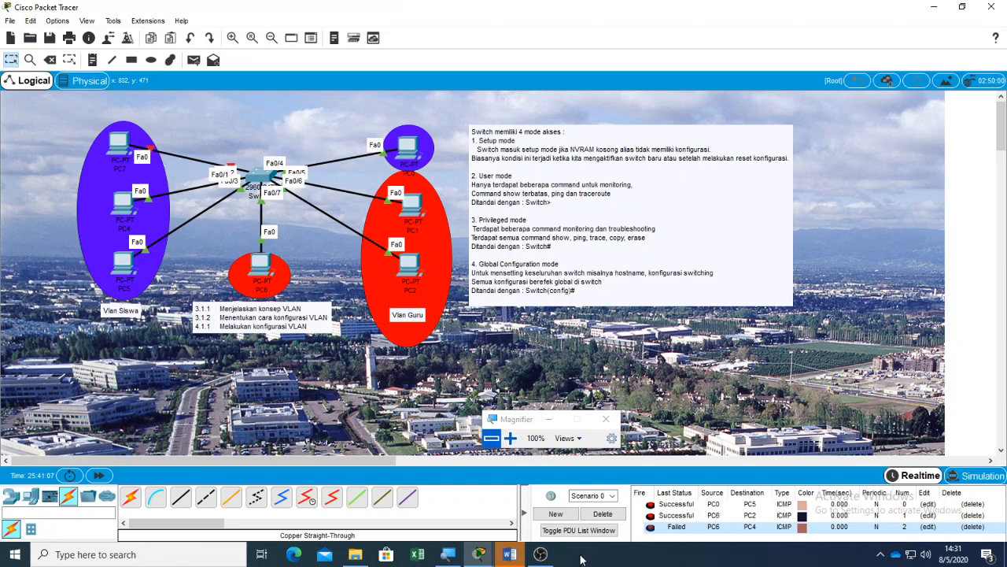
mouse_move(541, 555)
left_click(540, 492)
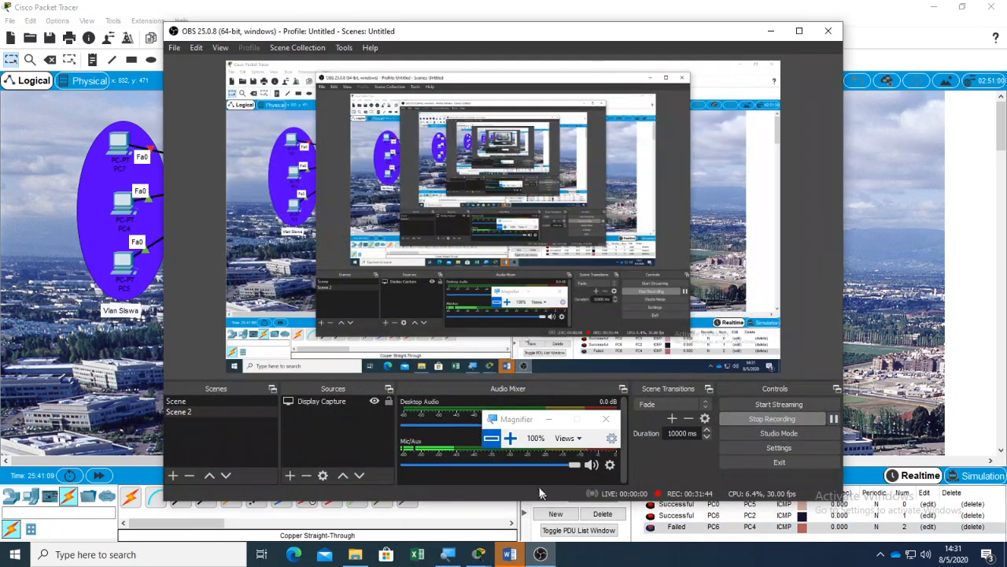